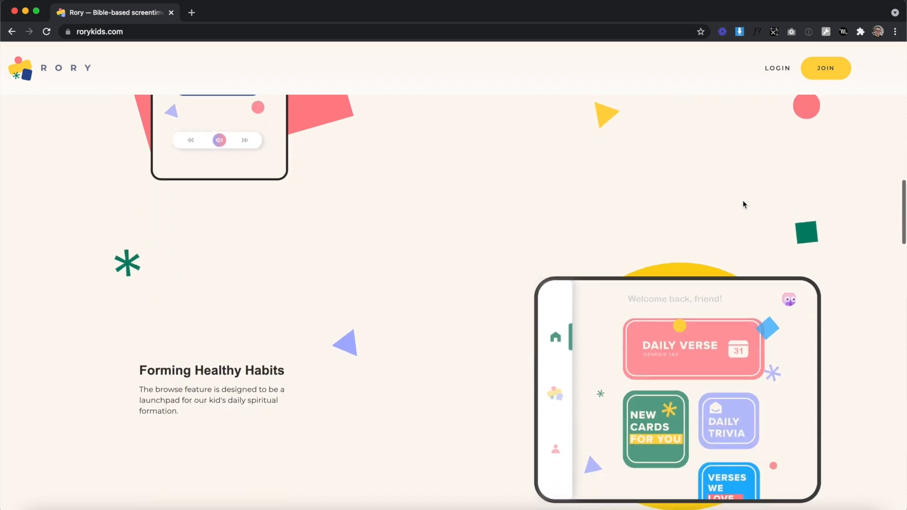
Review the rorykids.com landing page from the feature sections down to the Family Benefits section
scroll(743, 204, "down", 10)
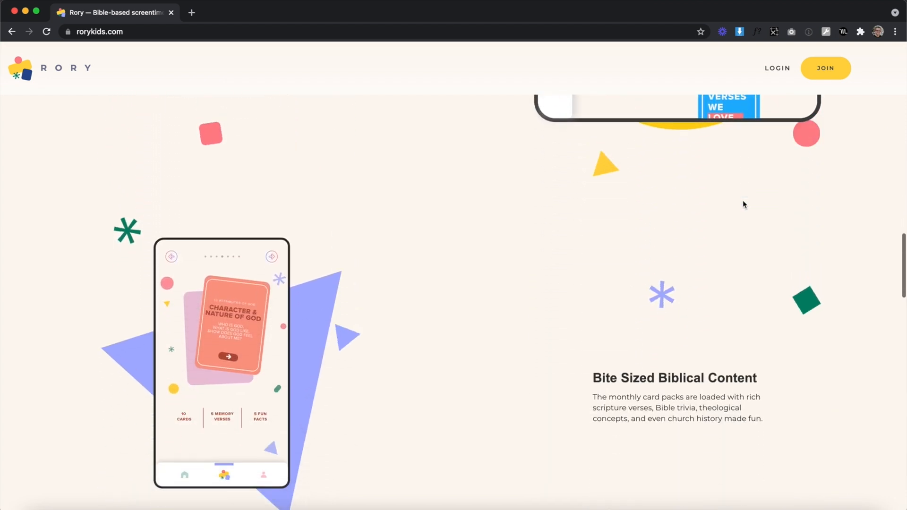
scroll(742, 204, "down", 9)
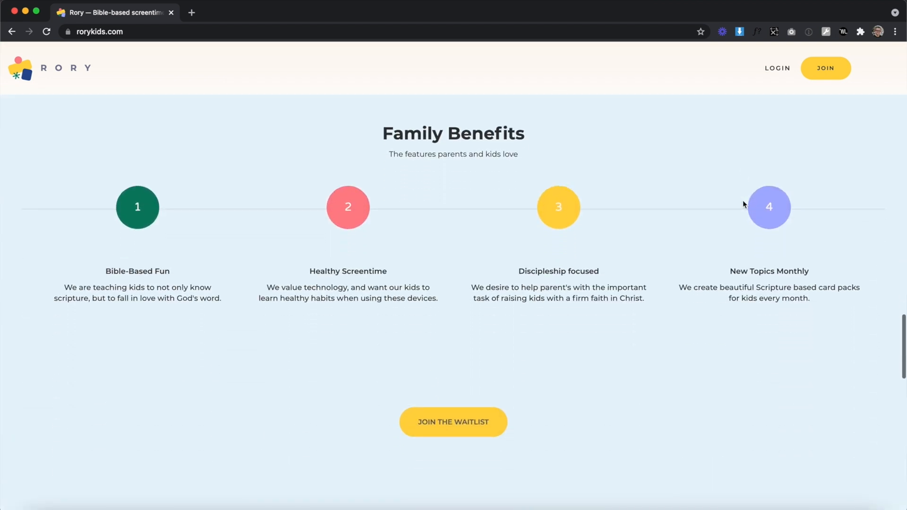
scroll(742, 204, "down", 5)
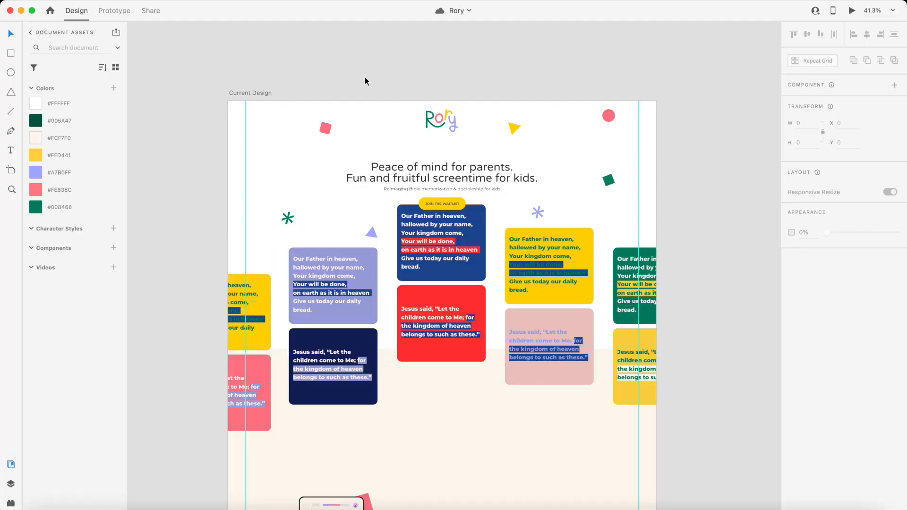
Switch to Adobe XD and duplicate the Current Design artboard beside the original
scroll(364, 78, "down", 5)
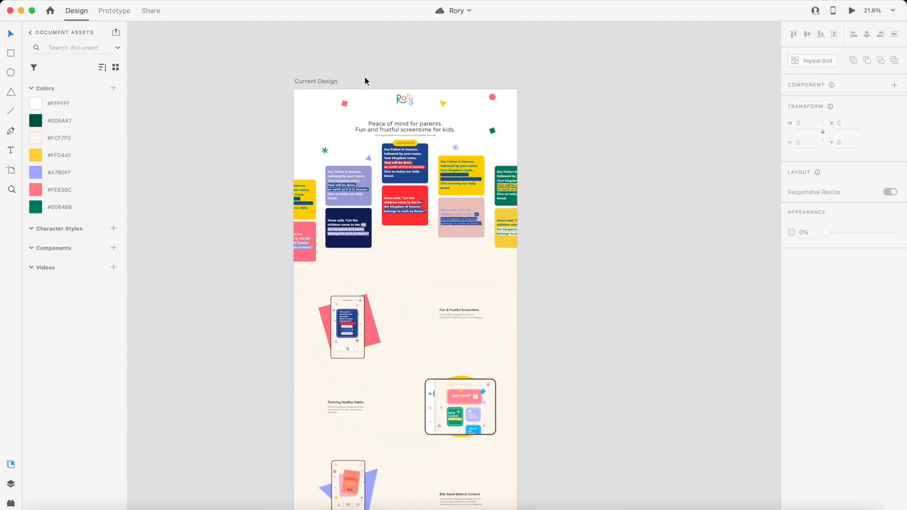
left_click_drag(322, 82, 614, 81)
left_click(567, 58)
scroll(547, 60, "right", 3)
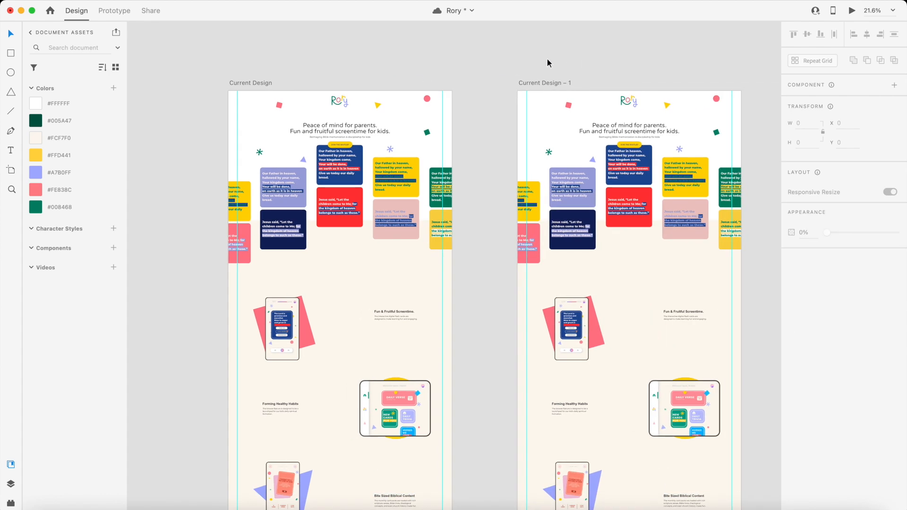
Delete the cream background rectangle in the duplicated artboard and fill the artboard itself with #FCF7F0
scroll(559, 146, "up", 5)
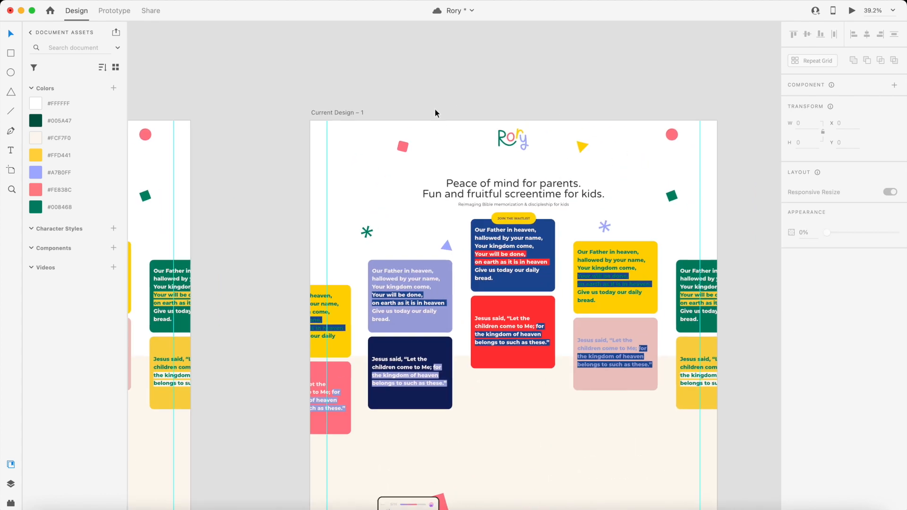
scroll(415, 160, "down", 5)
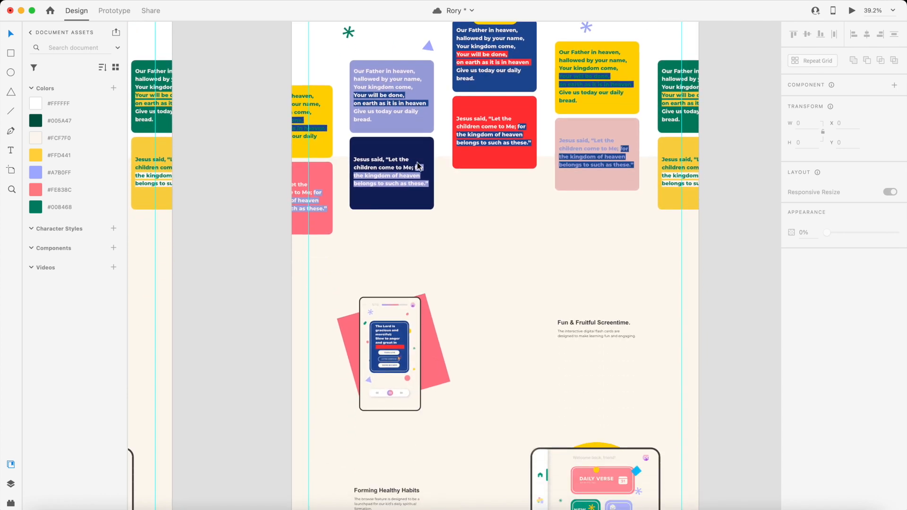
scroll(515, 257, "up", 3)
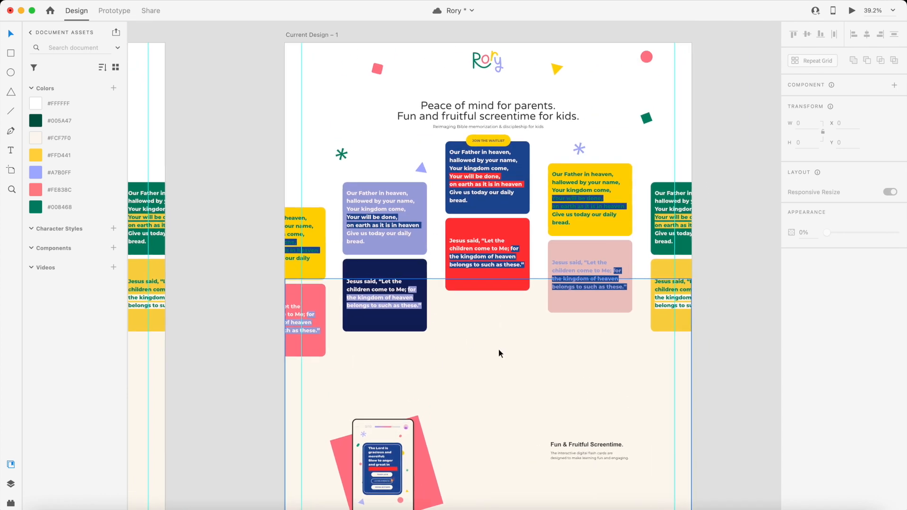
left_click(504, 369)
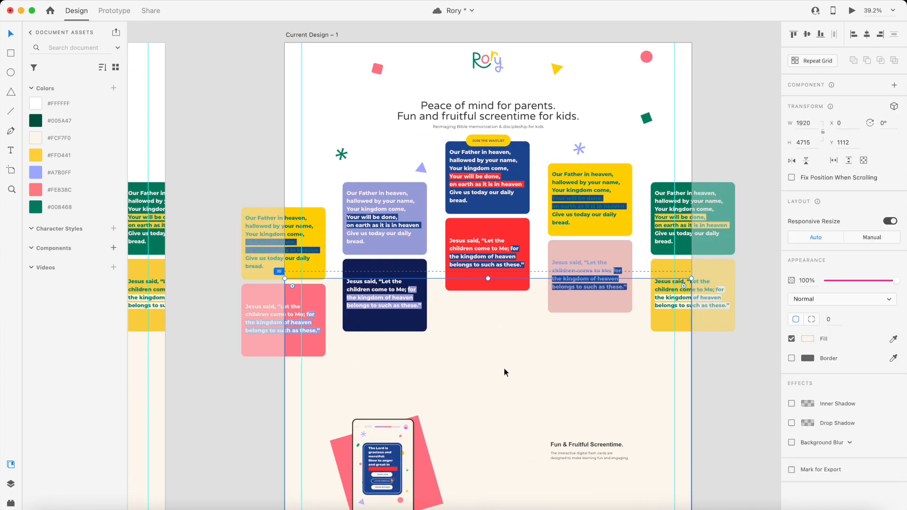
left_click(311, 35)
left_click(57, 138)
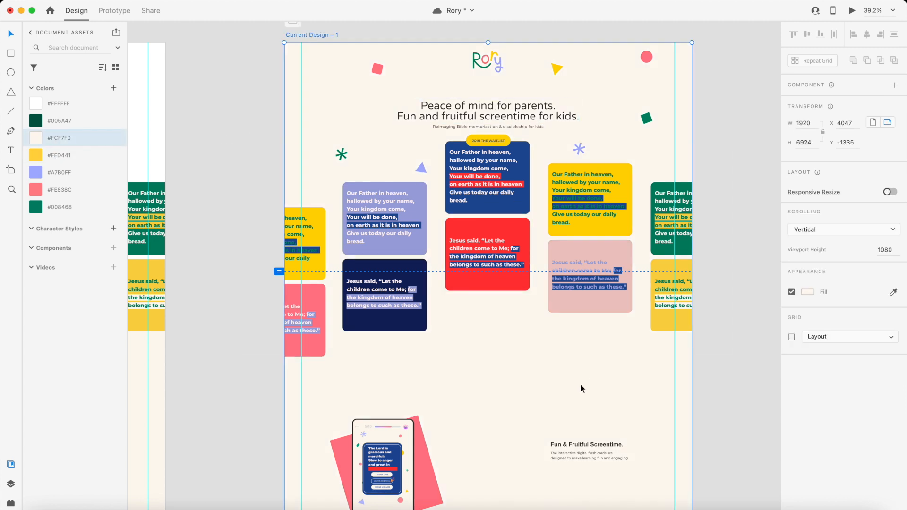
left_click(556, 367)
Set the "Peace of mind for parents" headline's character spacing to -30 and its line spacing to 60
scroll(547, 286, "up", 1)
scroll(502, 180, "up", 5)
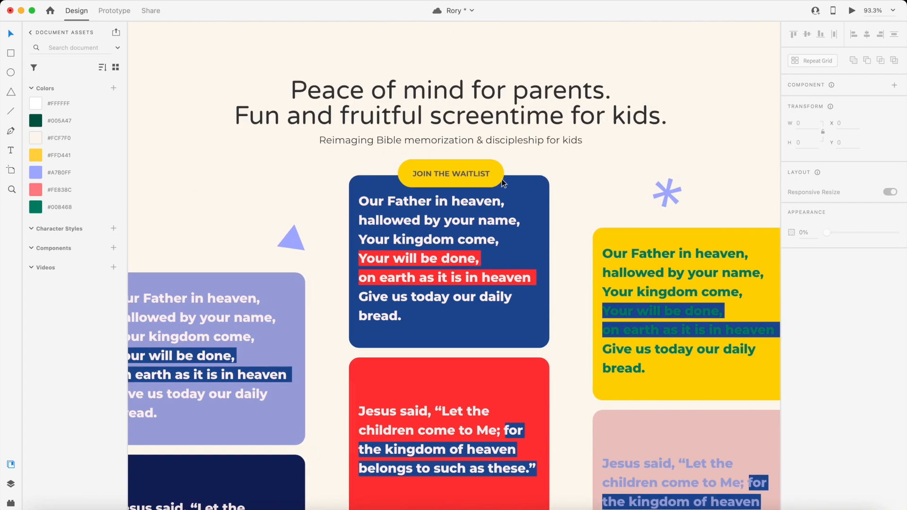
scroll(501, 180, "up", 2)
left_click(449, 167)
key("shift+Down")
key("shift+Down")
key("shift+Down")
left_click(854, 316)
key("shift+Up")
Move the headline up slightly to Y 242, keeping it centred above the subtitle
scroll(651, 184, "up", 2)
left_click_drag(542, 210, 523, 194)
left_click(542, 146)
Examine the fonts of the headline, its subtitle and the text in the "Fun & Fruitful Screentime." section
left_click(534, 186)
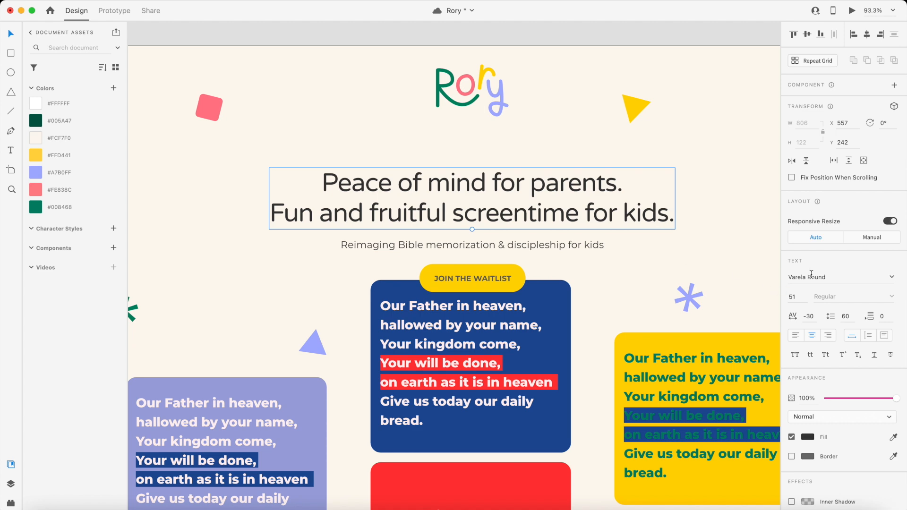
left_click(488, 247)
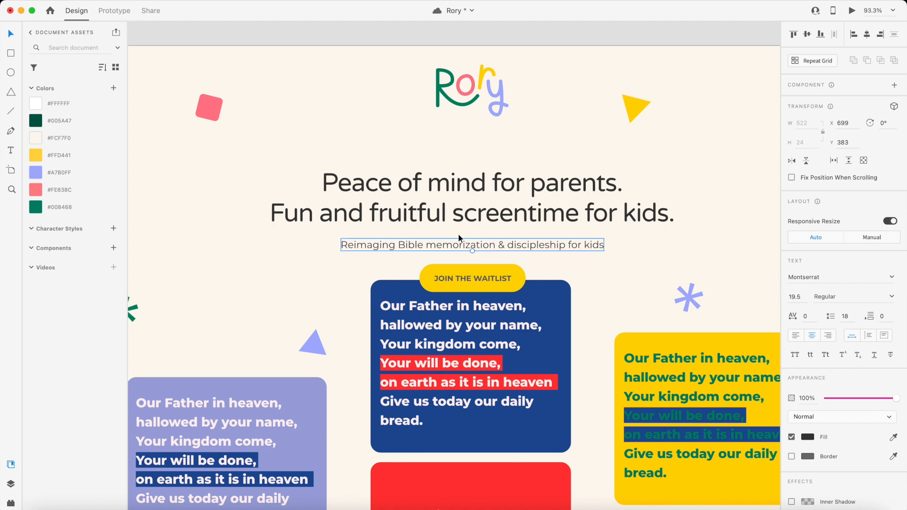
scroll(459, 234, "down", 5)
scroll(458, 235, "down", 10)
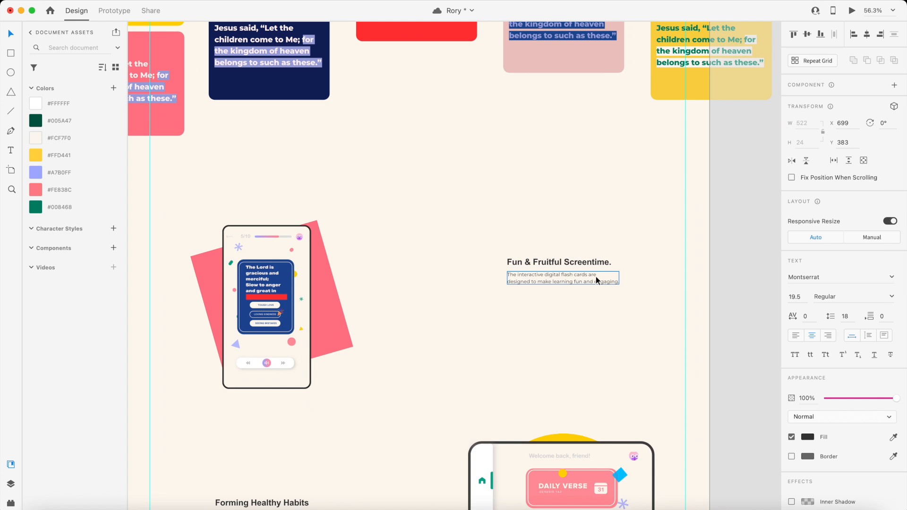
scroll(596, 276, "up", 5)
left_click(600, 249)
left_click(504, 275)
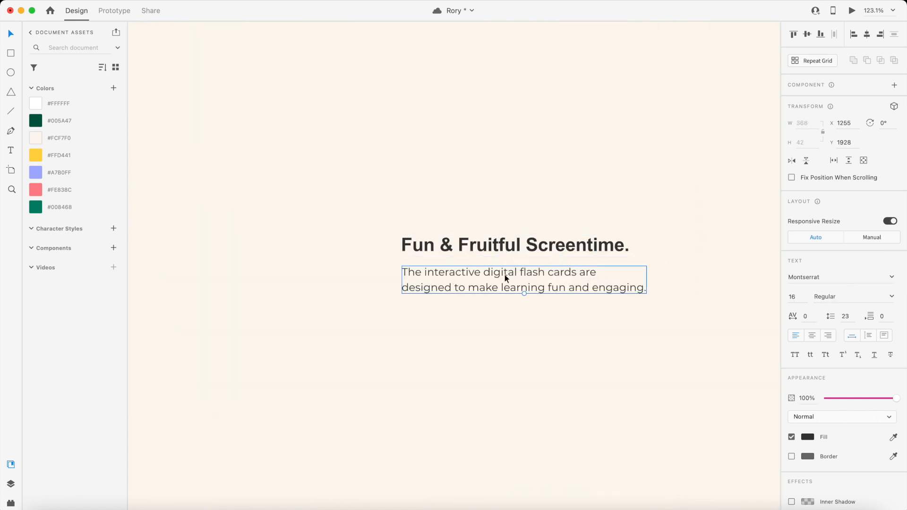
scroll(545, 285, "up", 4)
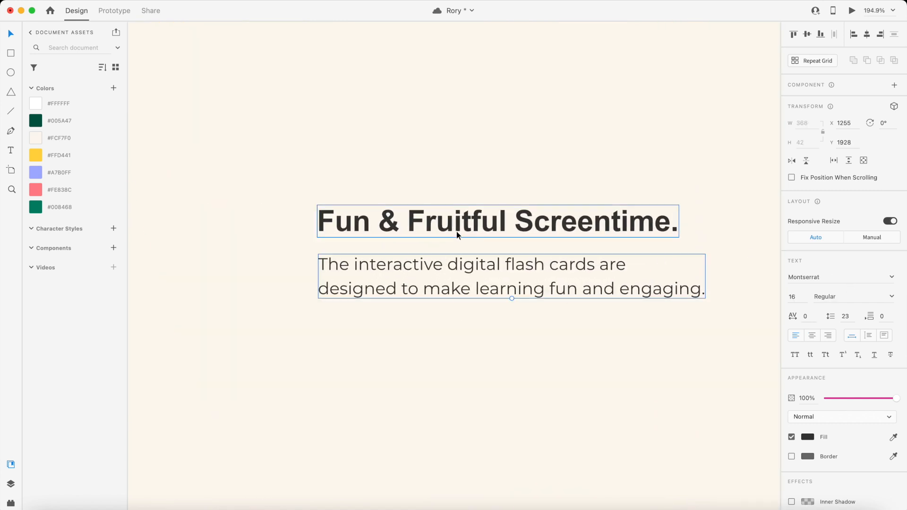
left_click(433, 311)
scroll(433, 311, "down", 5)
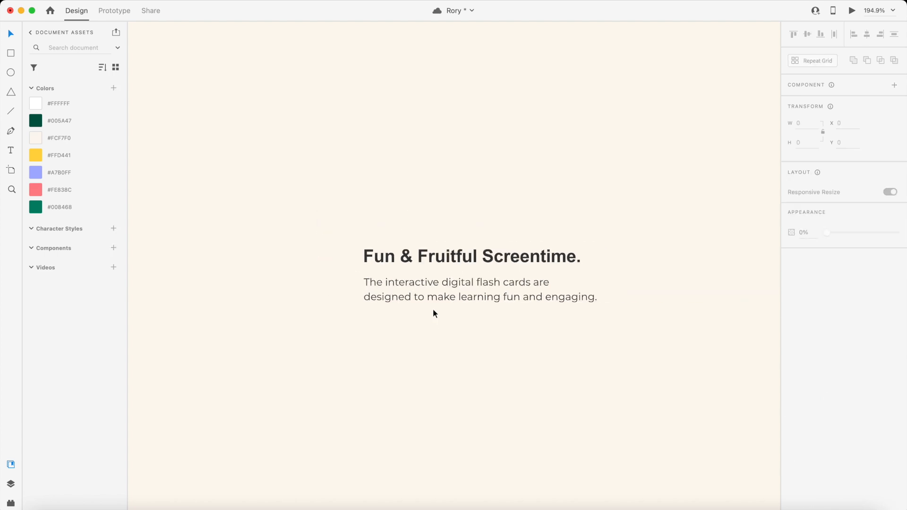
Try Recoleta as the headline's font and compare it with the subtitle's typeface
scroll(413, 290, "up", 10)
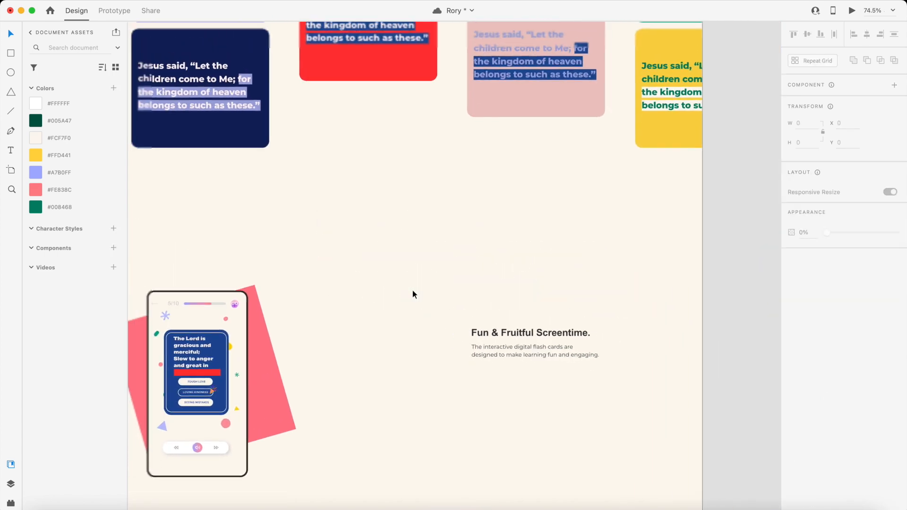
scroll(412, 290, "up", 5)
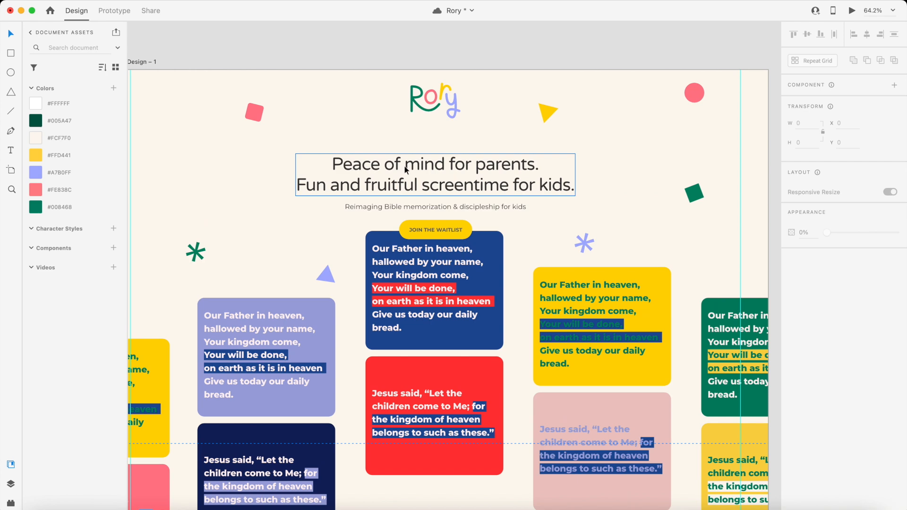
left_click(488, 191)
scroll(486, 189, "up", 2)
scroll(455, 186, "up", 1)
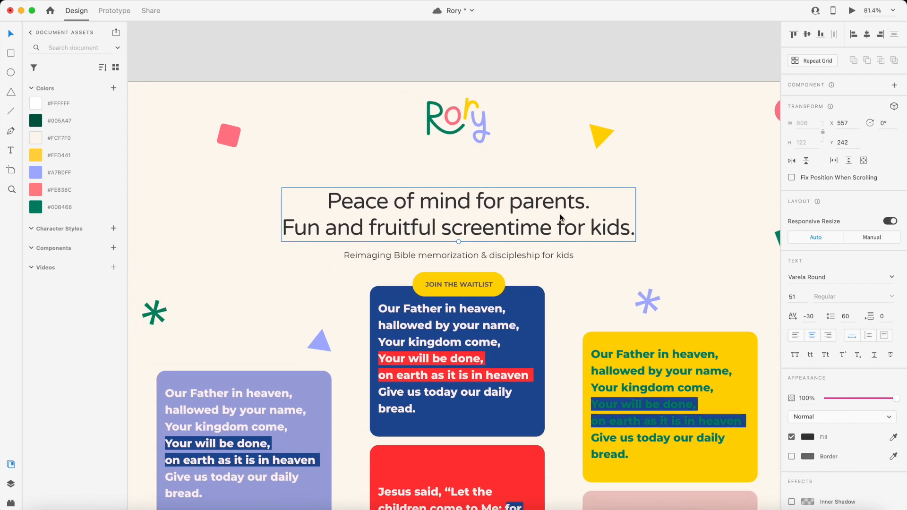
left_click(817, 276)
type("Re")
key("Return")
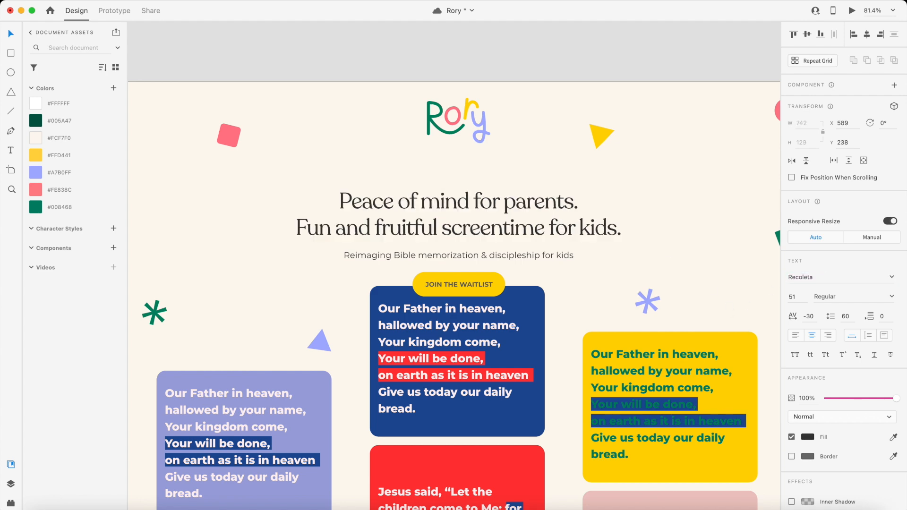
scroll(405, 212, "up", 3)
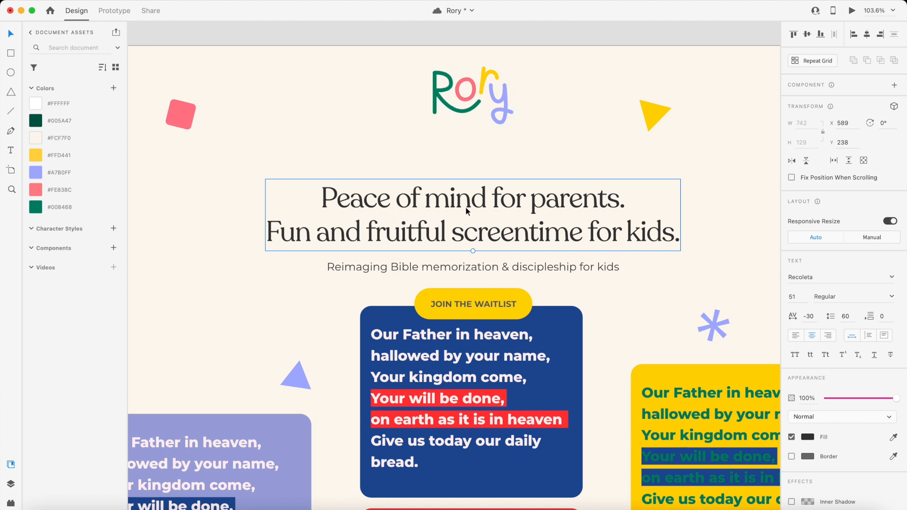
left_click(590, 268)
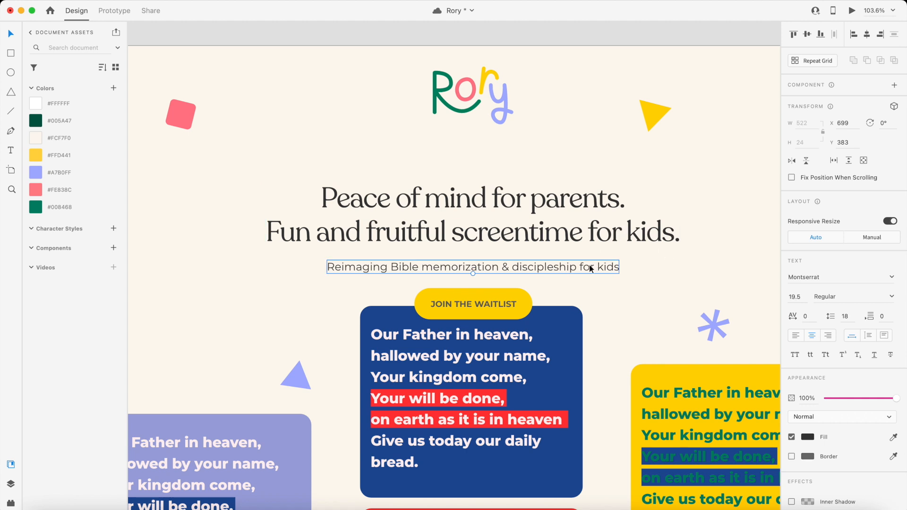
left_click(630, 283)
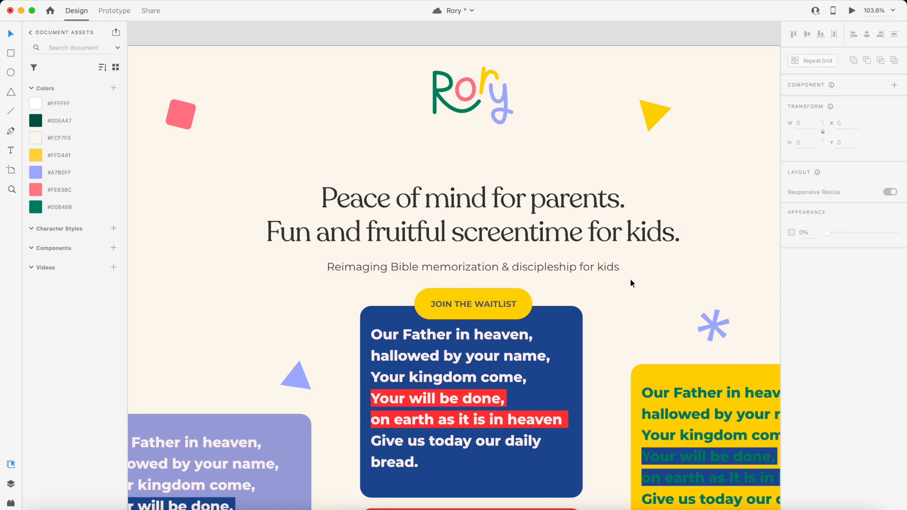
Set the headline's font to P22 Mackinac Pro and its character spacing to -70
left_click(444, 204)
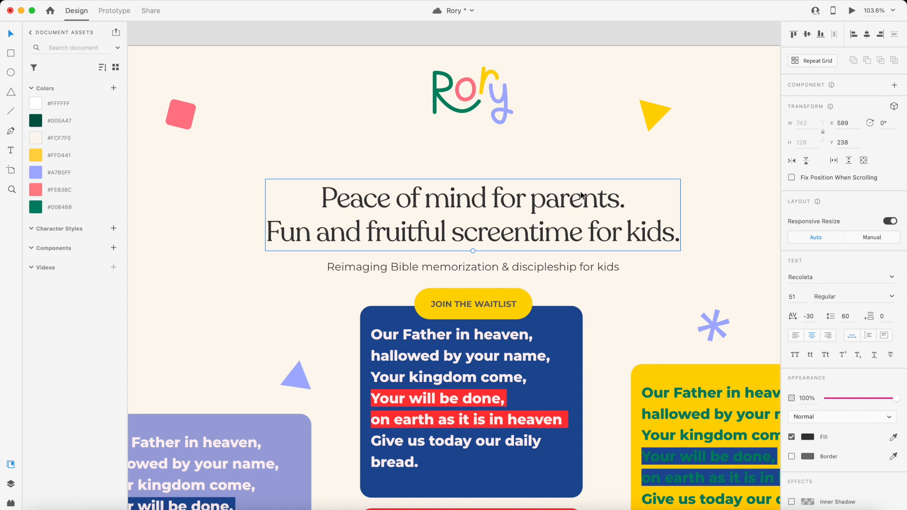
left_click(813, 278)
type("P22 Mackinac Pro")
key("Return")
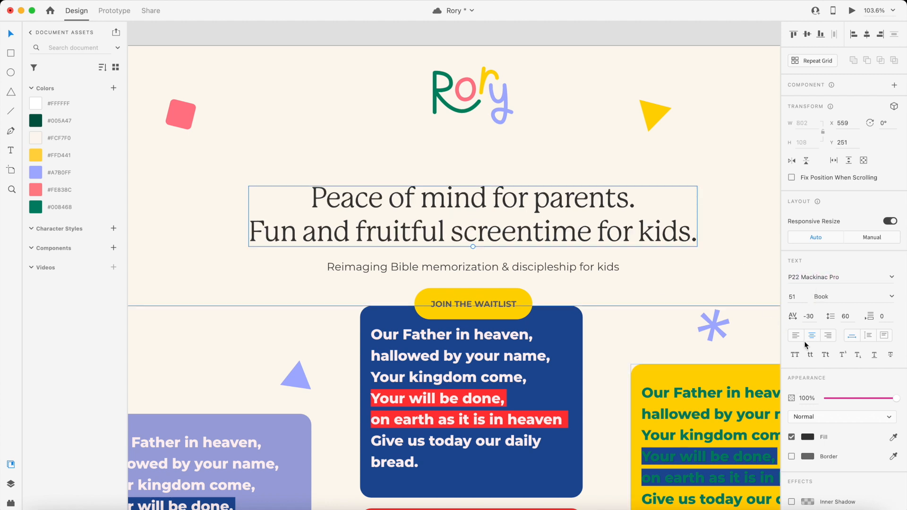
key("shift+Down")
key("shift+Down")
key("shift+Down")
key("shift+Down")
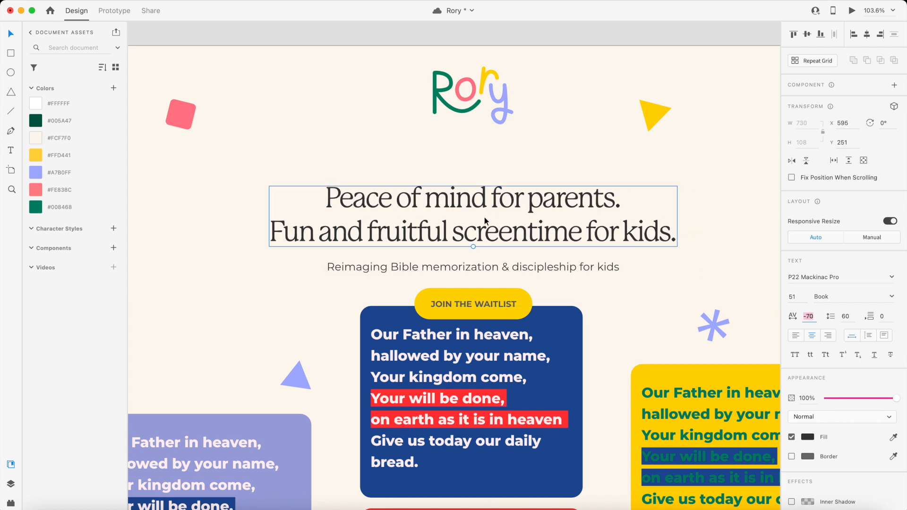
Move the headline straight up to Y 184, between the logo and the subtitle
scroll(397, 275, "up", 5)
left_click_drag(425, 198, 425, 131)
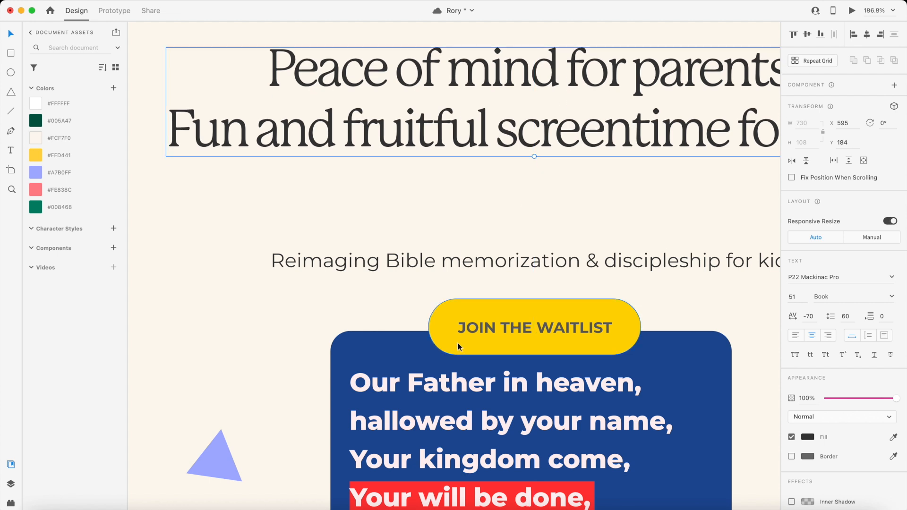
Raise the subtitle to Y 319 under the headline and place a copy in Sofia Pro just below it
left_click_drag(452, 265, 456, 243)
left_click(815, 277)
type("So")
key("Return")
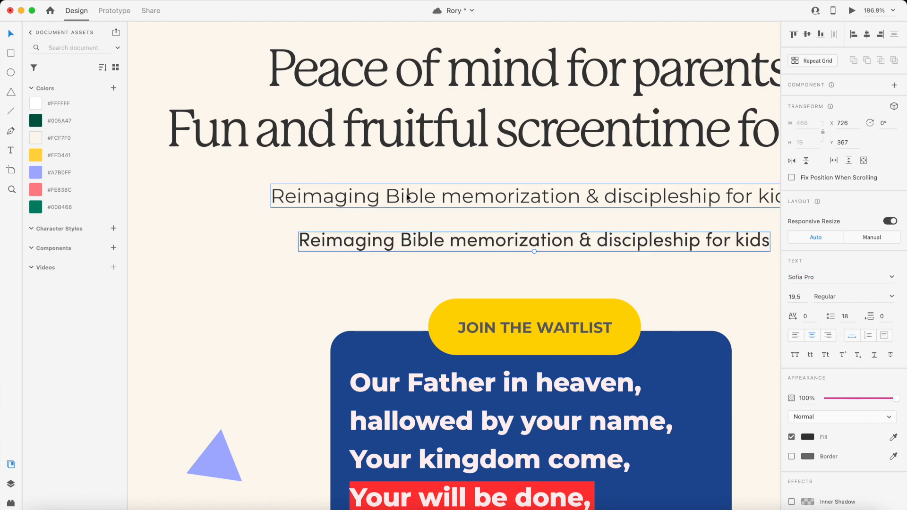
Delete the Montserrat subtitle and move the Sofia Pro copy up into its place at Y 321
scroll(283, 202, "up", 5)
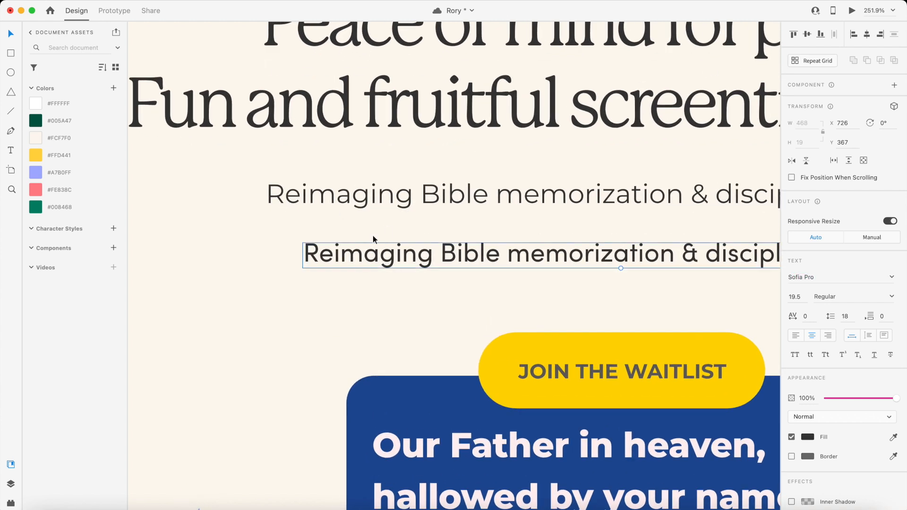
scroll(373, 236, "up", 5)
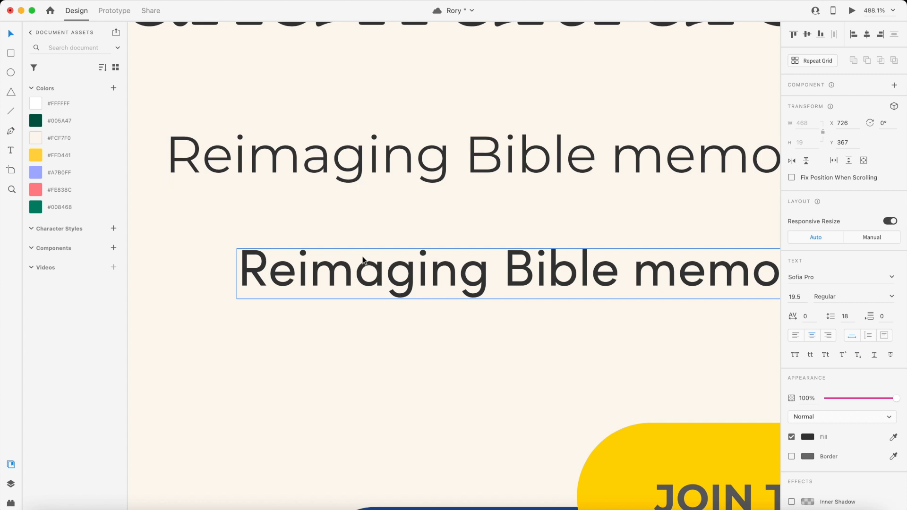
scroll(378, 278, "right", 15)
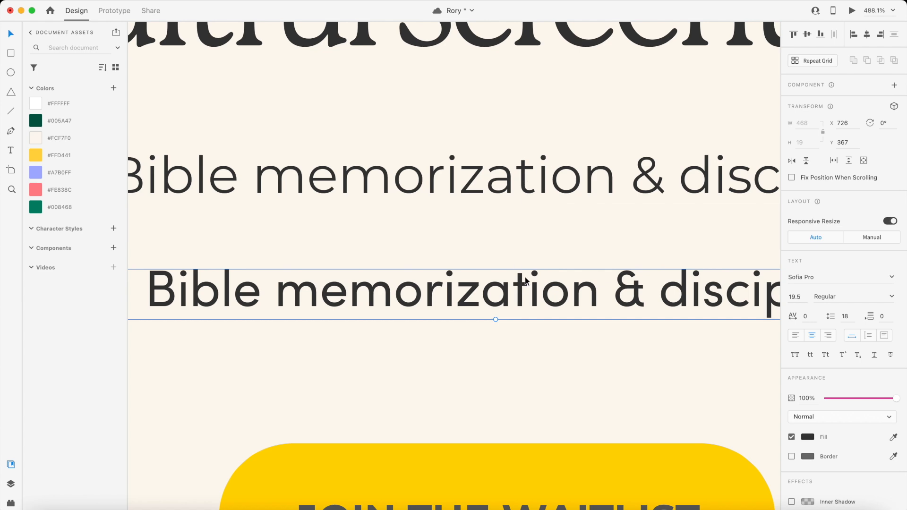
scroll(527, 282, "down", 5)
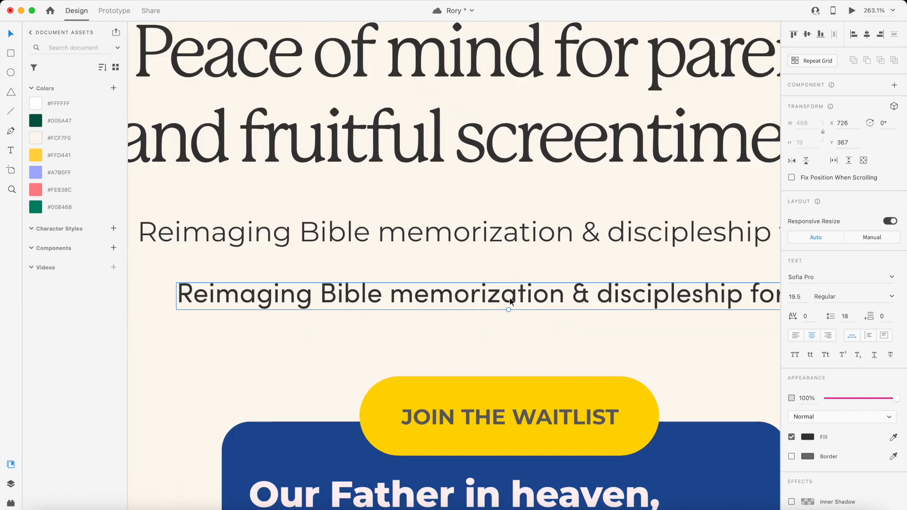
scroll(509, 298, "down", 3)
scroll(509, 298, "down", 1)
left_click(510, 262)
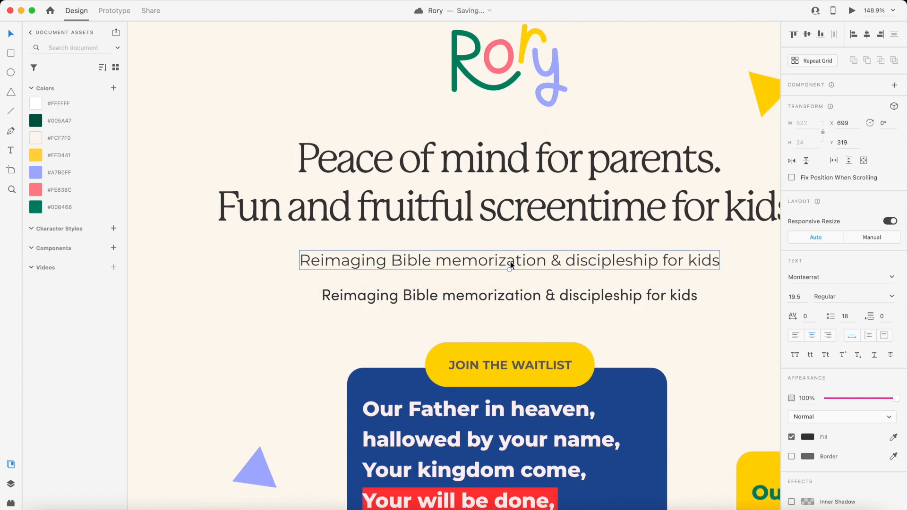
key("Delete")
left_click_drag(524, 296, 527, 261)
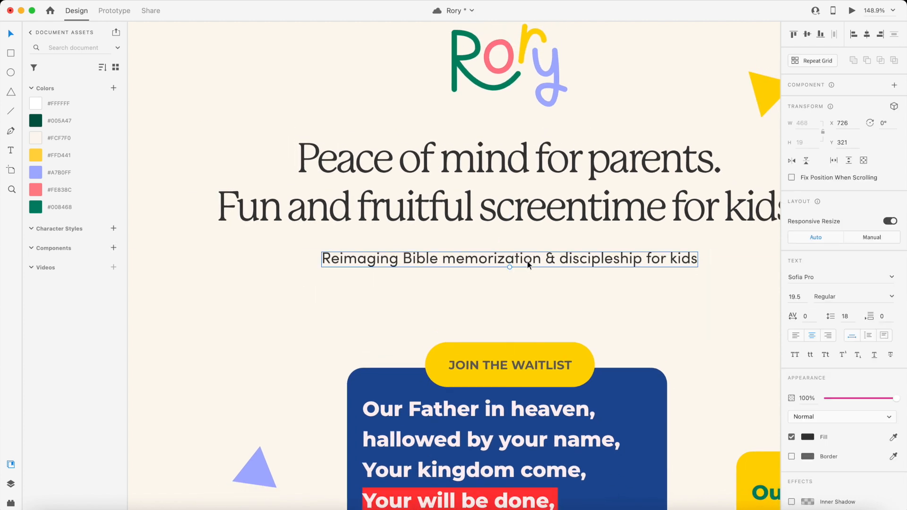
Set the subtitle's font size to 22
type("22")
key("Return")
scroll(589, 287, "down", 3)
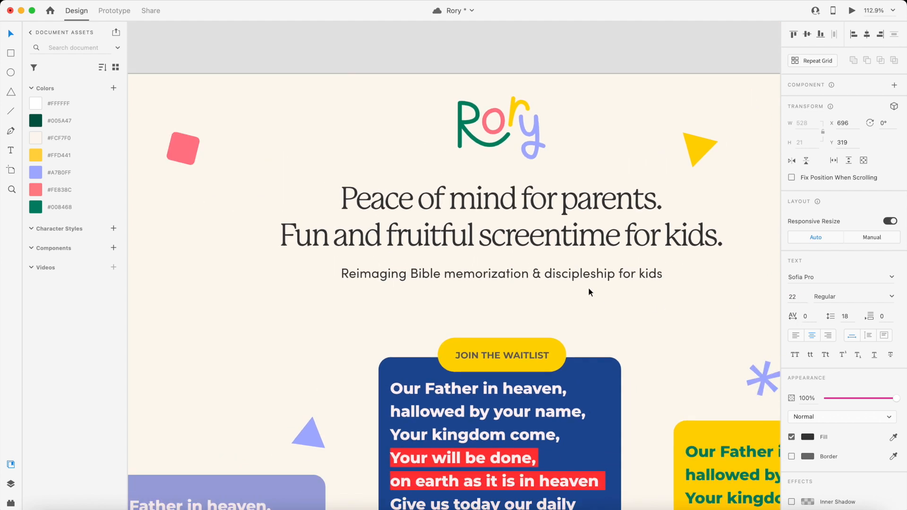
scroll(586, 290, "right", 2)
left_click(556, 305)
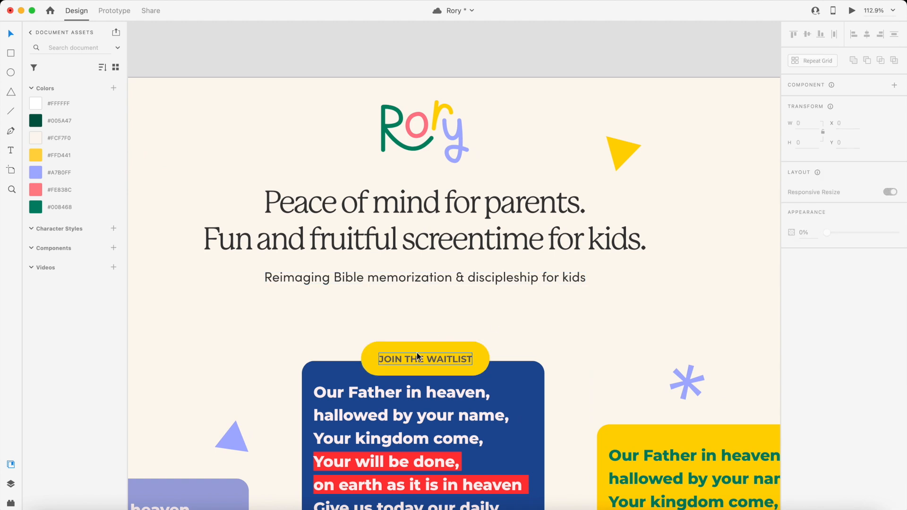
Check the fill colours of the headline and of the Join the Waitlist button label
left_click(402, 243)
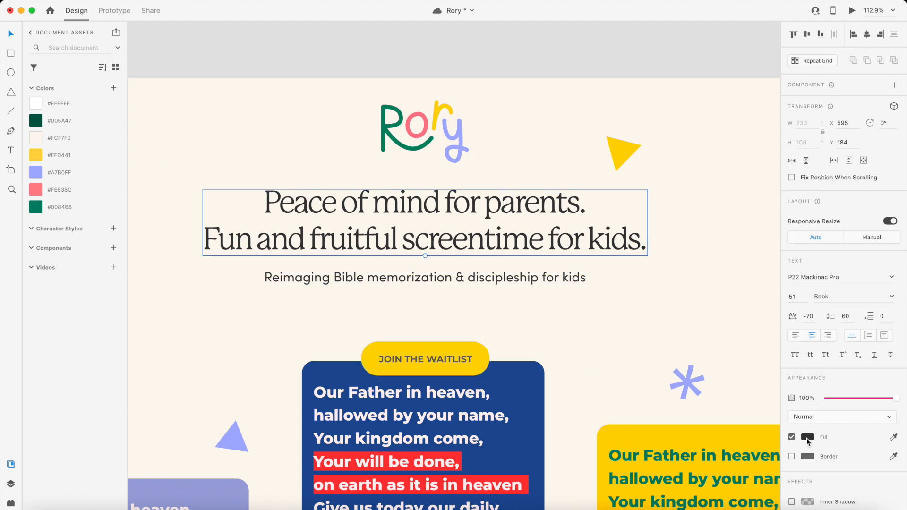
left_click(808, 438)
double_click(428, 354)
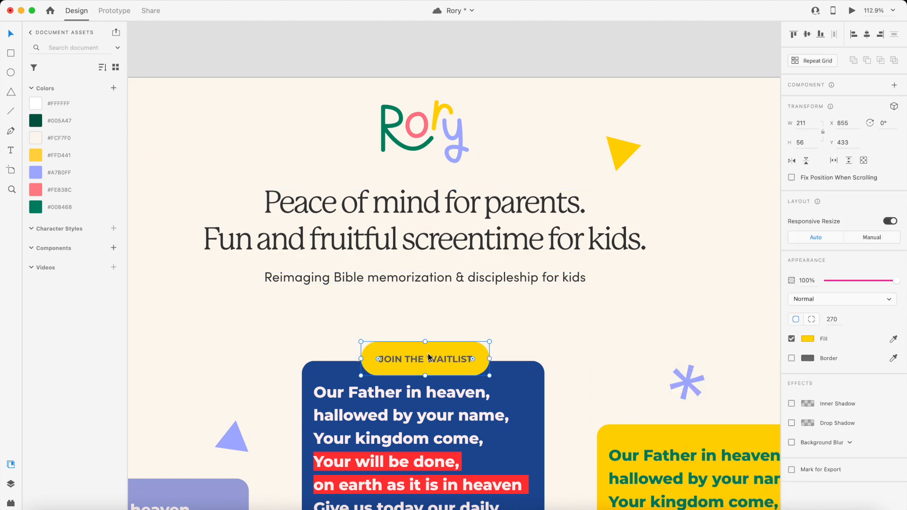
left_click(807, 438)
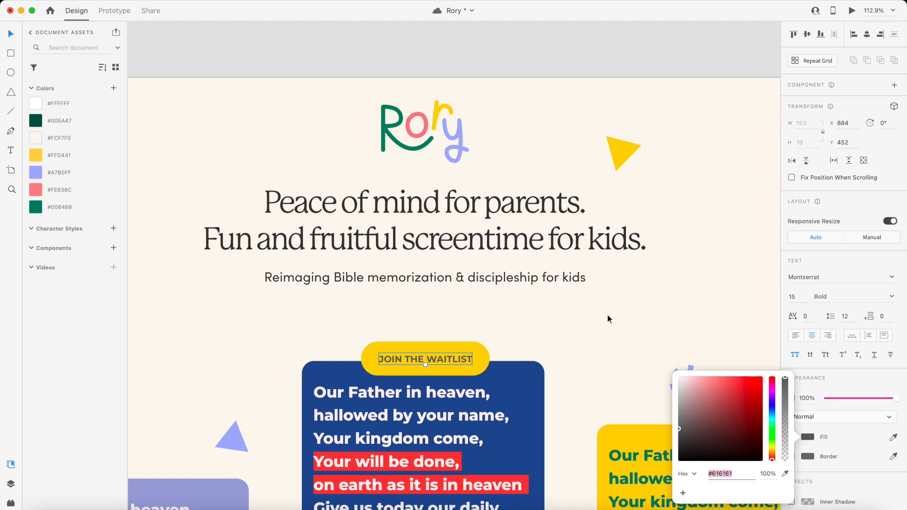
left_click(595, 320)
scroll(535, 296, "up", 5)
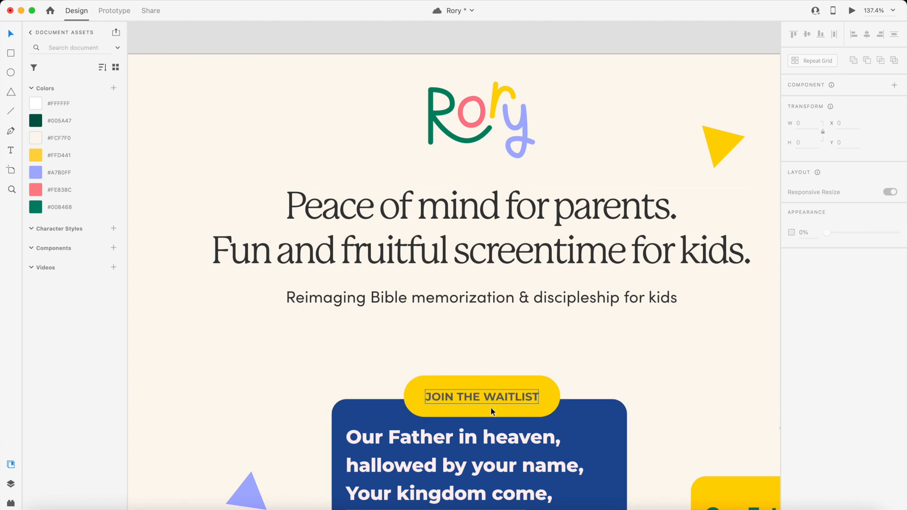
scroll(484, 365, "right", 2)
Recolour the headline by sampling the green of the Rory logo
left_click(457, 244)
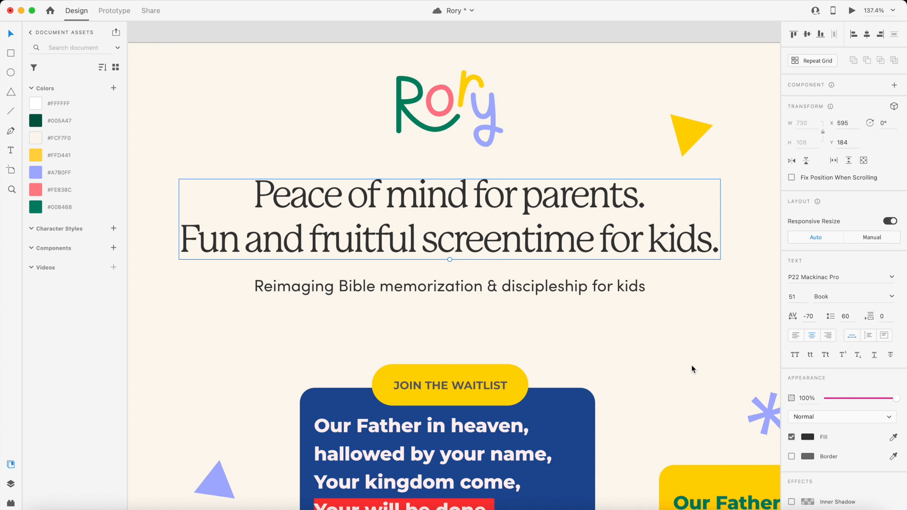
scroll(692, 369, "down", 3)
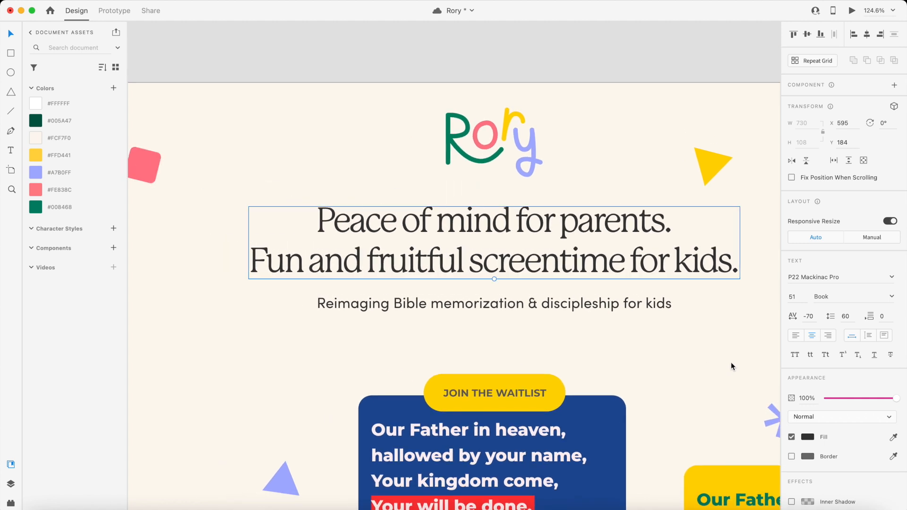
left_click(893, 437)
left_click(464, 155)
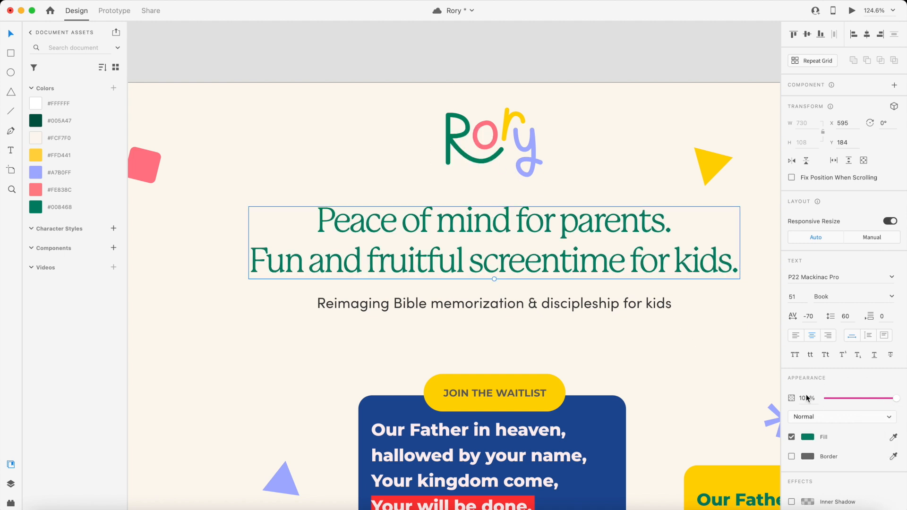
Darken the headline's green fill to #005342
left_click(808, 438)
left_click_drag(762, 425, 764, 432)
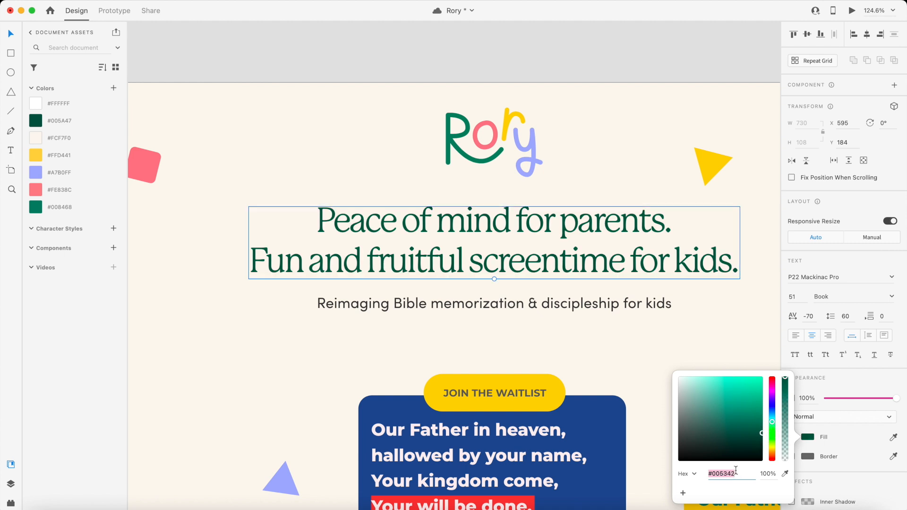
left_click(499, 322)
scroll(441, 240, "up", 5)
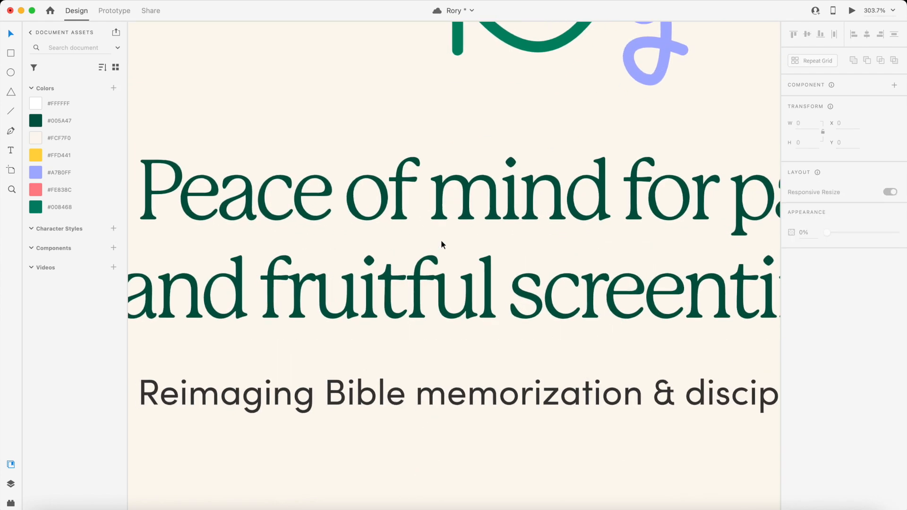
scroll(441, 239, "down", 5)
Set the subtitle's fill colour to #005342
left_click(446, 306)
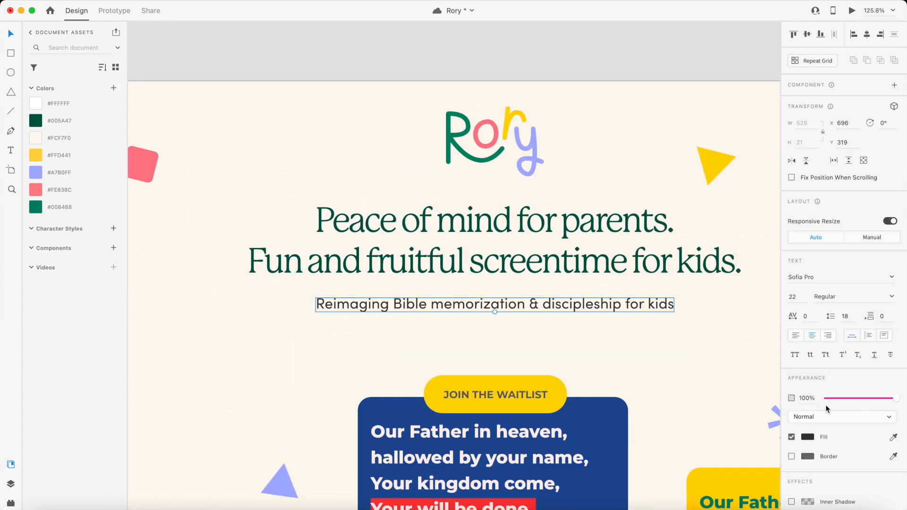
left_click(809, 437)
type("#005342")
key("Return")
Set the Join the Waitlist label's fill colour to #005342
left_click(533, 396)
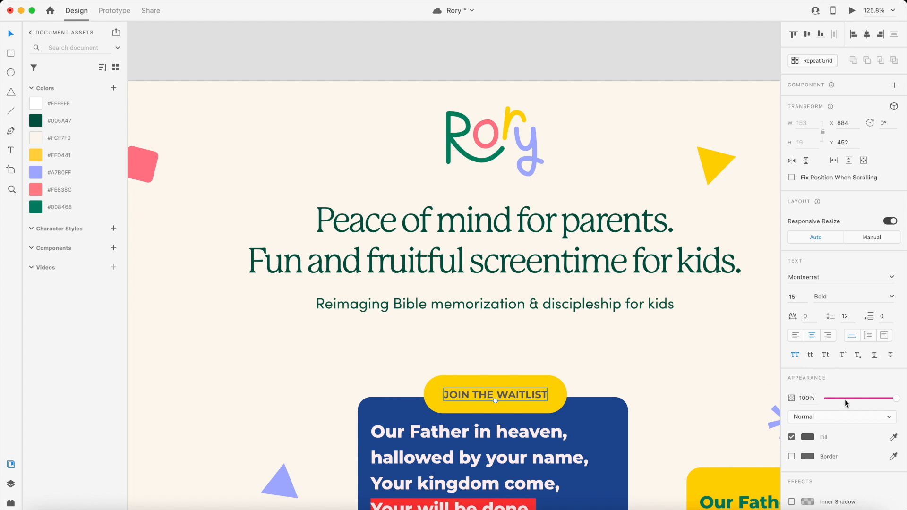
left_click(806, 437)
type("#005342")
key("Return")
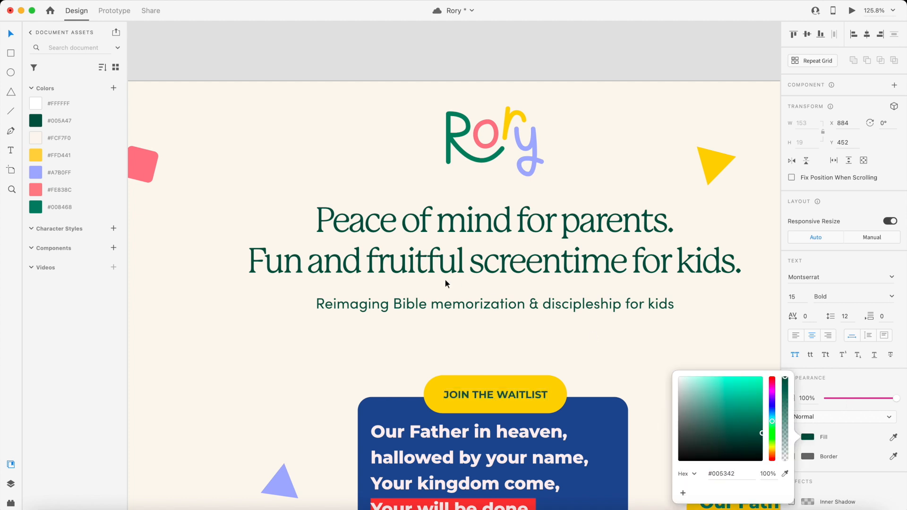
Copy the subtitle's Sofia Pro appearance onto the Join the Waitlist label
left_click(444, 306)
left_click(489, 396)
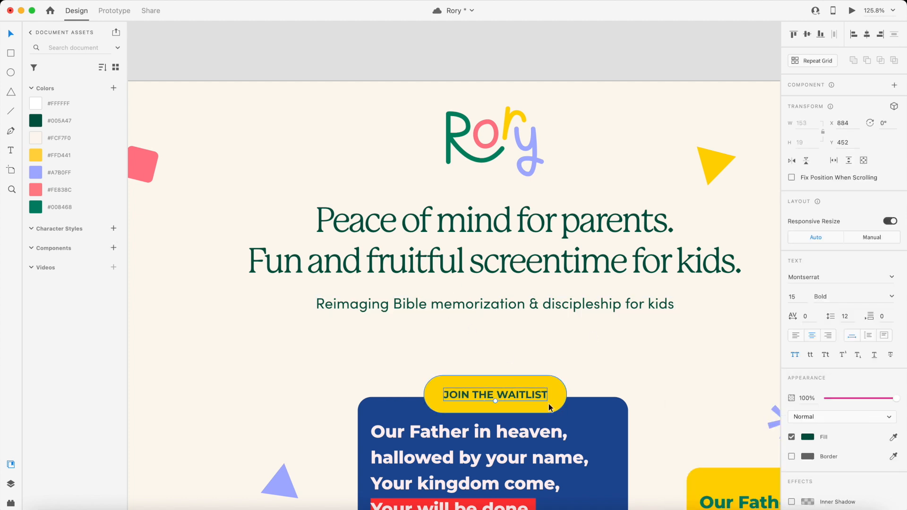
key("super+alt+v")
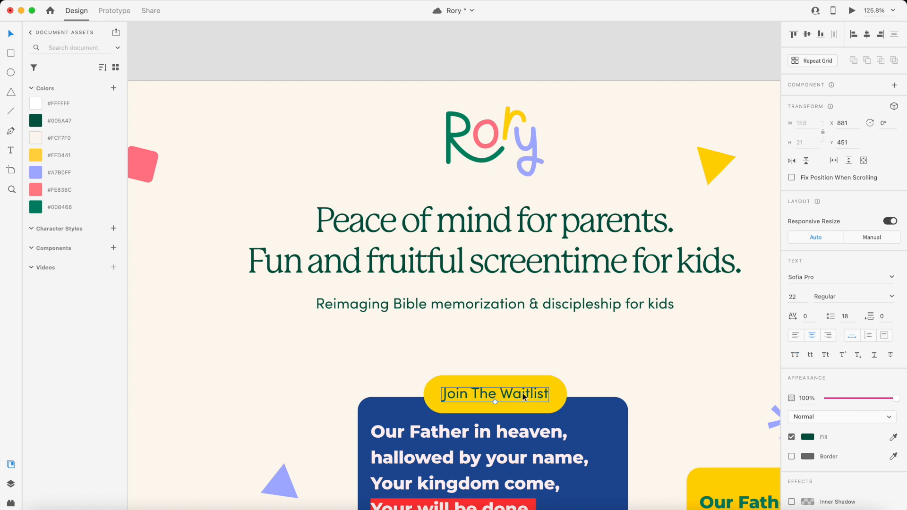
Make the Join The Waitlist label Semi Bold and reduce its font size slightly
left_click(888, 296)
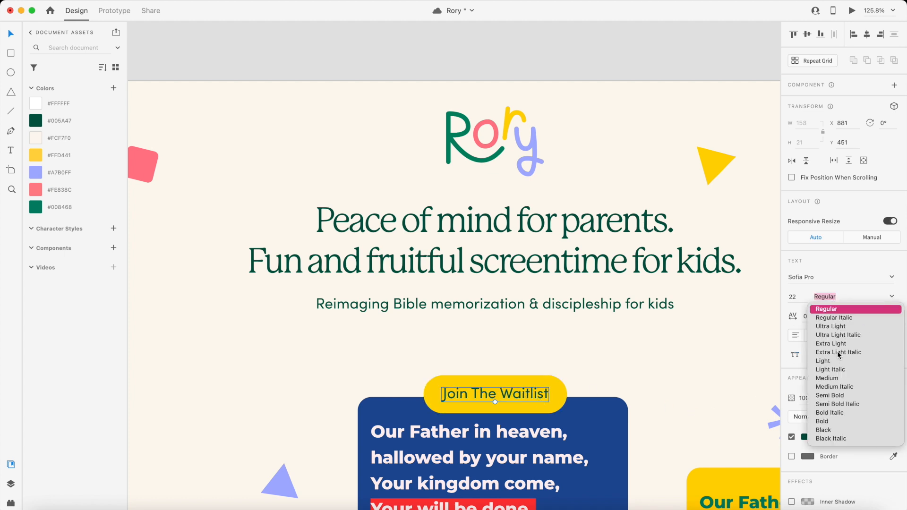
left_click(829, 396)
left_click(797, 298)
key("Down")
key("Down")
left_click(577, 339)
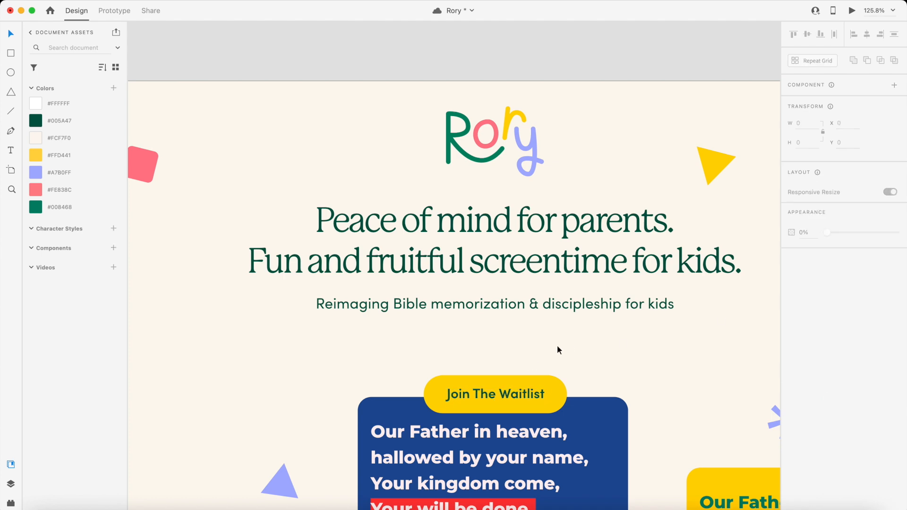
Move the yellow button and its label straight up between the subtitle and the blue card, to about Y 378
scroll(557, 345, "down", 3)
scroll(520, 356, "up", 3)
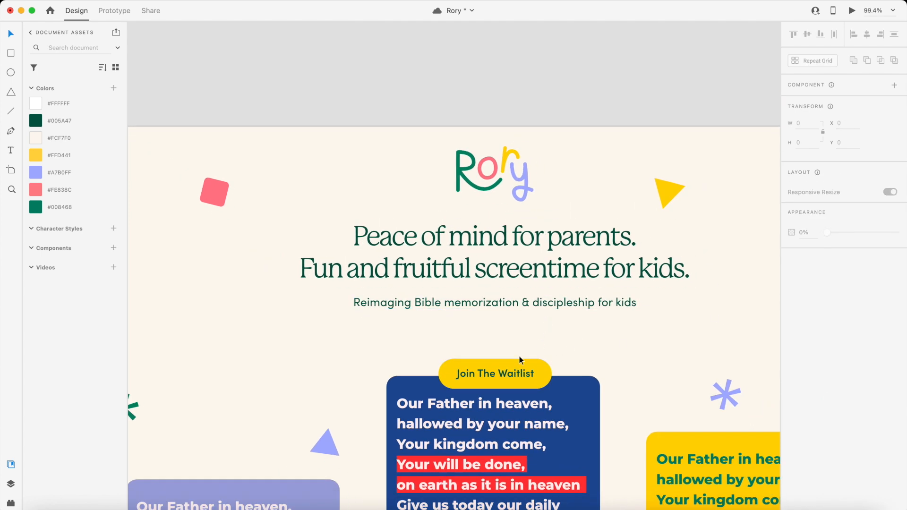
left_click(498, 375)
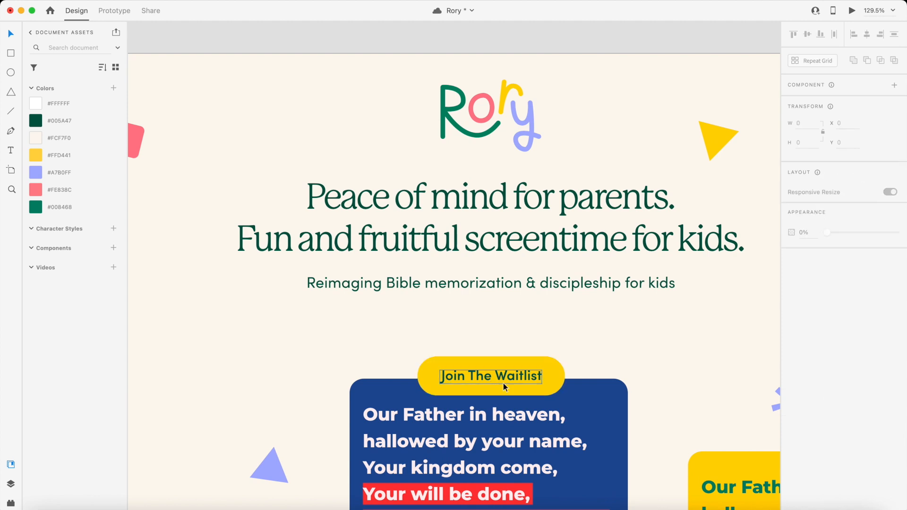
left_click_drag(497, 365, 495, 328)
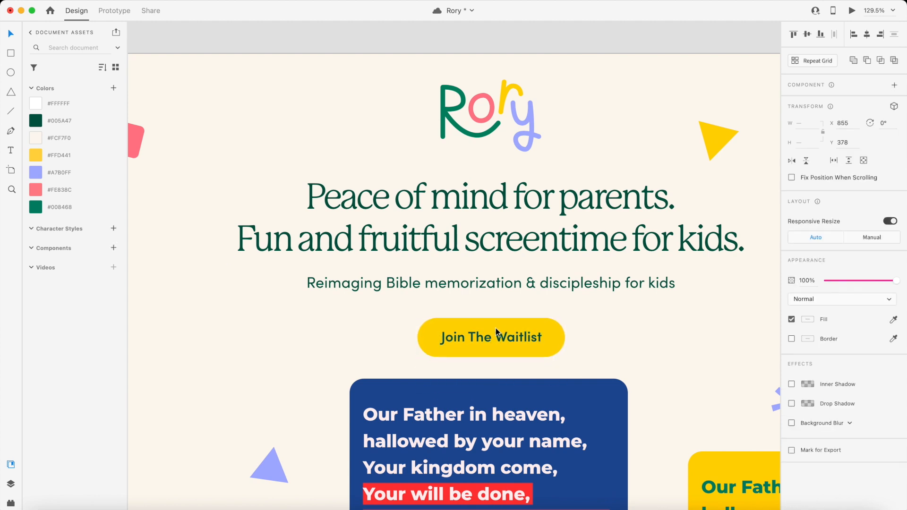
left_click(637, 338)
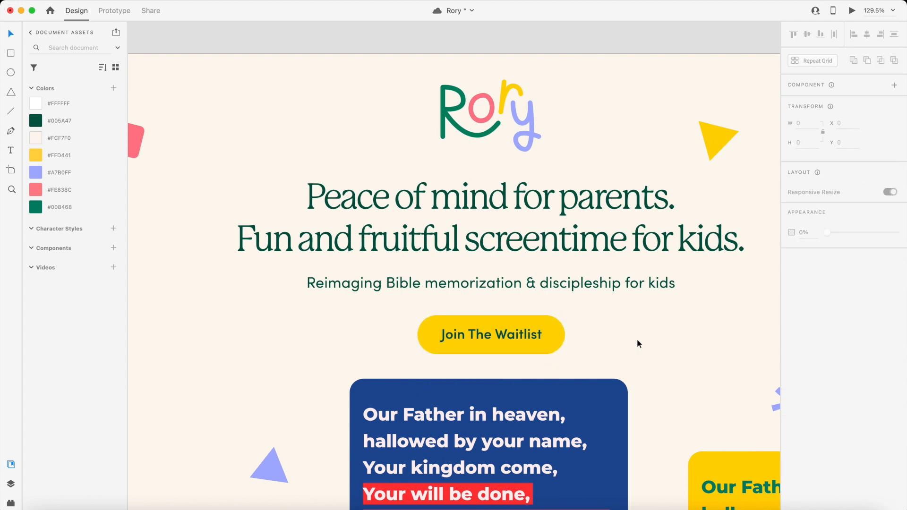
Stretch the yellow button to a height of 68 around its label and fine-tune its position under the subtitle
scroll(501, 315, "up", 5)
left_click(495, 318)
left_click_drag(484, 314, 485, 309)
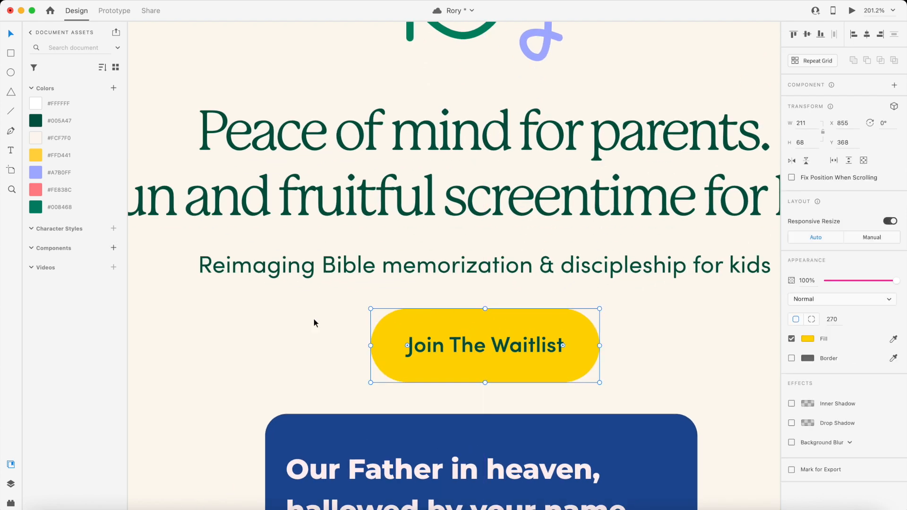
scroll(303, 326, "down", 5)
left_click_drag(518, 349, 518, 347)
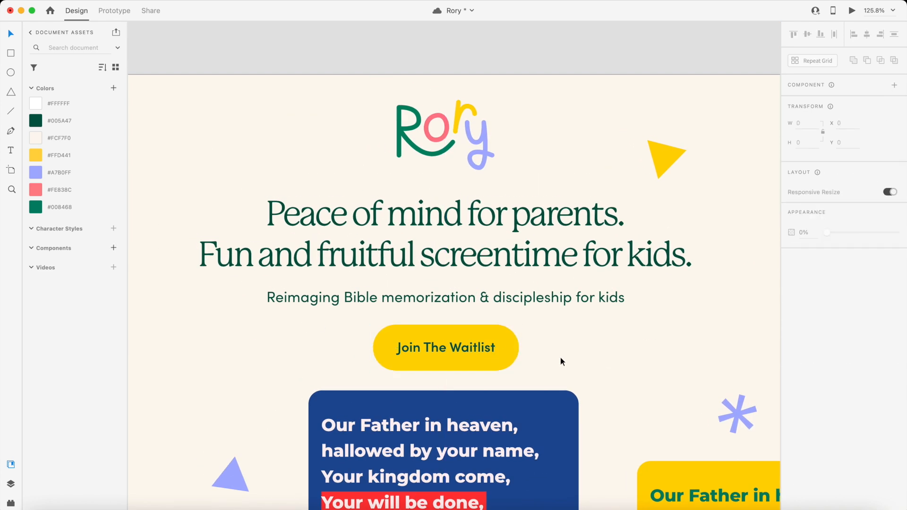
left_click(560, 357)
Move all the verse cards down the artboard to open up space below the Join The Waitlist button
scroll(561, 357, "down", 3)
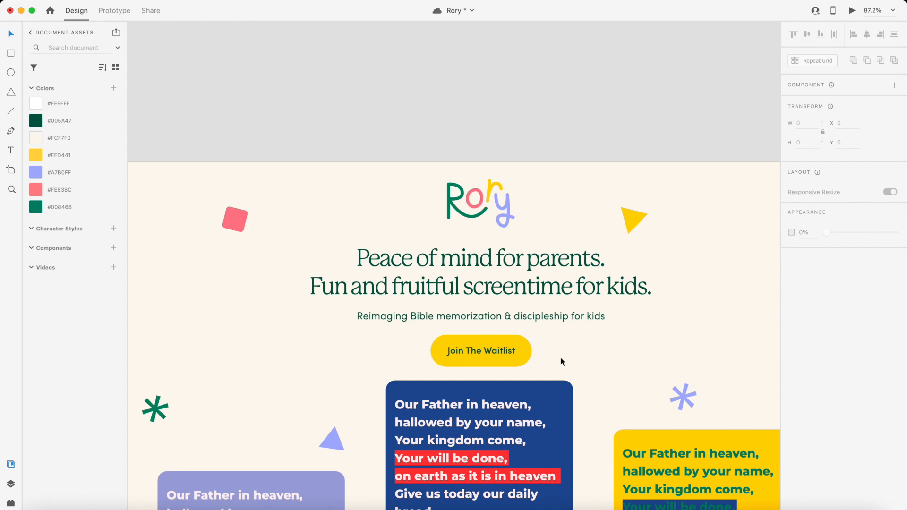
scroll(560, 357, "down", 4)
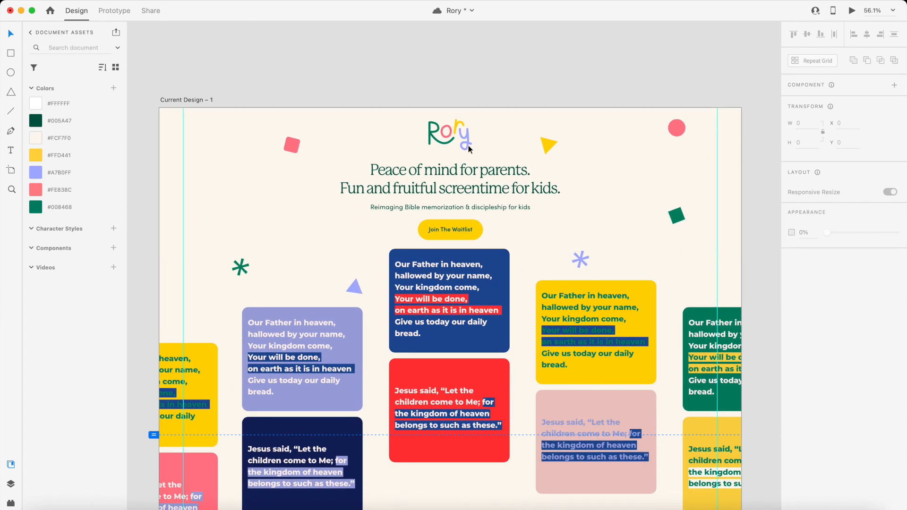
scroll(515, 245, "up", 1)
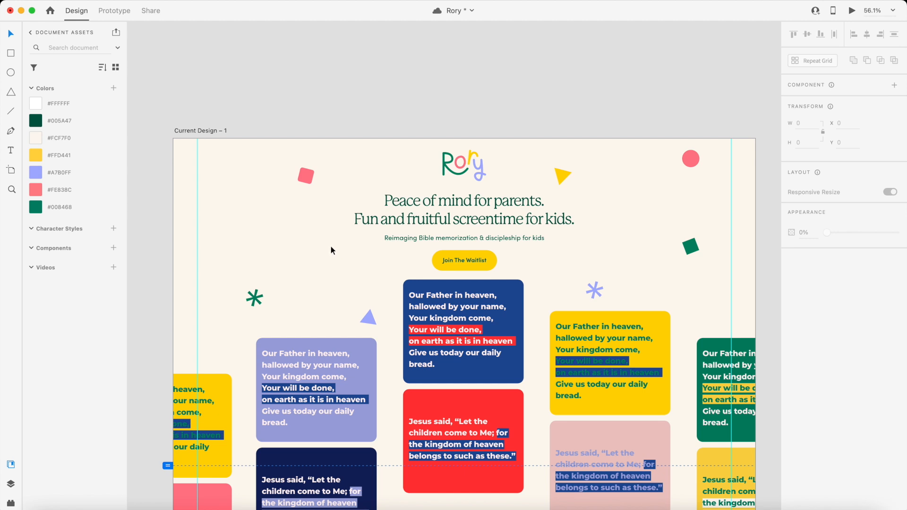
scroll(500, 379, "down", 3)
left_click_drag(475, 242, 490, 300)
left_click(585, 165)
scroll(585, 165, "up", 2)
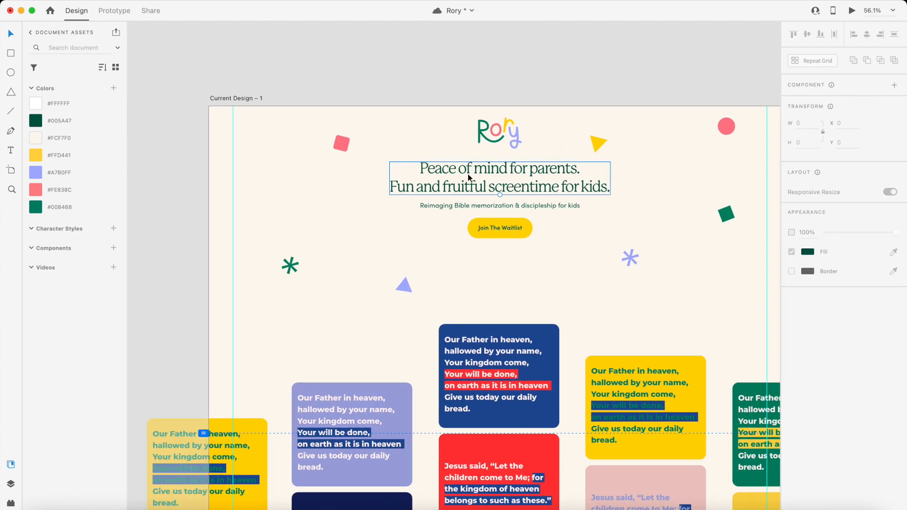
Enlarge the headline to font size 87 and keep it centred below the logo
left_click(468, 174)
left_click_drag(500, 194, 500, 206)
left_click_drag(517, 175, 517, 172)
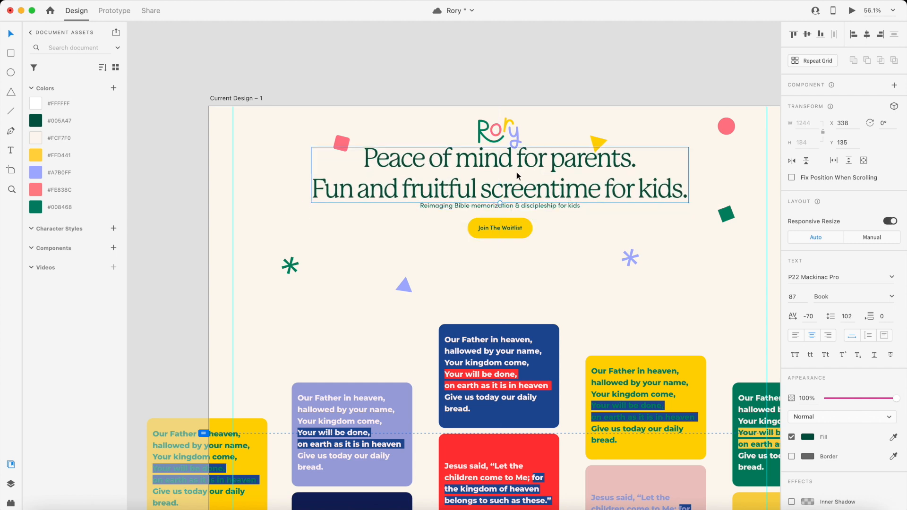
Move the subtitle and button further down, and lower the headline to Y 202, clear of the logo
left_click(511, 206)
left_click(506, 227, "shift")
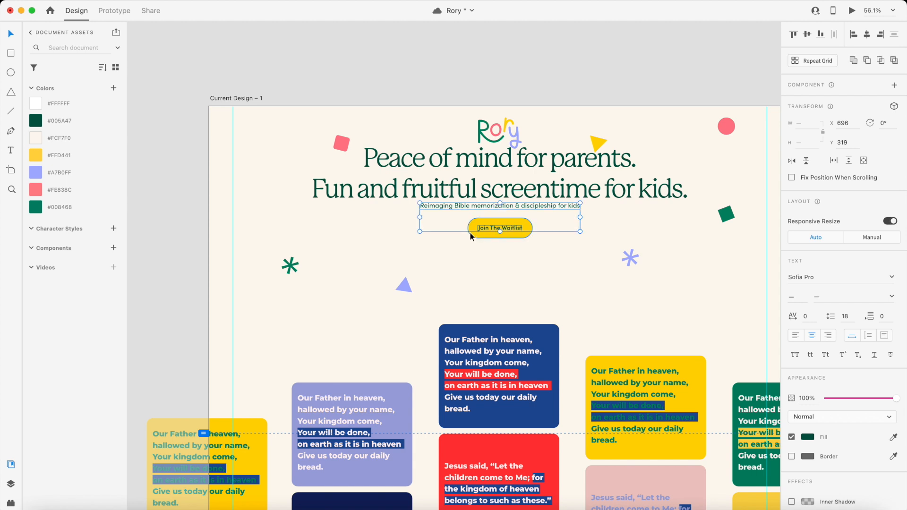
left_click_drag(483, 247, 483, 256)
left_click_drag(492, 192, 493, 214)
left_click(729, 288)
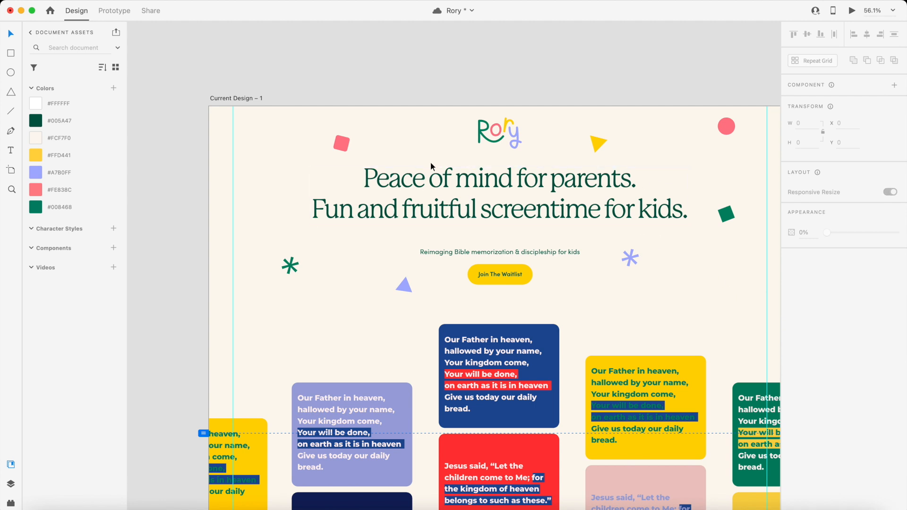
Shorten the headline to "Fun and fruitful screentime for kids", removing the first sentence and the final period
left_click(497, 215)
double_click(539, 207)
left_click(350, 207)
left_click_drag(315, 210, 311, 164)
key("BackSpace")
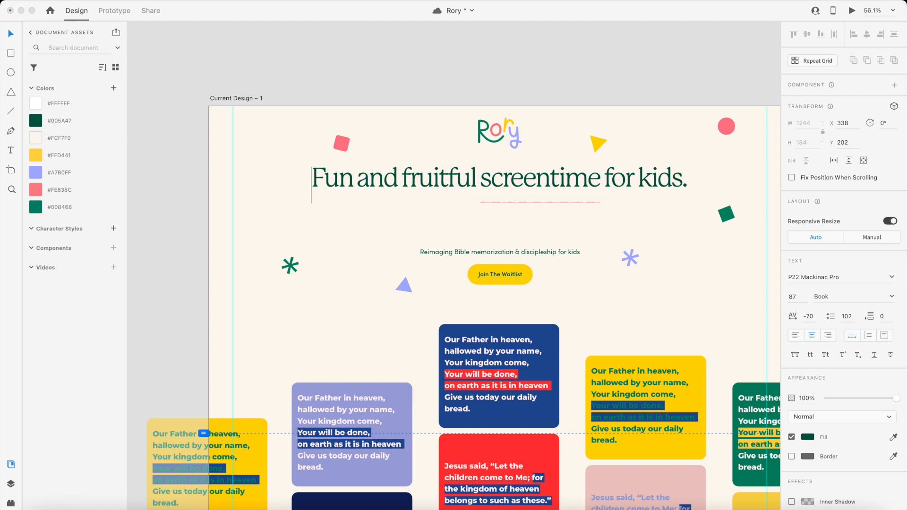
key("super+Right")
key("BackSpace")
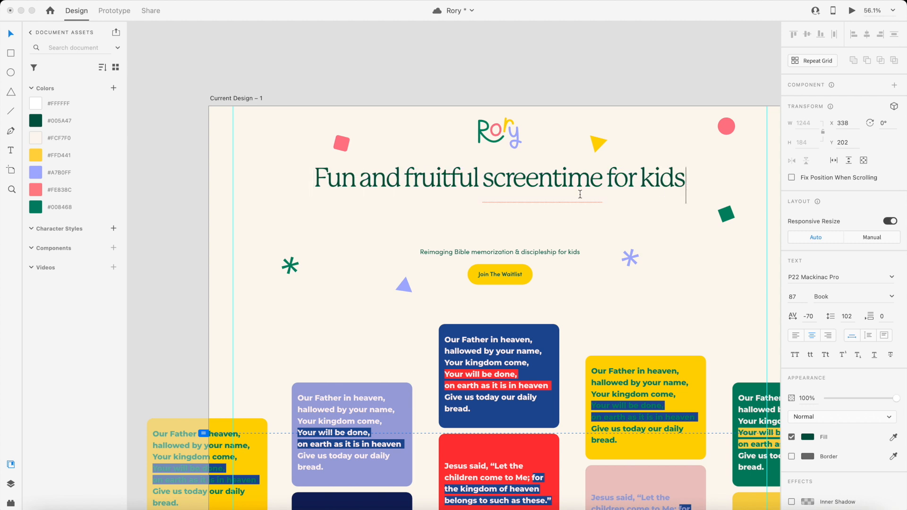
Break the headline into two lines before the word "screentime"
left_click(484, 182)
key("Return")
left_click(662, 181)
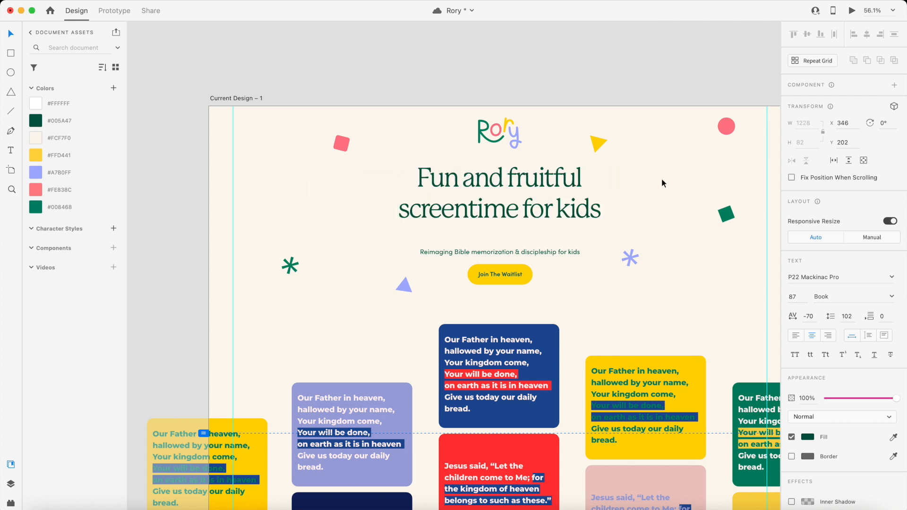
Tighten the headline's line spacing to 83
left_click(849, 320)
key("shift+Down")
key("shift+Down")
key("shift+Up")
key("shift+Down")
type("83")
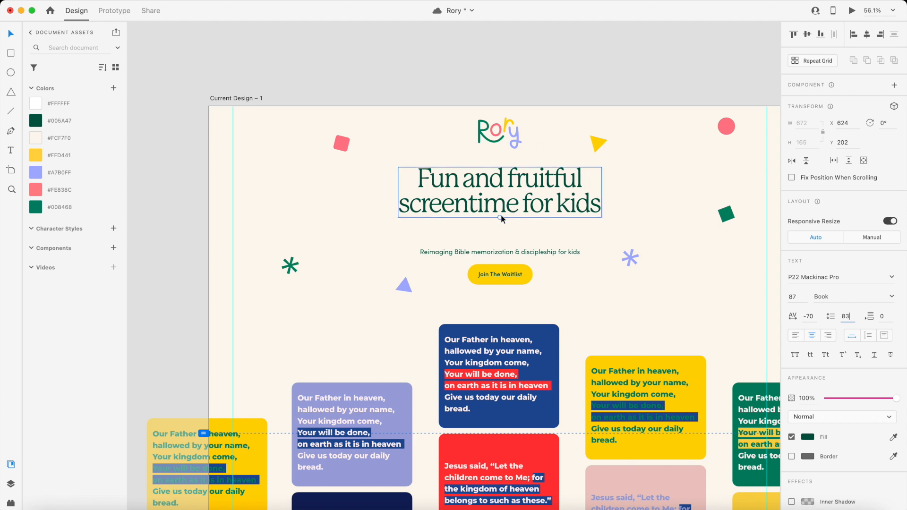
Enlarge the headline to font size 98 with line spacing 93, and scale the Rory logo to about 118 by 84
left_click_drag(500, 218, 499, 224)
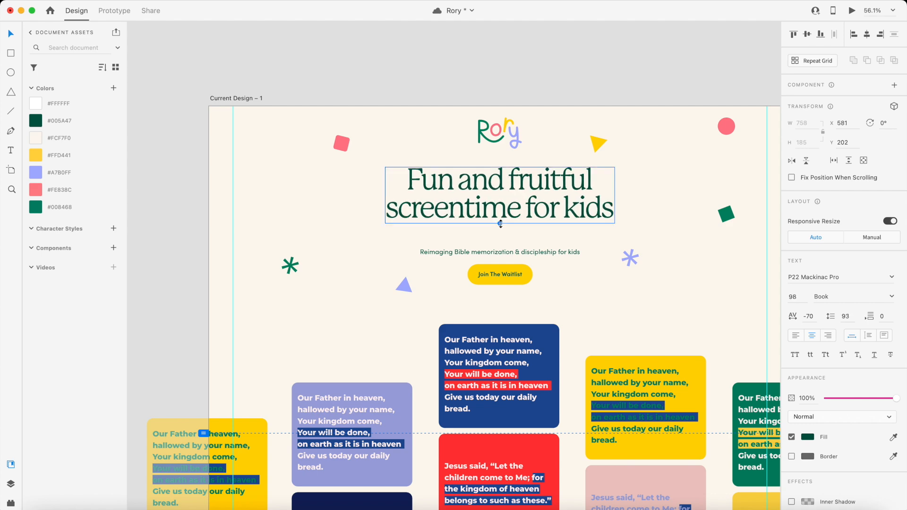
left_click(648, 165)
left_click(517, 142)
scroll(517, 143, "up", 5)
left_click_drag(527, 93, 519, 101)
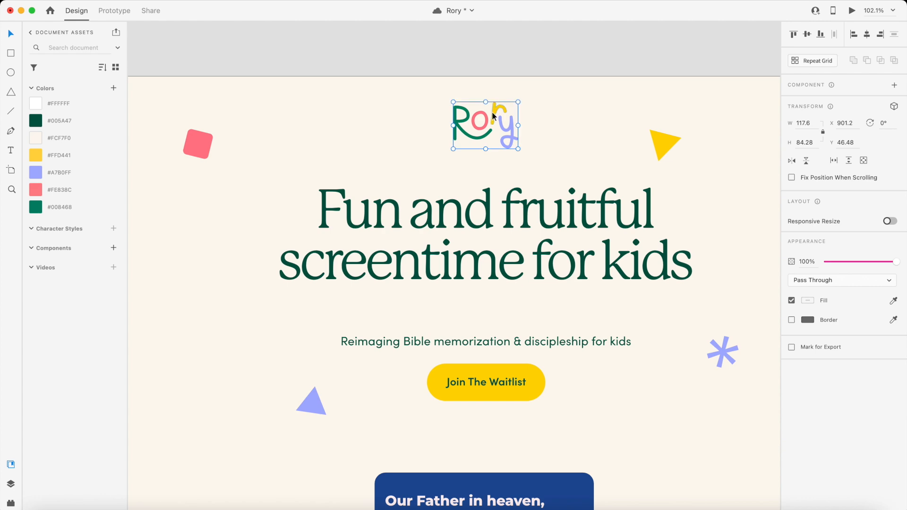
Move the headline down to Y 259, just above the subtitle
scroll(493, 117, "down", 3)
mouse_move(514, 202)
left_mouse_down()
mouse_move(515, 250)
mouse_move(514, 220)
left_mouse_up()
left_click(651, 320)
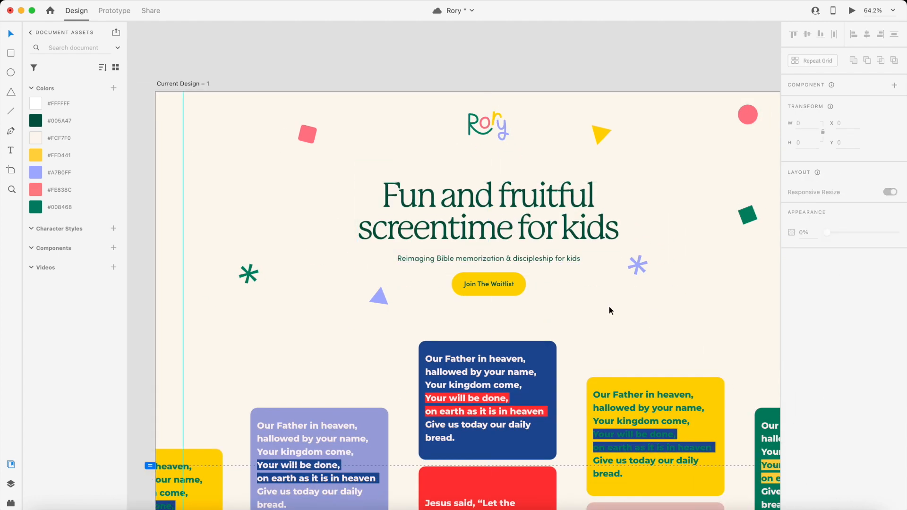
Nudge the subtitle up to Y 468, closer to the headline
scroll(580, 293, "up", 2)
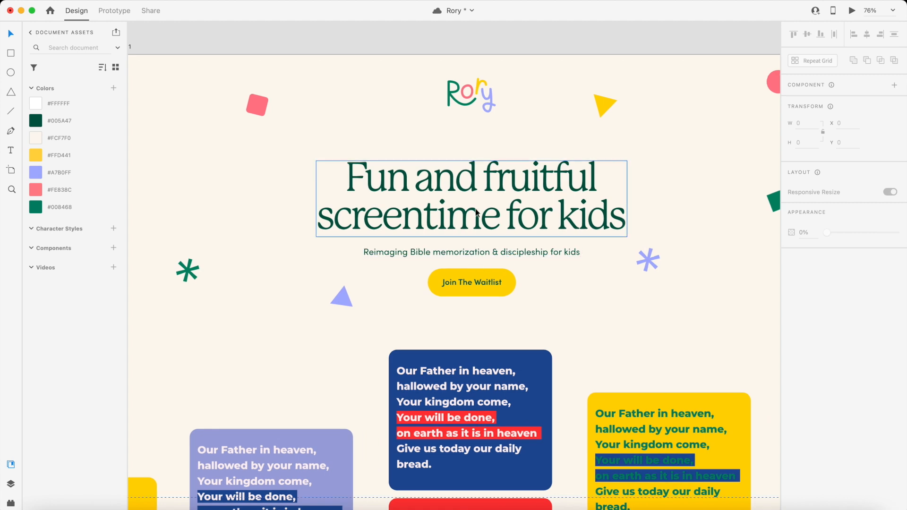
left_click(479, 252)
key("Up")
key("Up")
key("Up")
key("Up")
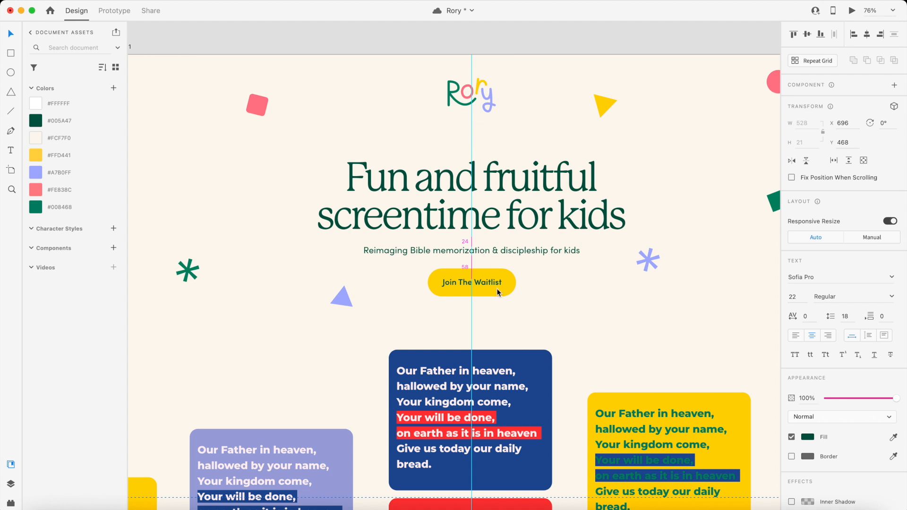
Nudge the waitlist button down to Y 529, leaving a gap of 40 below the subtitle
left_click(497, 291)
key("Down")
key("Down")
key("Down")
key("Down")
key("Down")
key("Down")
key("Down")
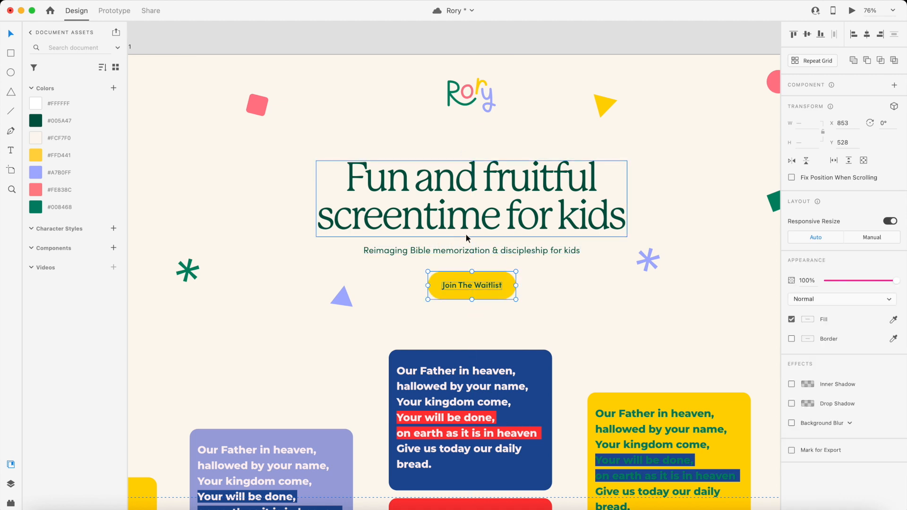
left_click(493, 294)
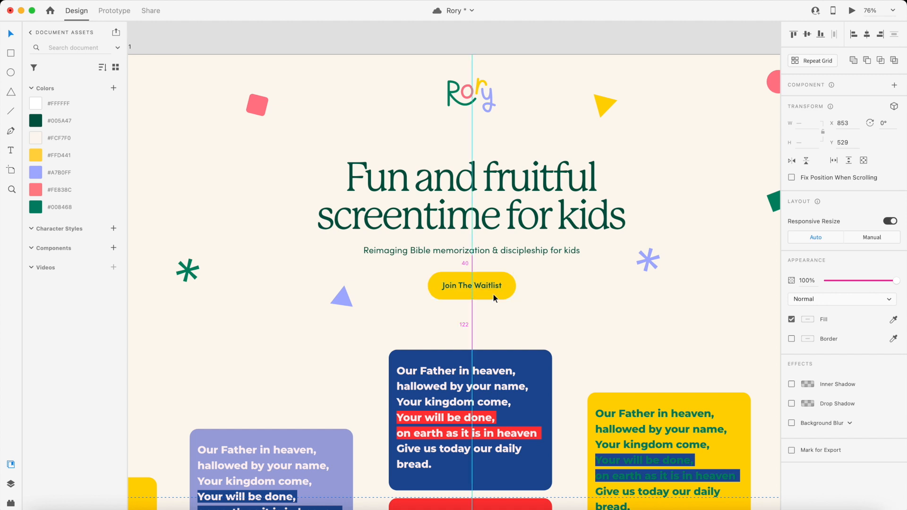
Move the logo, headline, subtitle and button down together, placing the logo at Y 60.55
left_click(529, 306)
left_click_drag(441, 305, 508, 194)
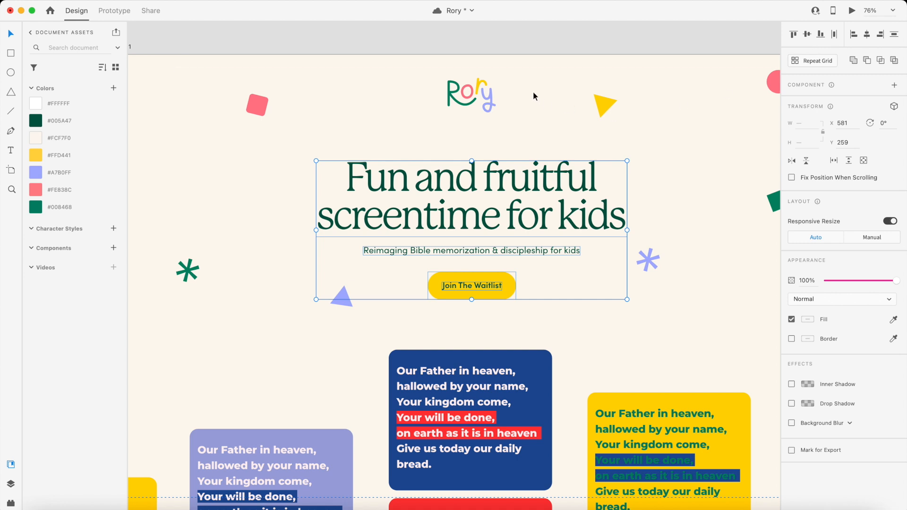
left_click(490, 105, "shift")
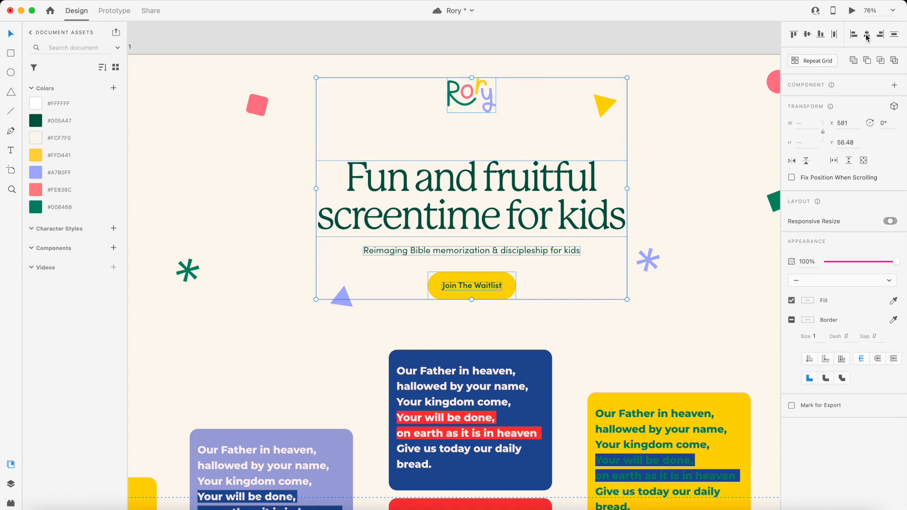
left_click_drag(495, 171, 495, 173)
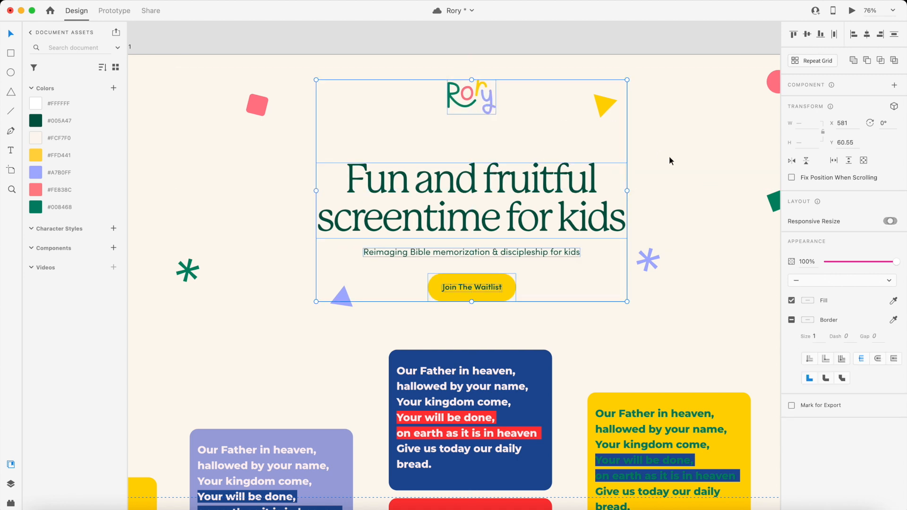
left_click(669, 157)
Move the yellow triangle among the header shapes down to about Y 133
scroll(669, 157, "down", 3)
left_click_drag(625, 124, 614, 143)
double_click(626, 137)
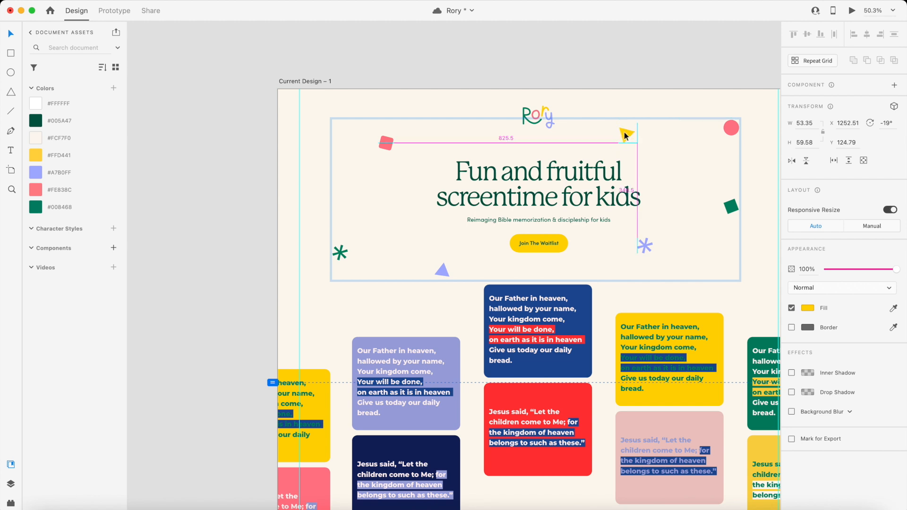
scroll(657, 225, "right", 2)
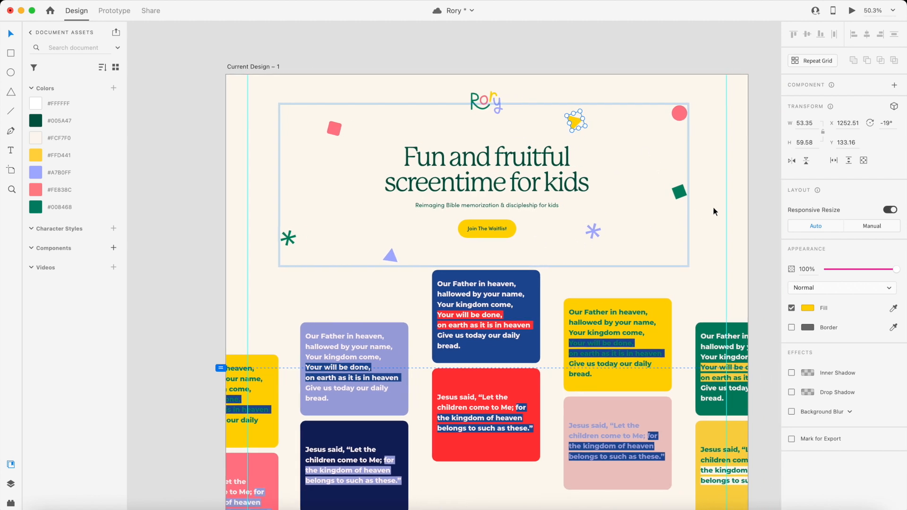
left_click(713, 206)
scroll(671, 219, "right", 1)
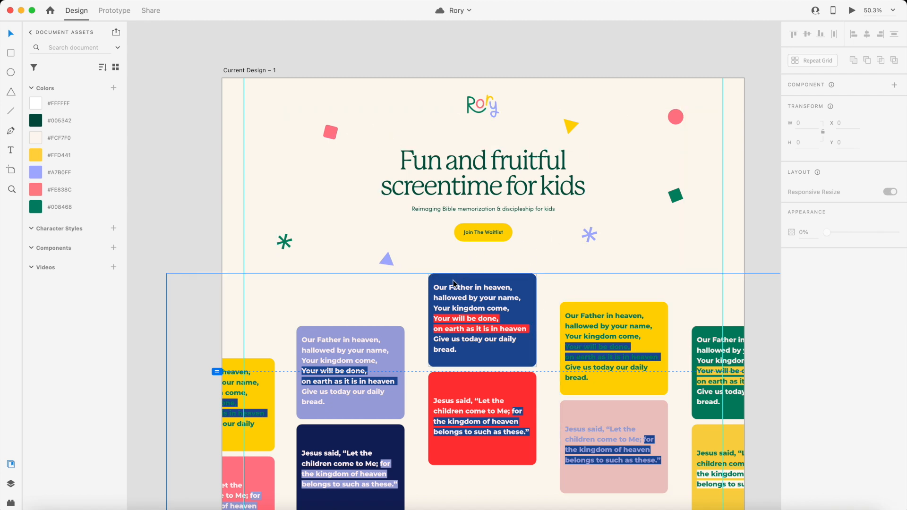
Change the font of the dark blue prayer card's text to P22 Mackinac Pro
left_click(458, 294)
double_click(458, 293)
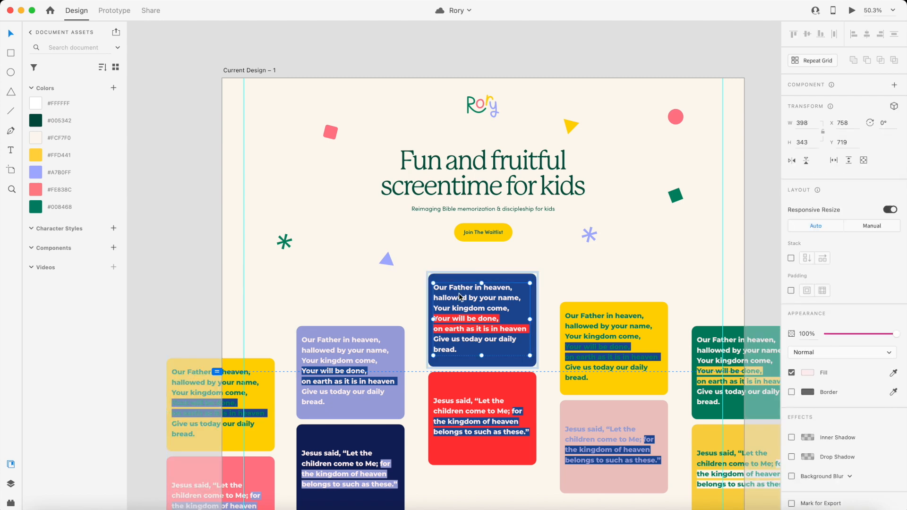
left_click(838, 268)
type("P22 Mackinac Pro")
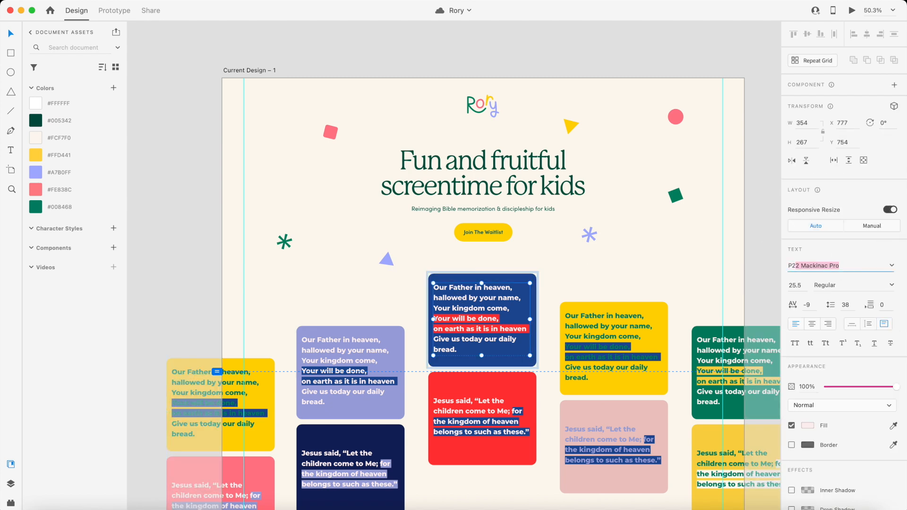
key("Return")
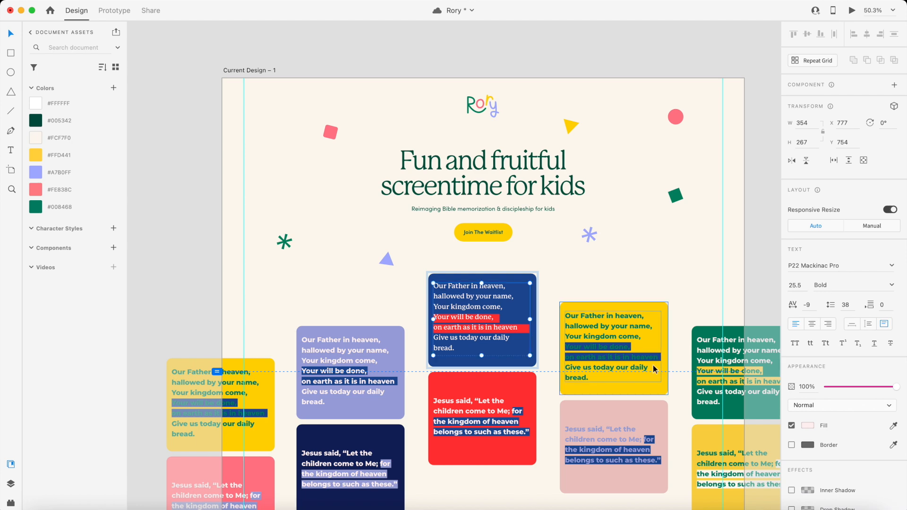
Fill the blue prayer card with coral #FE838C and colour its text #FFFFFF
left_click(481, 277)
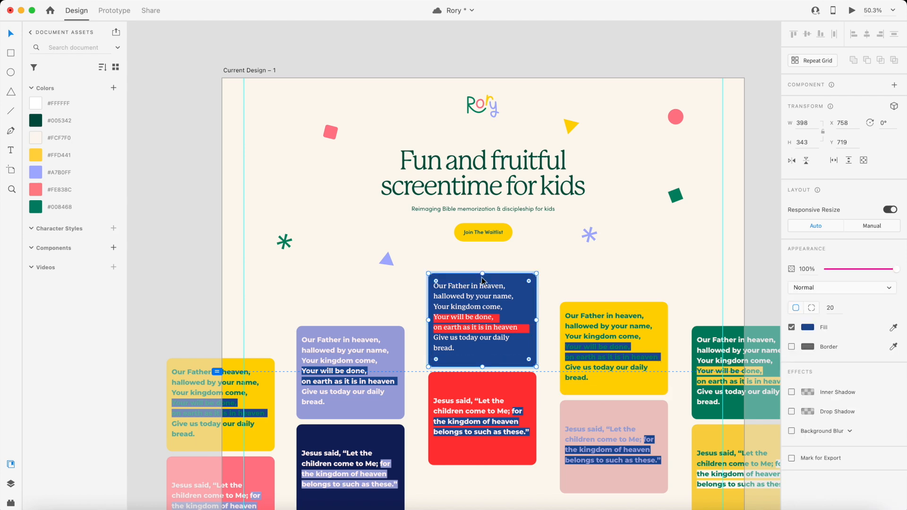
left_click(90, 191)
scroll(476, 310, "up", 5)
left_click(475, 310)
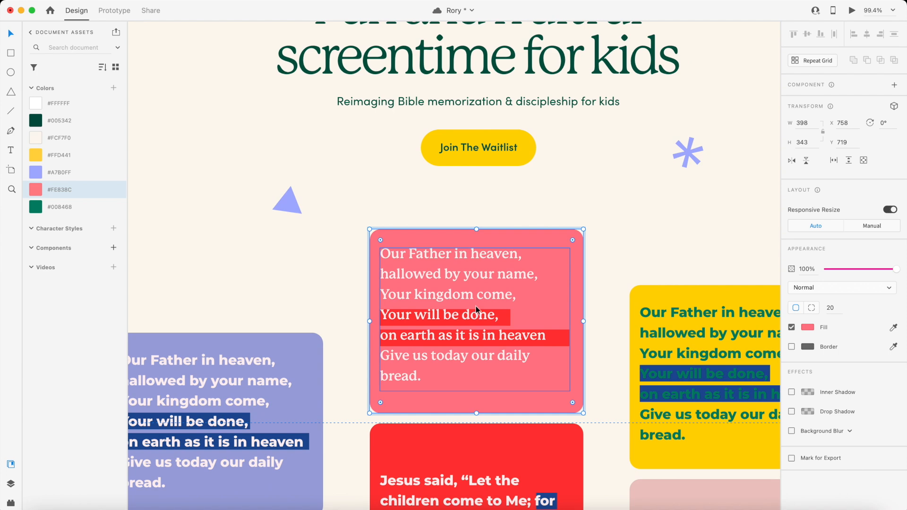
left_click(54, 106)
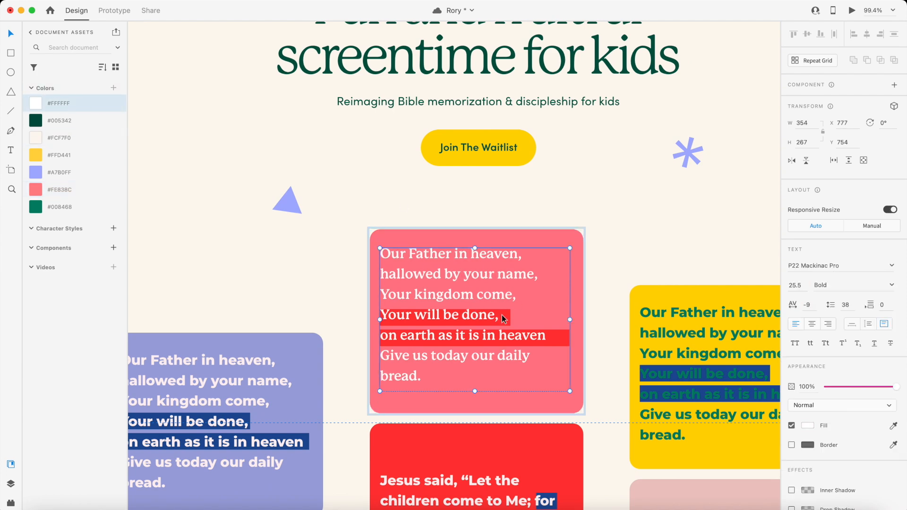
Send the card's text behind the two red highlight bars and make the bars black at 7% opacity
scroll(509, 342, "up", 2)
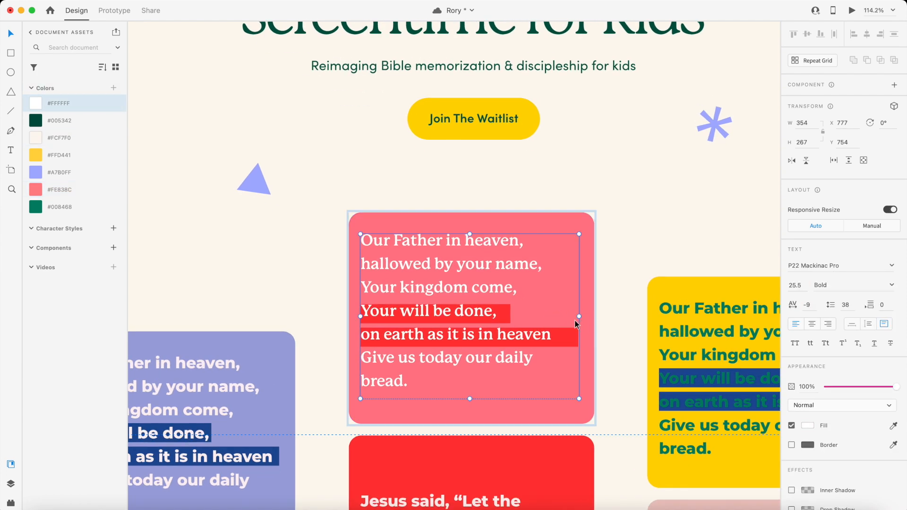
key("super+[")
key("super+[")
left_click(464, 313)
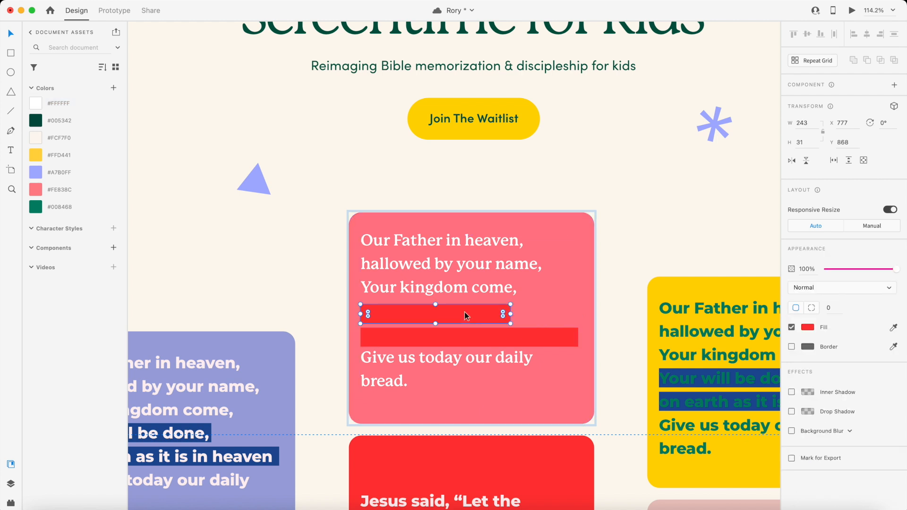
left_click(484, 336, "shift")
left_click(810, 328)
left_click_drag(711, 334, 689, 366)
left_click_drag(849, 270, 832, 270)
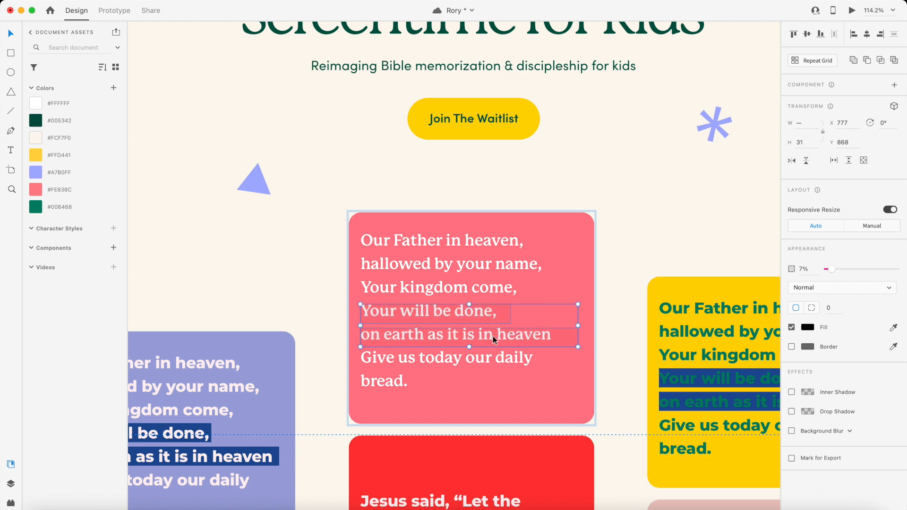
Nudge both highlight bars up slightly and shorten each one to fit its line of text
key("Up")
key("Up")
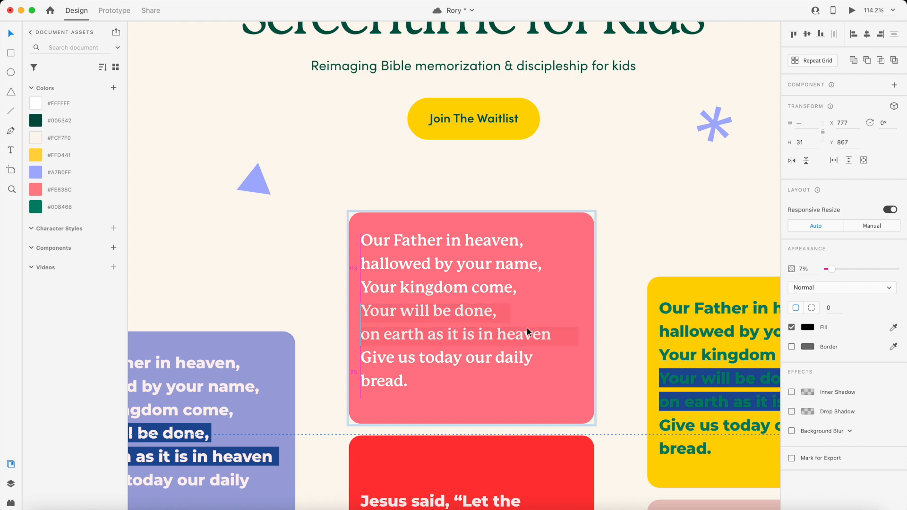
left_click(538, 288)
left_click(505, 310)
left_click_drag(510, 312, 502, 312)
left_click(570, 334)
left_click_drag(577, 334, 555, 335)
left_click(497, 364)
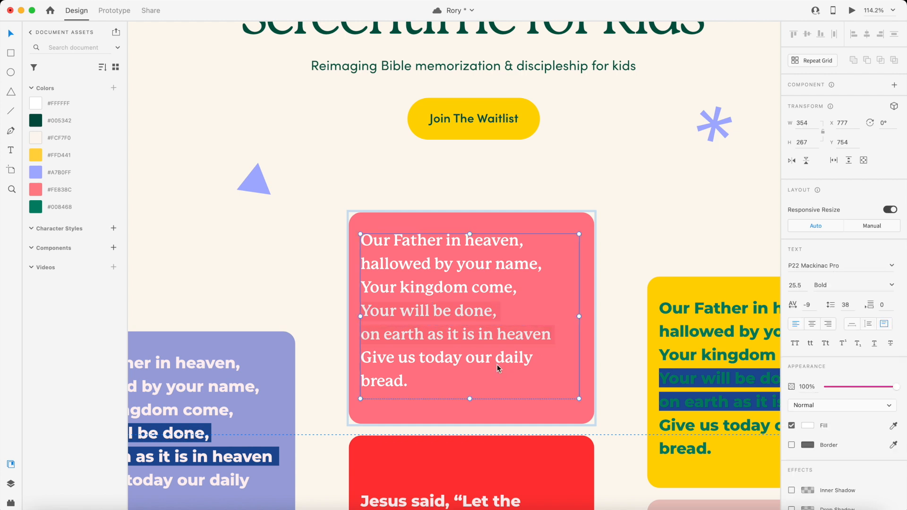
left_click(624, 184)
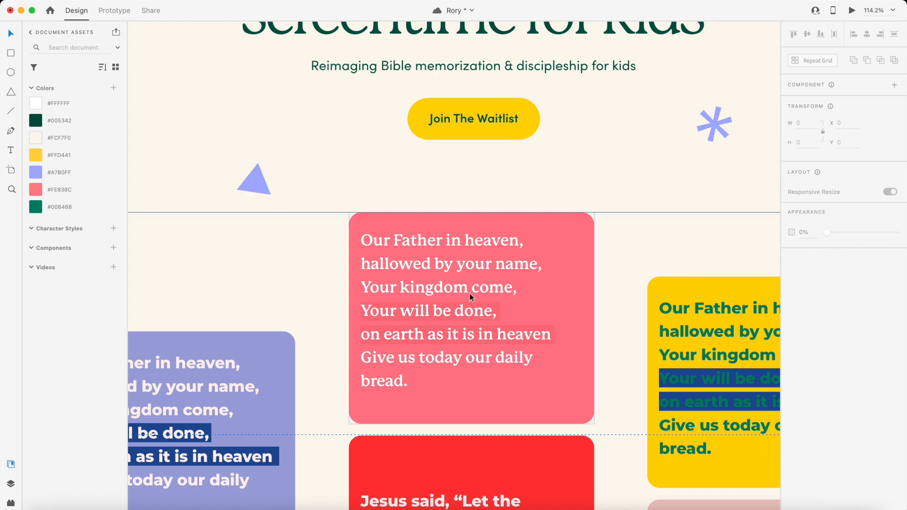
Replace the red and yellow cards with copies of the restyled card, filled #A7B0FF below it and #FFD441 beside it
scroll(470, 293, "down", 5)
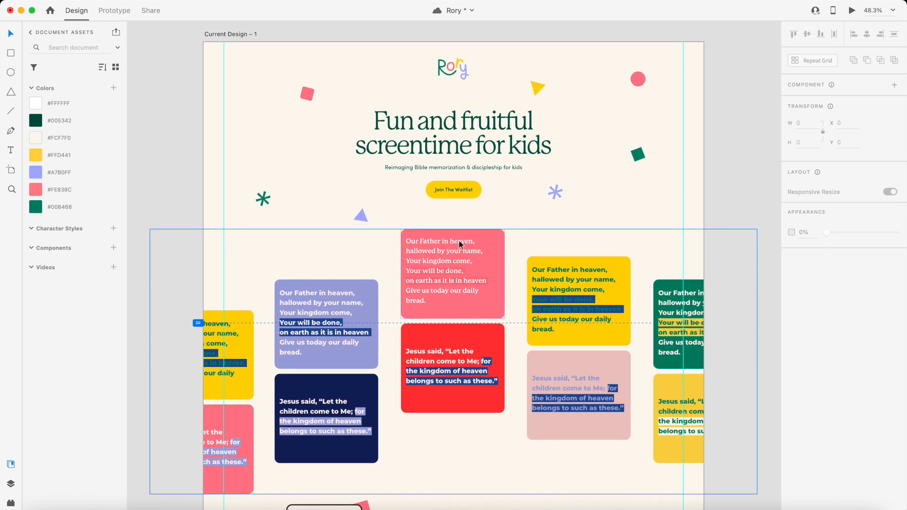
left_click(460, 242)
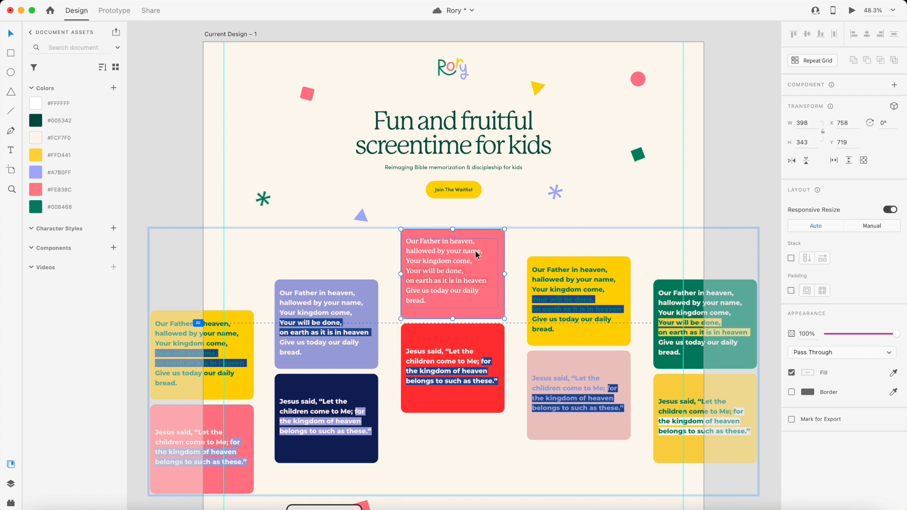
double_click(570, 261)
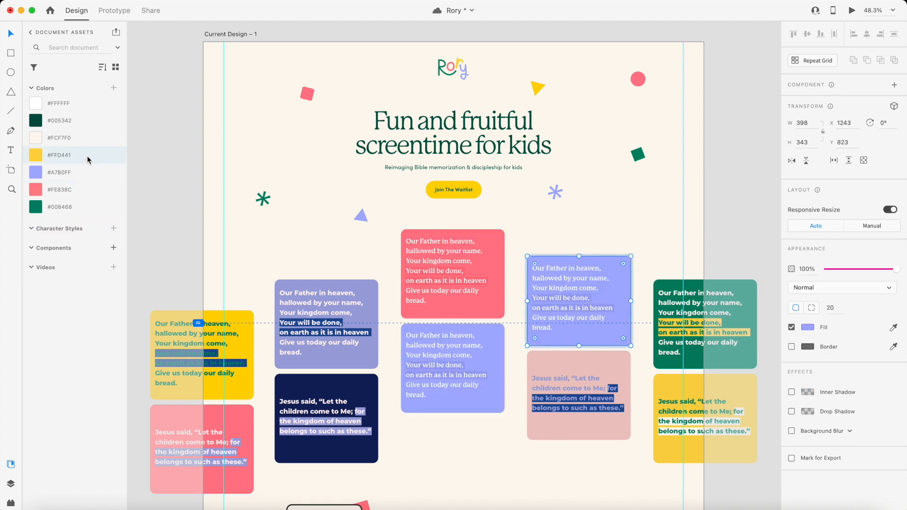
left_click(86, 158)
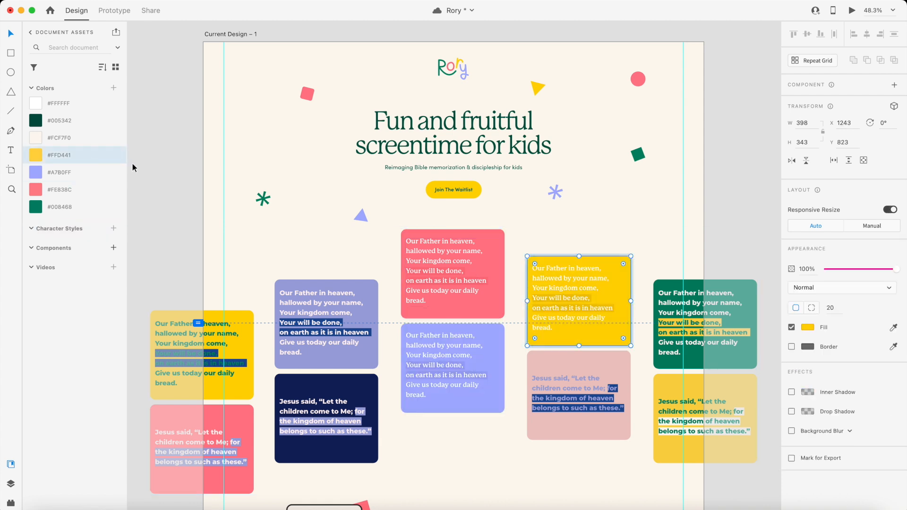
Colour the yellow card's text dark green #005342
left_click(555, 265)
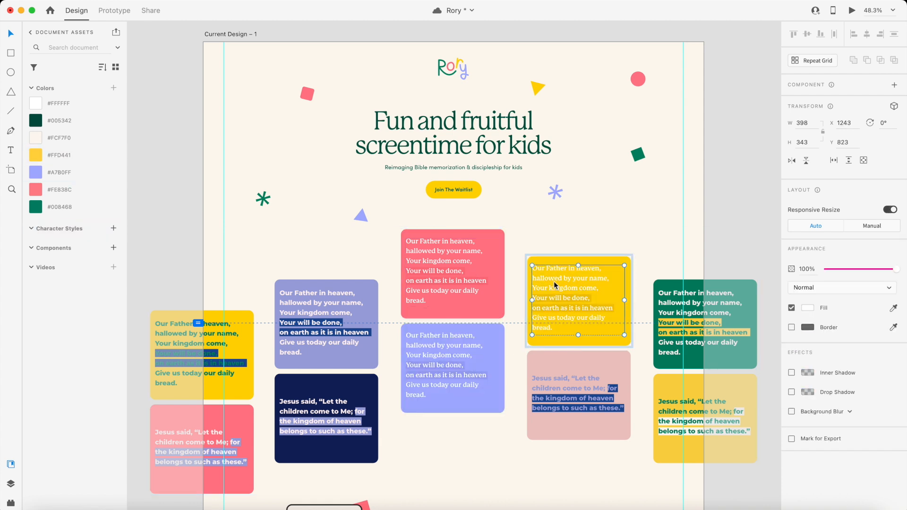
left_click(72, 121)
left_click(544, 196)
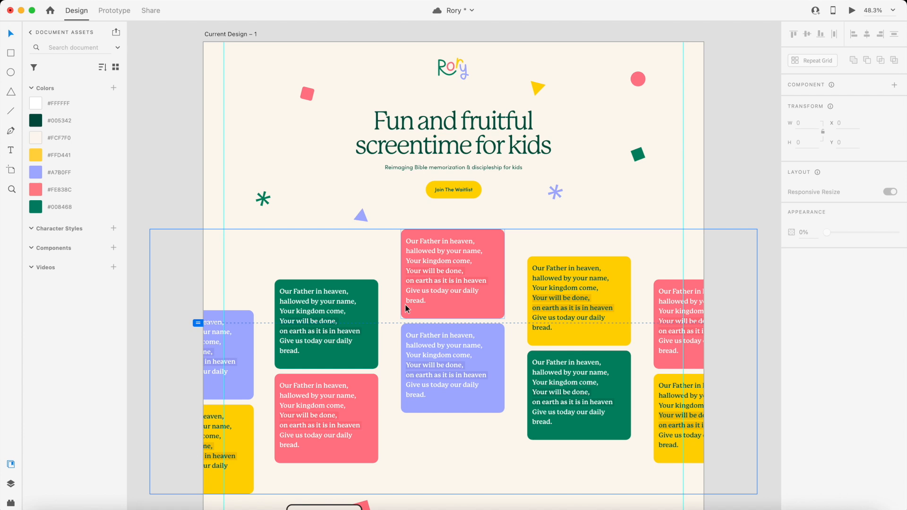
scroll(405, 305, "right", 1)
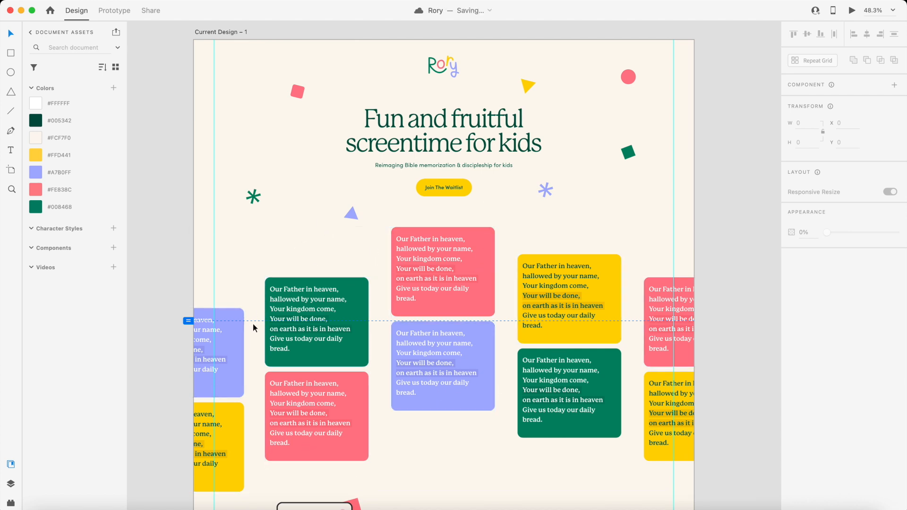
Move the two card columns left of the centre column inward to narrow the gaps between columns
left_click(293, 313)
double_click(292, 314)
left_click(325, 412, "shift")
mouse_move(317, 412)
left_mouse_down()
mouse_move(333, 410)
mouse_move(322, 405)
left_mouse_up()
left_click(241, 369)
left_click(239, 412, "shift")
left_click_drag(237, 353, 262, 352)
Move the two card columns right of the centre column inward to match the gaps on the other side
left_click(544, 310)
left_click(557, 383, "shift")
left_click_drag(557, 382, 544, 385)
left_click(666, 326)
left_click(658, 406, "shift")
left_click_drag(658, 406, 627, 408)
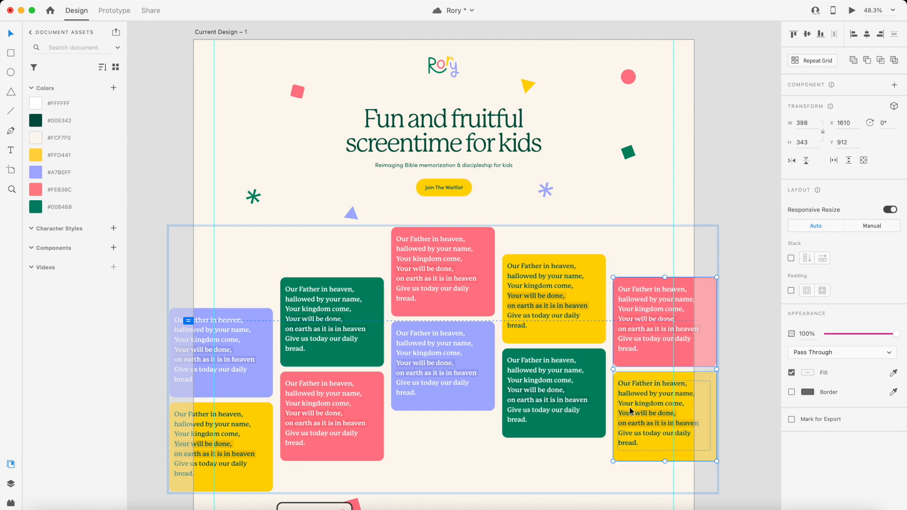
Preview the landing page and examine the header and the prayer cards below it
left_click(610, 209)
left_click_drag(454, 257, 457, 257)
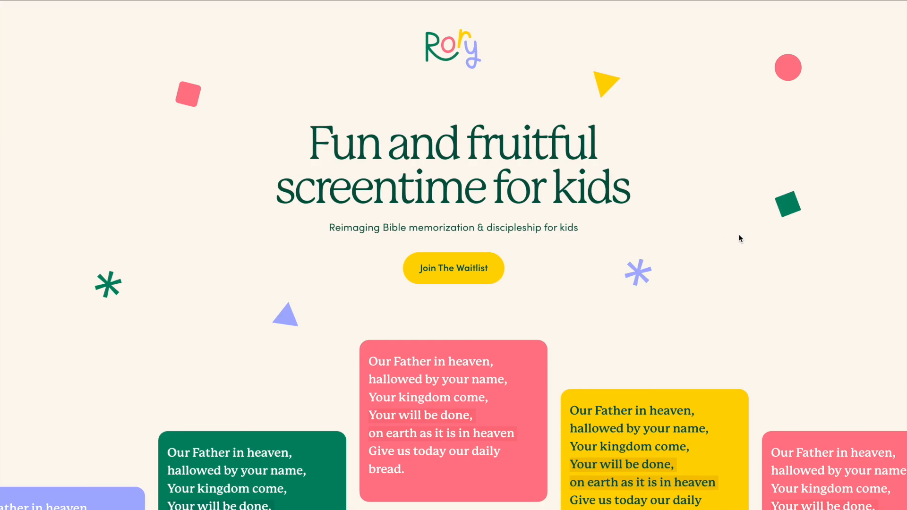
scroll(739, 234, "down", 6)
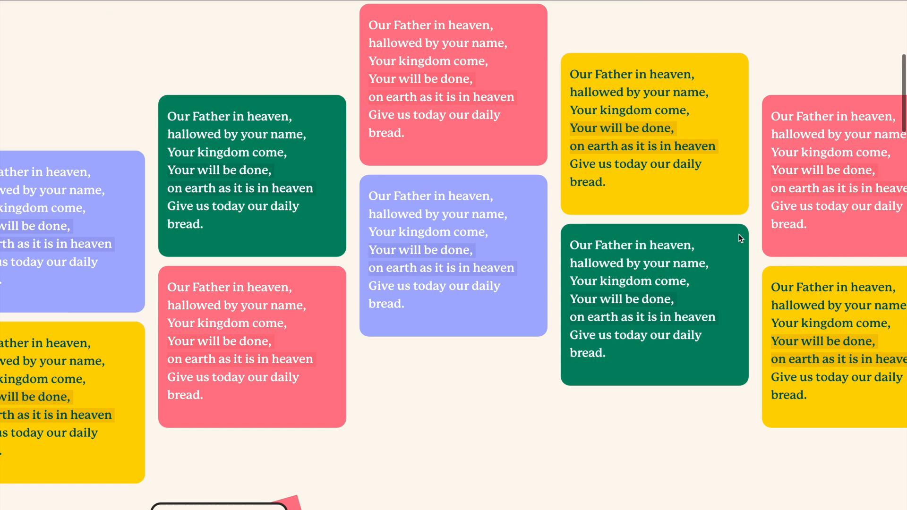
Compare the previews of the original and redesigned landing pages, examining the header and prayer cards of each
scroll(738, 234, "up", 3)
scroll(739, 238, "up", 3)
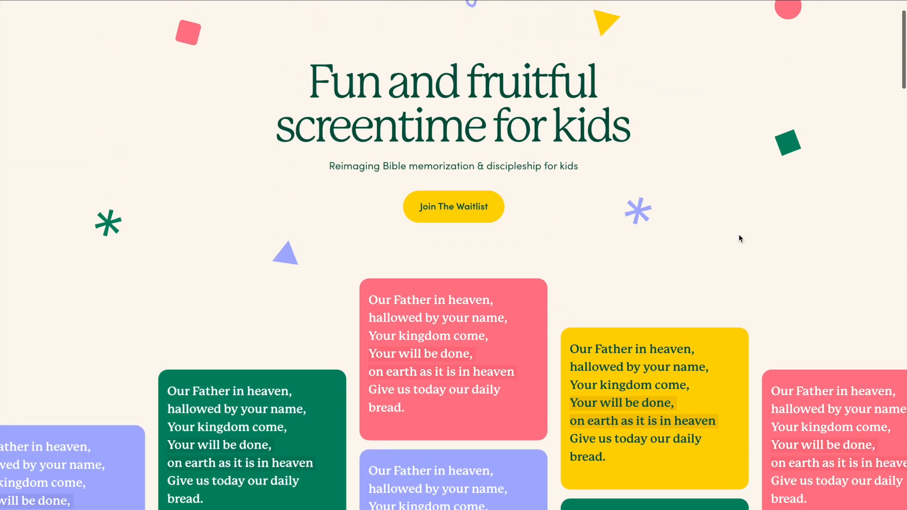
scroll(738, 239, "down", 5)
key("ctrl+Tab")
scroll(740, 239, "down", 3)
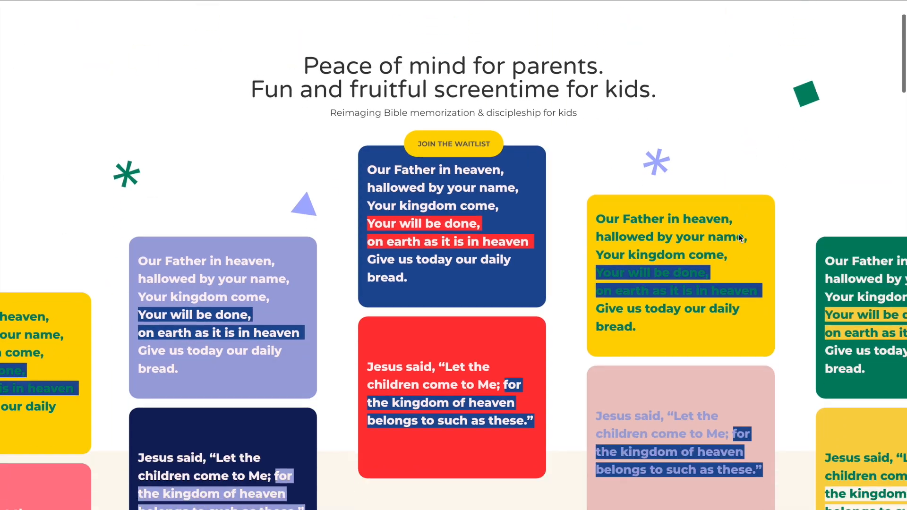
scroll(740, 239, "up", 3)
key("ctrl+Tab")
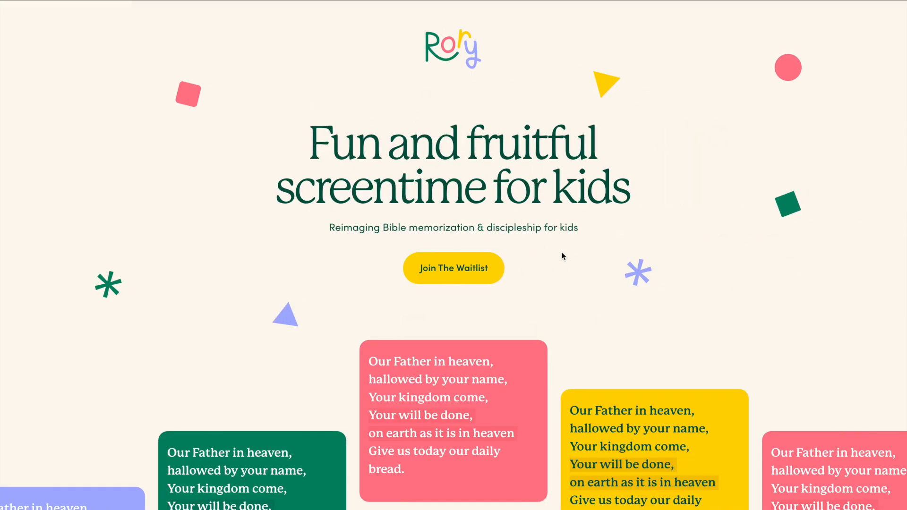
scroll(582, 261, "down", 5)
scroll(390, 259, "up", 4)
scroll(390, 260, "up", 1)
key("Escape")
Apply the header subtitle's text style to the description under the "Fun & Fruitful Screentime." heading
scroll(586, 302, "down", 5)
scroll(519, 228, "up", 4)
scroll(526, 378, "down", 5)
scroll(539, 332, "up", 3)
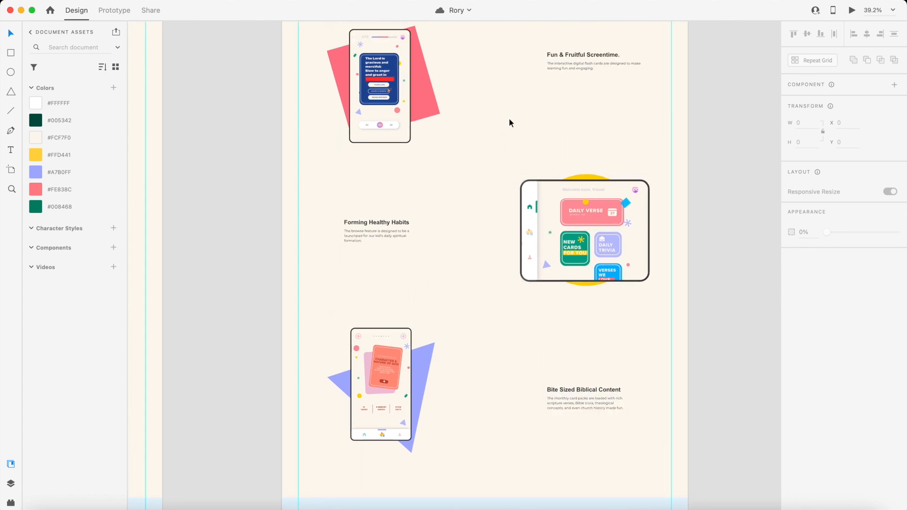
scroll(508, 122, "up", 5)
scroll(488, 293, "up", 1)
scroll(543, 191, "up", 7)
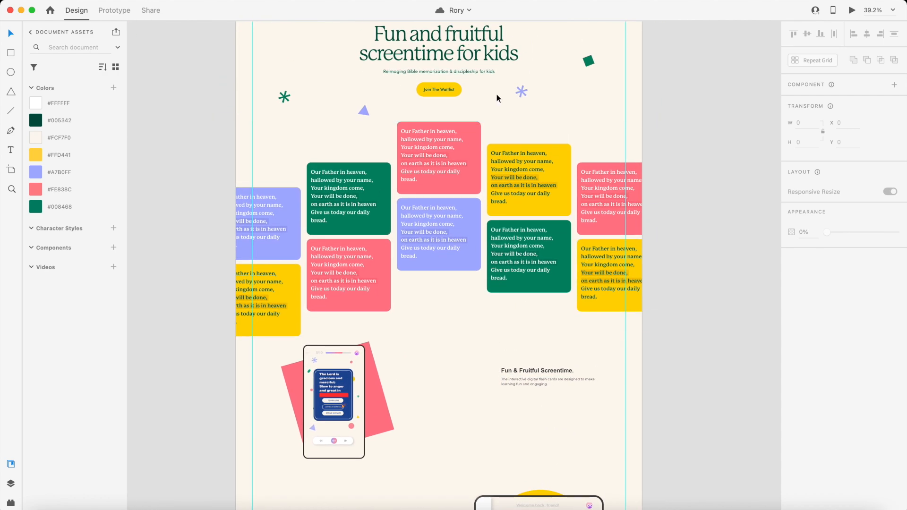
left_click(487, 72)
scroll(533, 388, "up", 5)
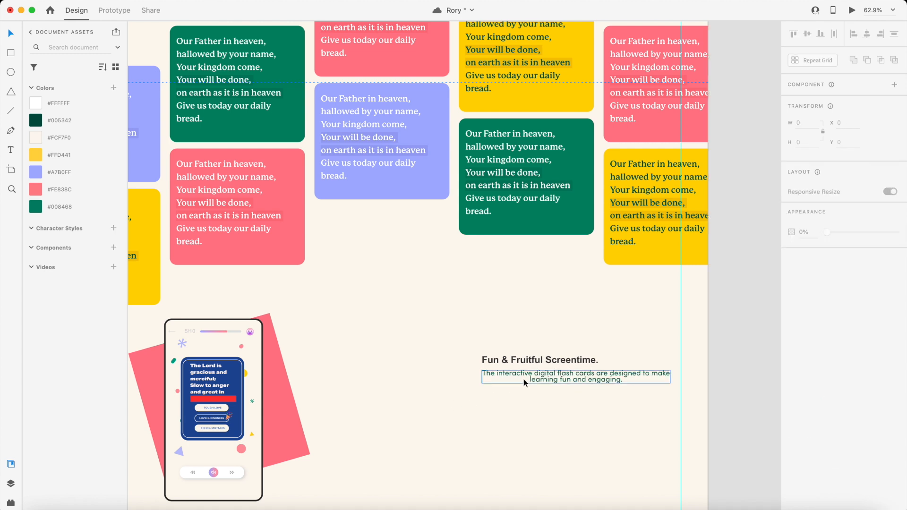
Move the flash-card description down from its heading, left-align it and set its line spacing to 31
left_click_drag(523, 379, 524, 390)
left_click(795, 336)
left_click(851, 318)
type("29")
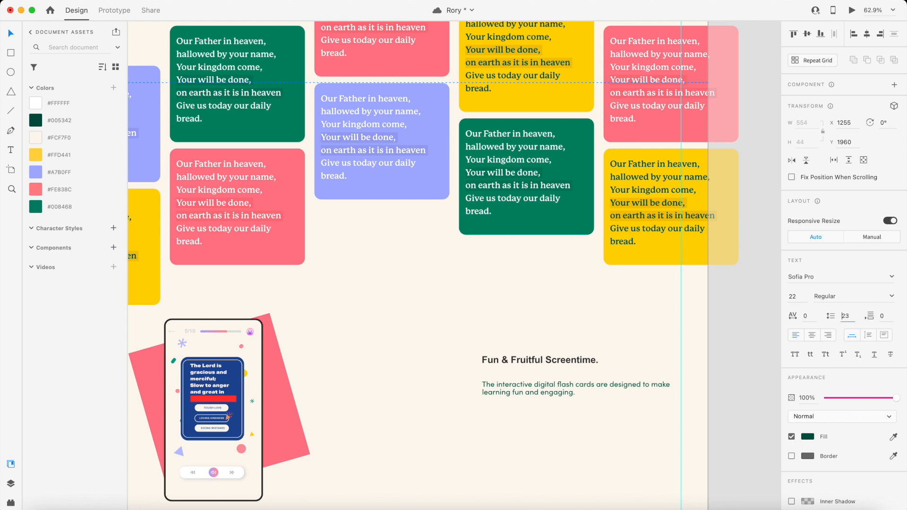
left_click(460, 371)
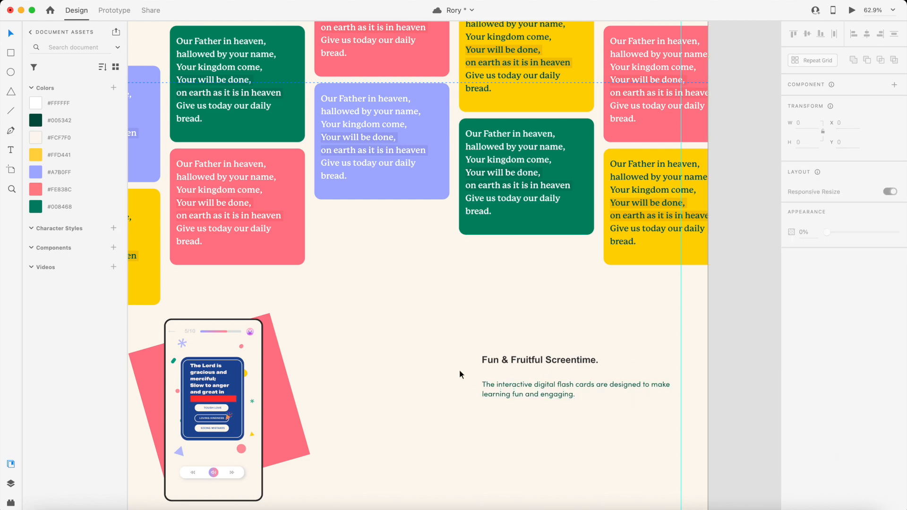
Apply the main headline's text style to the "Fun & Fruitful Screentime." heading
scroll(534, 410, "down", 4)
scroll(531, 378, "up", 1)
scroll(531, 379, "down", 1)
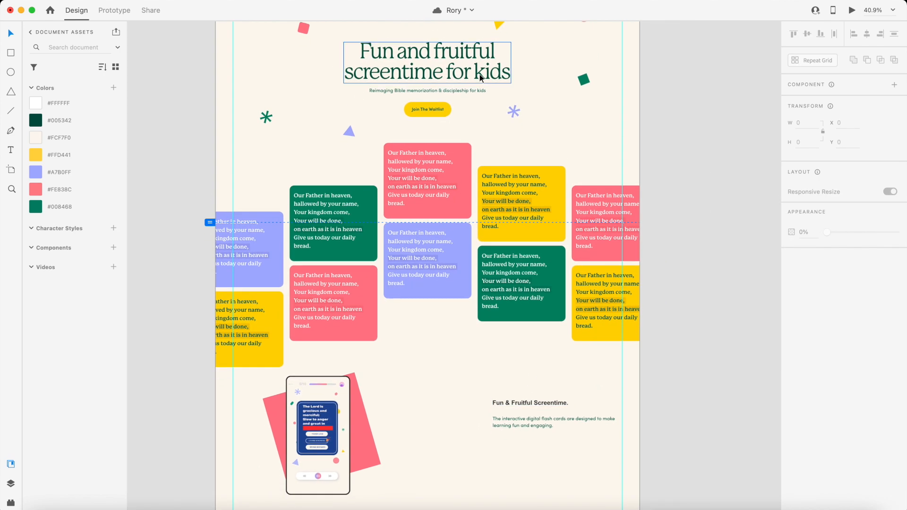
left_click(480, 75)
left_click(522, 401)
key("super+shift+v")
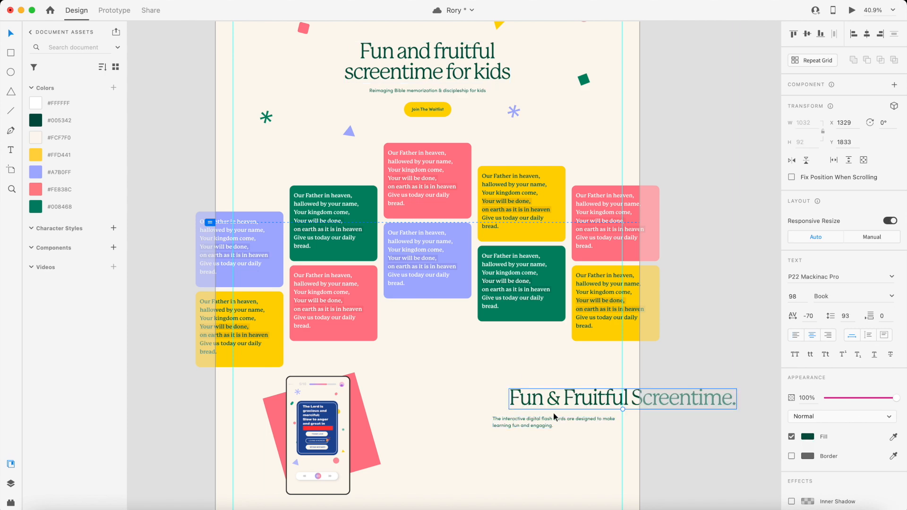
Scale the "Fun & Fruitful Screentime." heading down to about 46 and place it directly above its description, sharing the left edge
scroll(539, 409, "up", 3)
left_click_drag(664, 409, 664, 392)
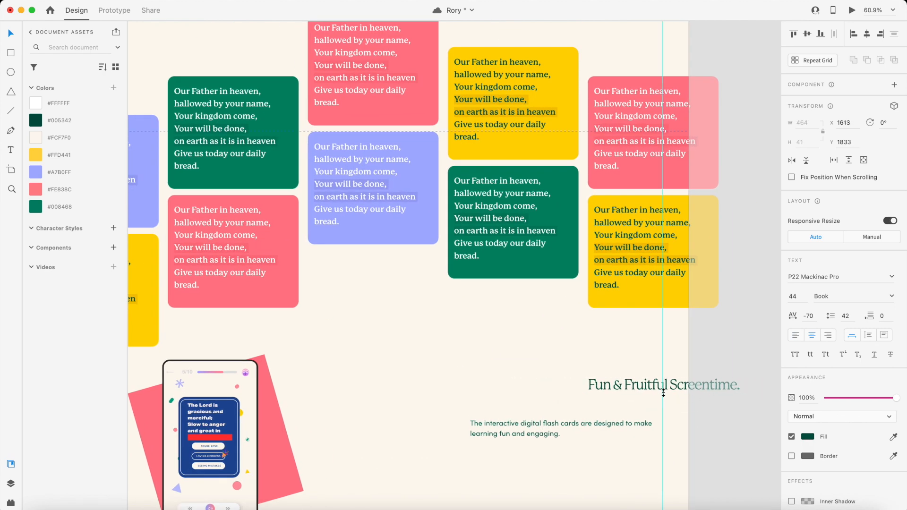
left_click_drag(597, 388, 559, 402)
left_click_drag(504, 406, 503, 405)
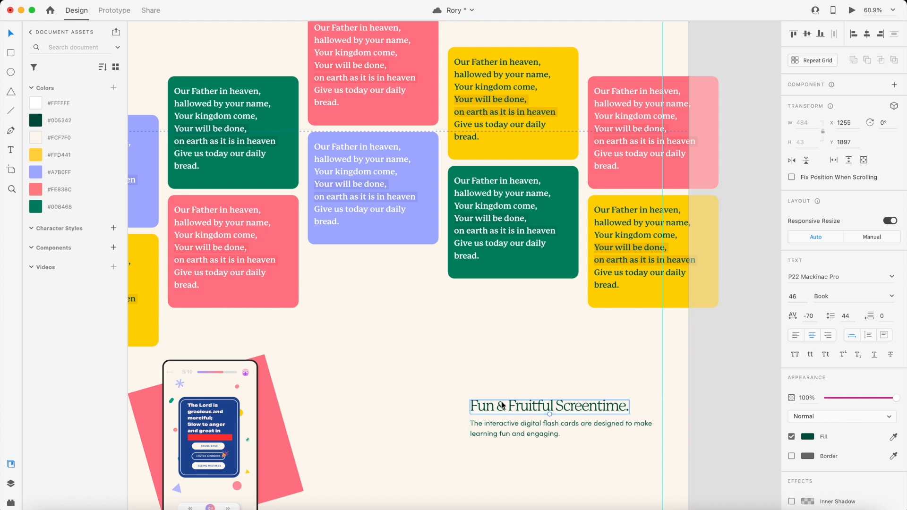
Left-align the section heading, set its font size to 52 and remove the full stop after "Screentime"
left_click(797, 335)
key("shift+Up")
key("shift+Up")
type("52")
key("Return")
key("Return")
key("Right")
key("BackSpace")
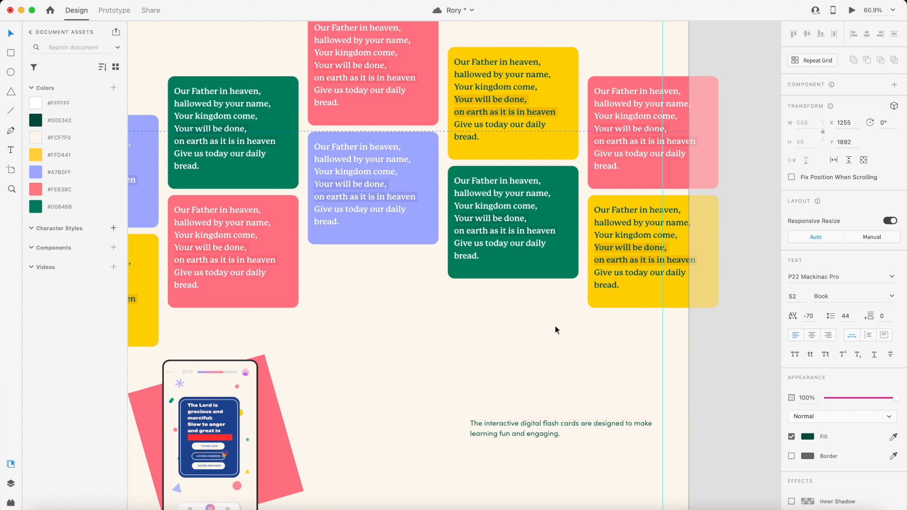
left_click(557, 362)
Turn on the layout grid for the "Current Design – 1" artboard
scroll(554, 358, "down", 5)
left_click(392, 103)
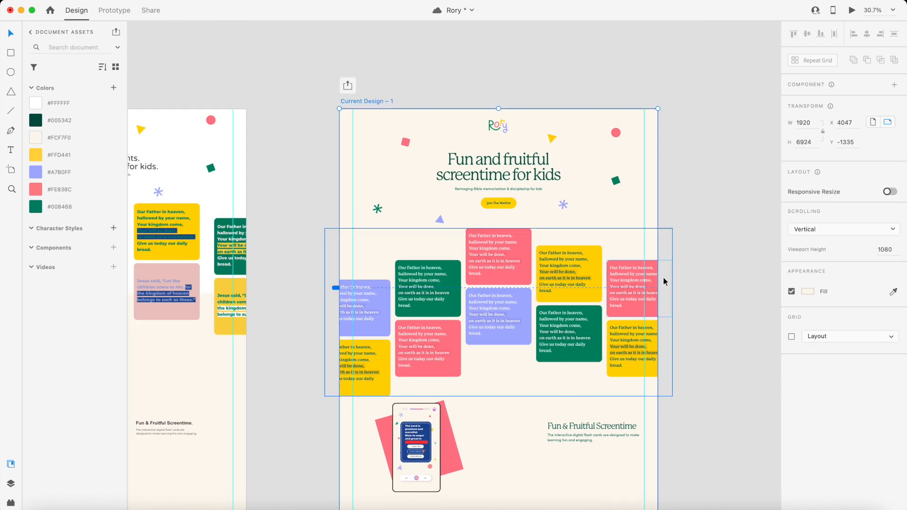
left_click(792, 337)
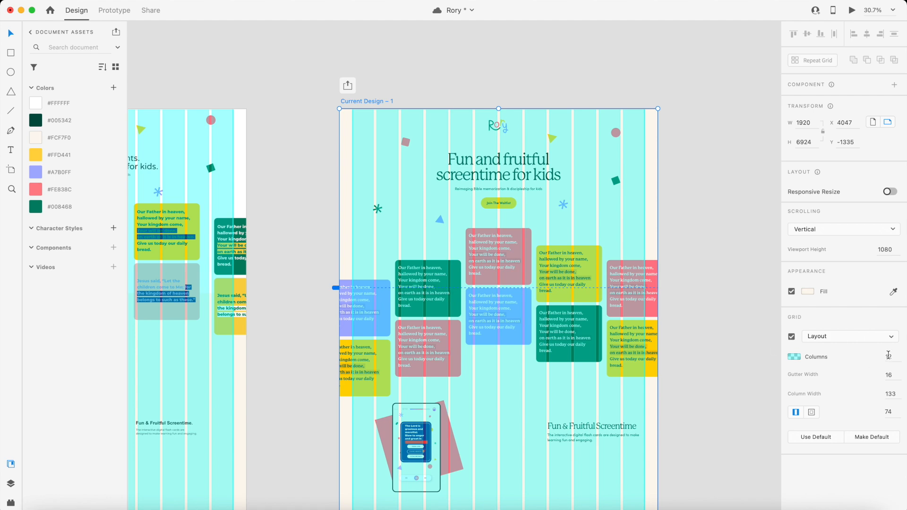
Move the "Fun & Fruitful Screentime" heading and its description together to the column edge at X 968
scroll(496, 401, "down", 5)
scroll(529, 321, "up", 2)
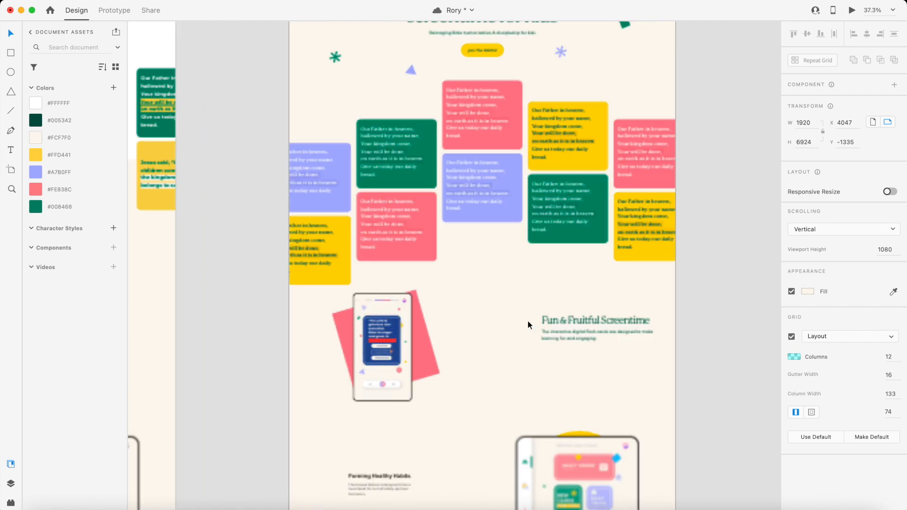
left_click(567, 320)
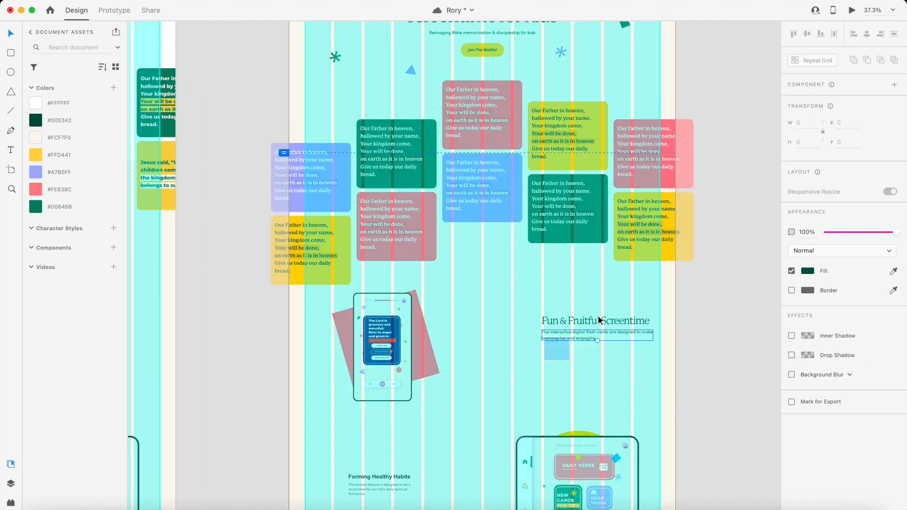
left_click_drag(570, 320, 515, 317)
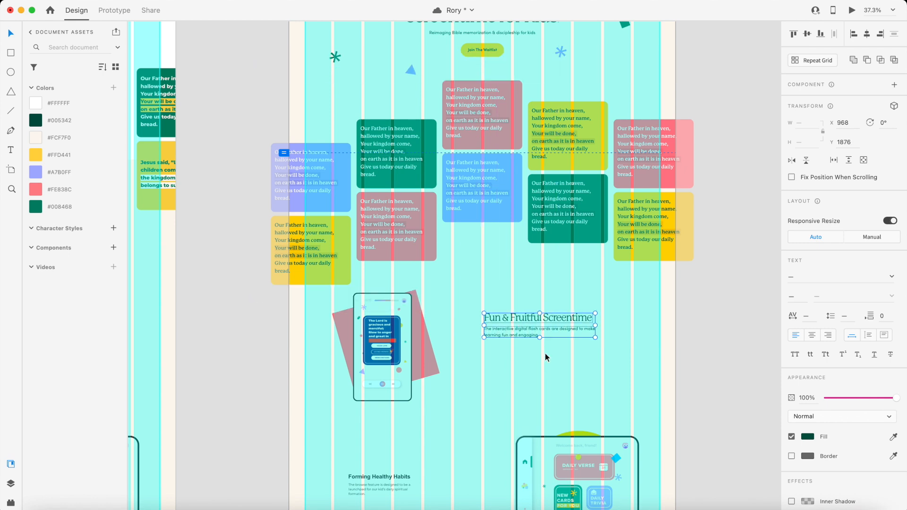
left_click(539, 359)
Enlarge the flash-card phone mockup together with its tilted pink square and position them at about X 125, Y 1778
scroll(390, 411, "up", 3)
scroll(391, 411, "up", 2)
scroll(391, 411, "down", 1)
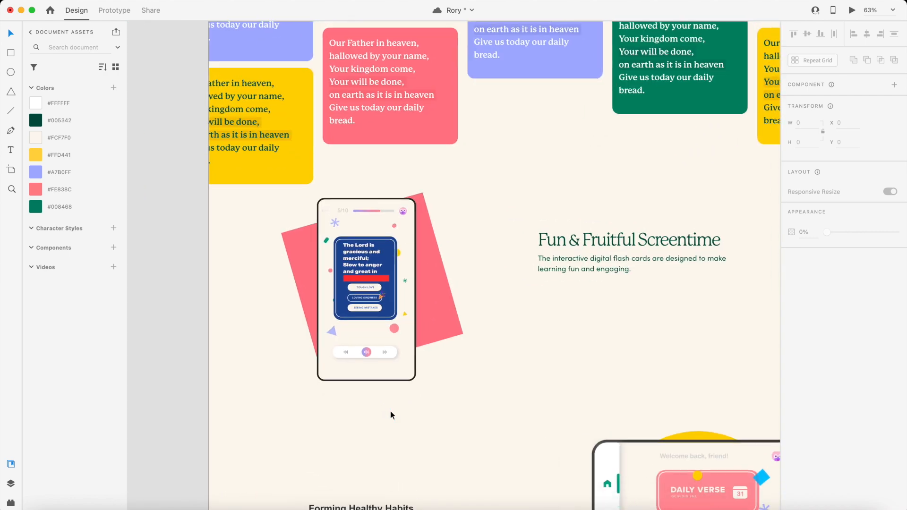
key("shift+super+apostrophe")
left_click(389, 319)
left_click(435, 313, "shift")
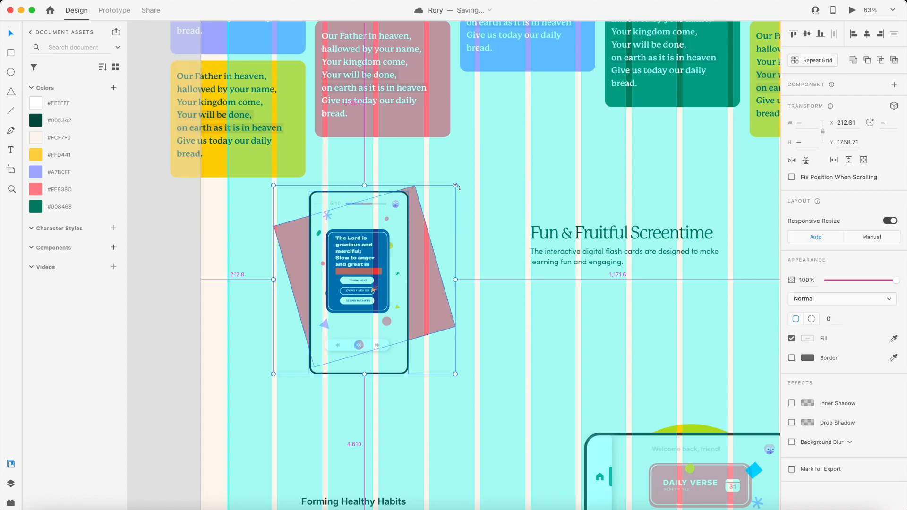
left_click_drag(455, 185, 494, 160)
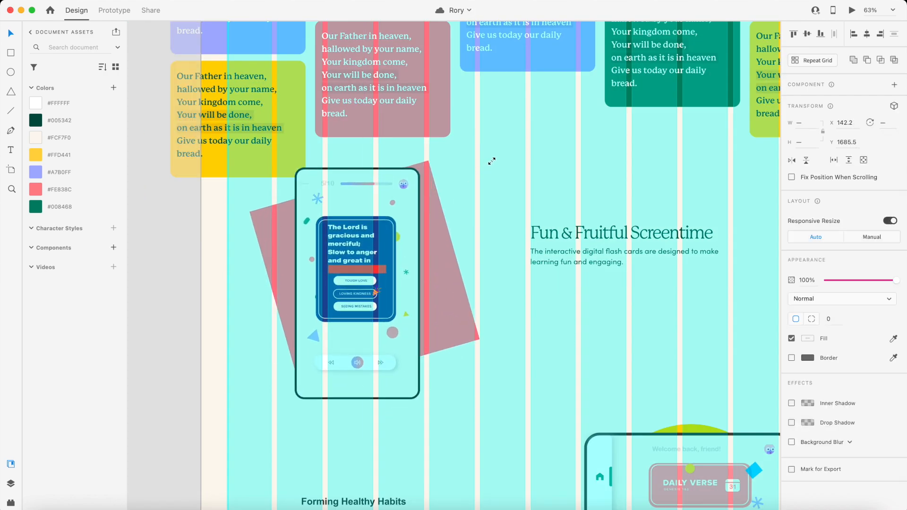
left_click_drag(349, 229, 339, 256)
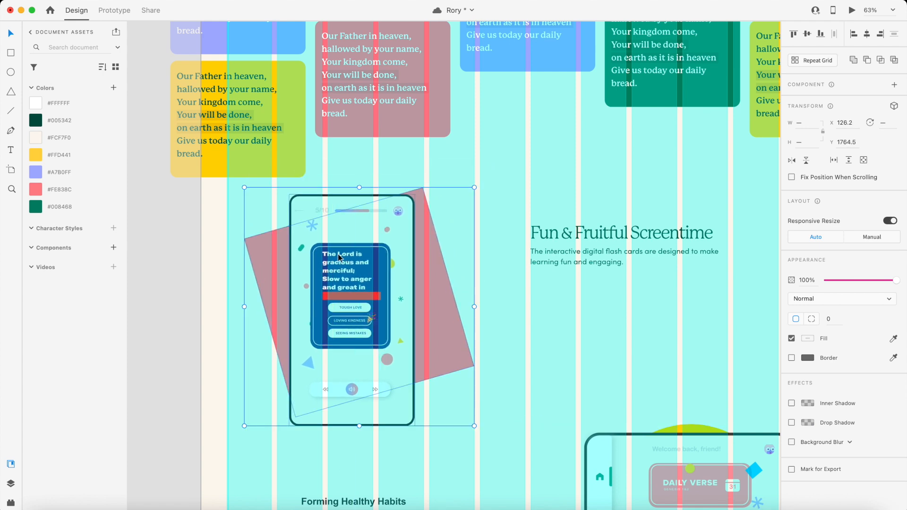
left_click(500, 275)
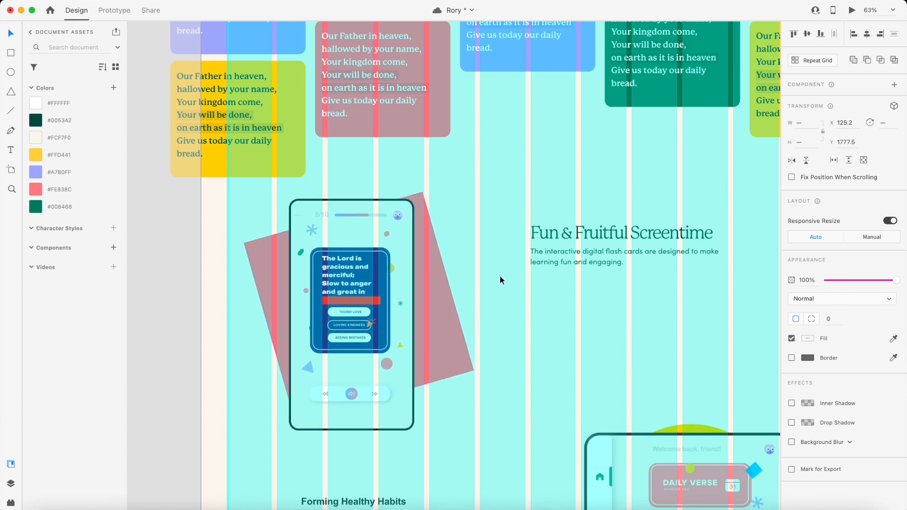
Round the corners of the pink square behind the phone to a radius of 130
left_click(451, 336)
type("20")
key("shift+Up")
key("shift+Up")
key("shift+Up")
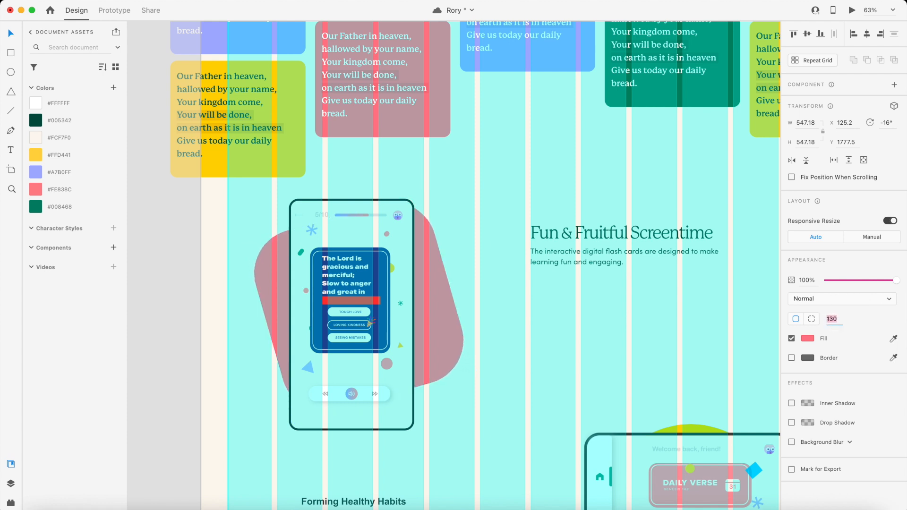
Shift the pink shape slightly left behind the phone and lower the flash-card description to 25 px below its heading
left_click_drag(452, 333, 446, 335)
left_click(508, 339)
left_click_drag(598, 253, 598, 256)
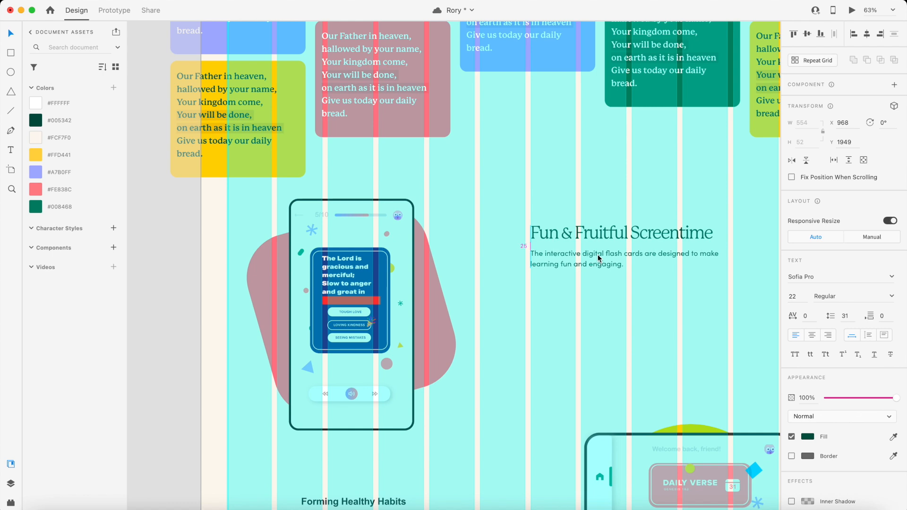
left_click(582, 303)
Place copies of the "Forming Healthy Habits" and "Bite Sized Biblical Content" headings below the flash-card description
scroll(582, 303, "down", 4)
scroll(582, 303, "down", 4)
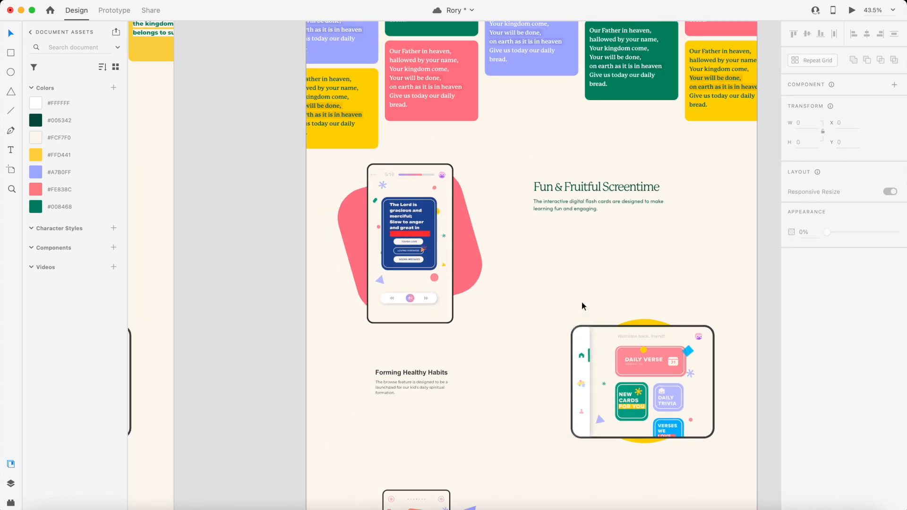
mouse_move(398, 355)
left_mouse_down()
mouse_move(590, 204)
mouse_move(563, 220)
left_mouse_up()
scroll(552, 234, "down", 5)
mouse_move(591, 403)
left_mouse_down()
mouse_move(574, 241)
mouse_move(528, 116)
left_mouse_up()
scroll(551, 103, "up", 5)
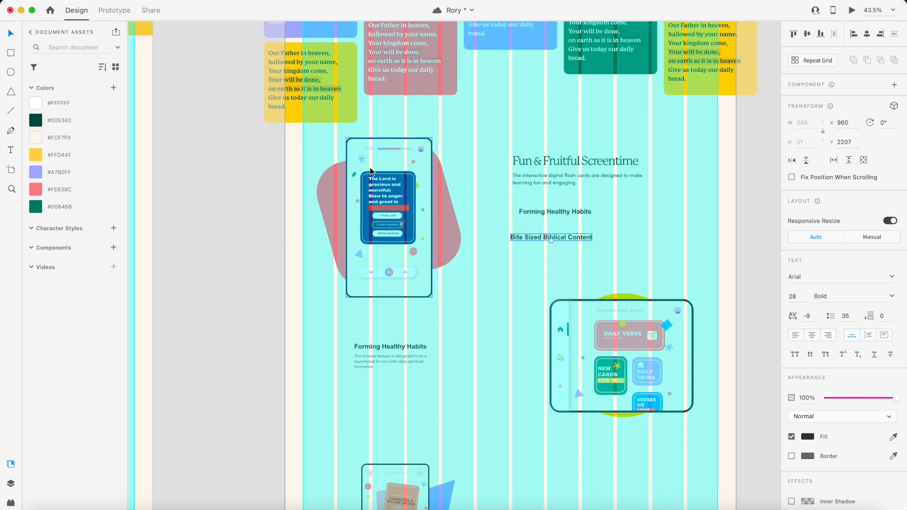
Apply the "Fun & Fruitful Screentime" heading's text style to the two copied headings beneath it
scroll(568, 144, "up", 5)
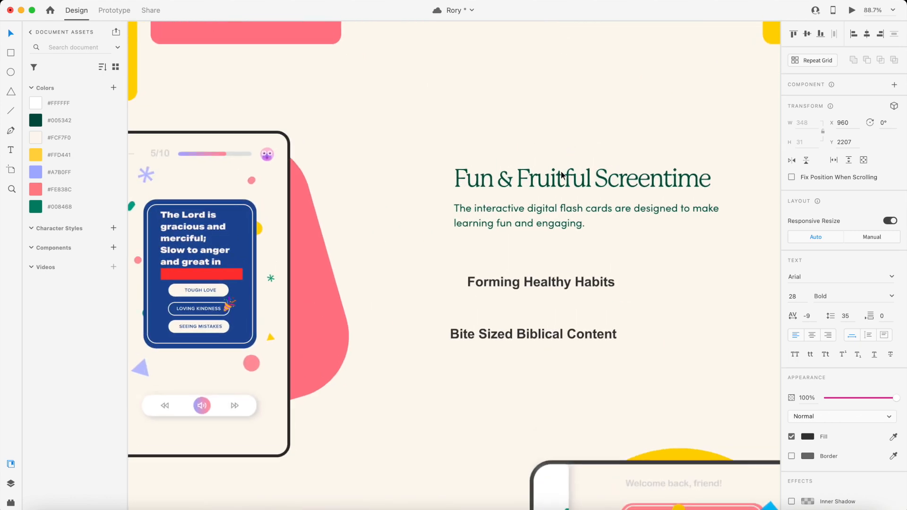
left_click(540, 280)
key("super+alt+v")
left_click(534, 335)
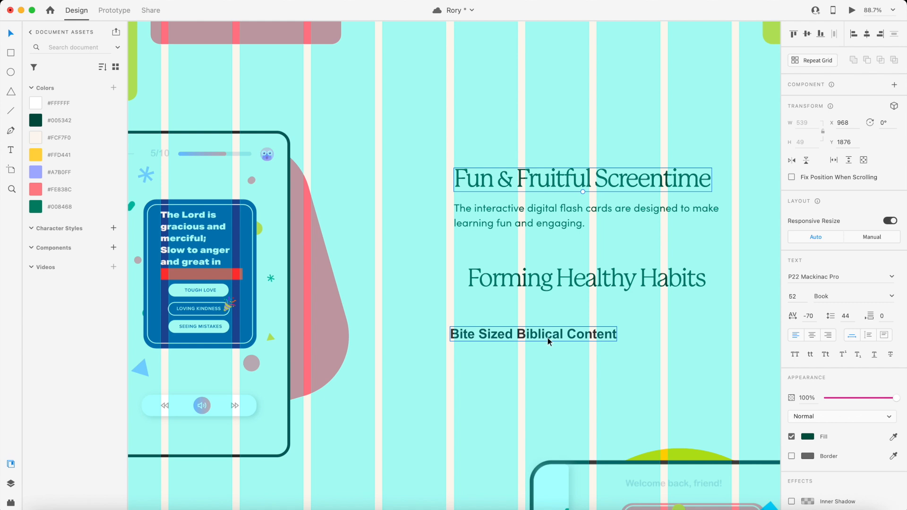
left_click(543, 286)
left_click(528, 335)
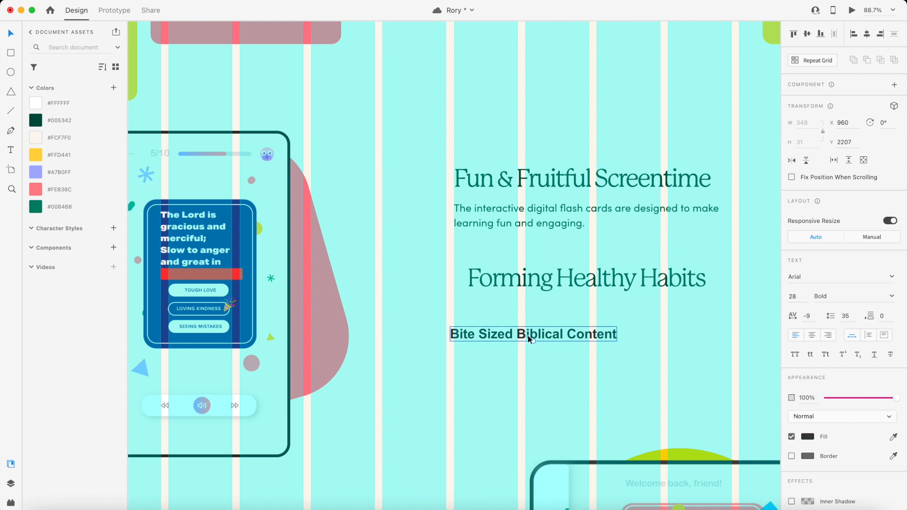
key("super+alt+v")
Align the two copied headings to the first heading's left edge at X 968
left_click(540, 277)
mouse_move(540, 276)
left_mouse_down()
mouse_move(525, 279)
mouse_move(535, 268)
left_mouse_up()
mouse_move(528, 323)
left_mouse_down()
mouse_move(534, 331)
mouse_move(531, 320)
left_mouse_up()
Reduce the opacity of the "Forming Healthy Habits" and "Bite Sized Biblical Content" headings so they appear faded
left_click(586, 269, "shift")
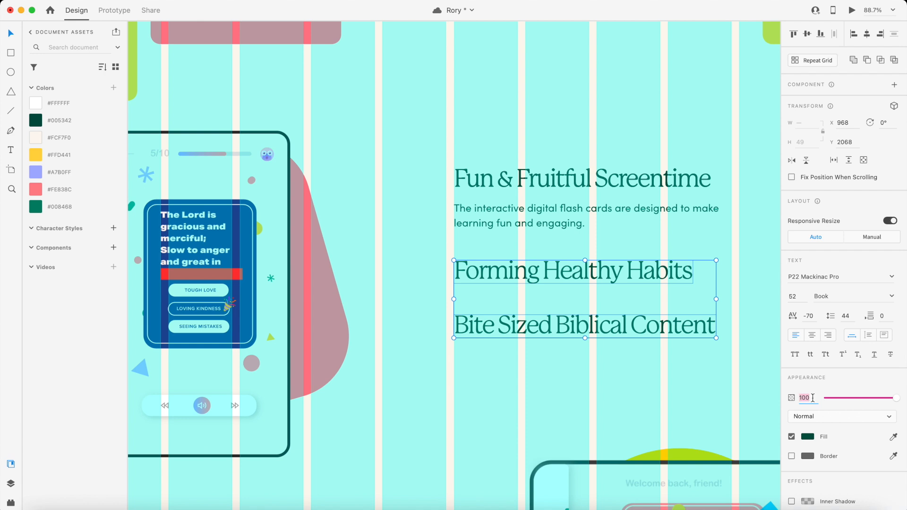
key("Return")
left_click(490, 391)
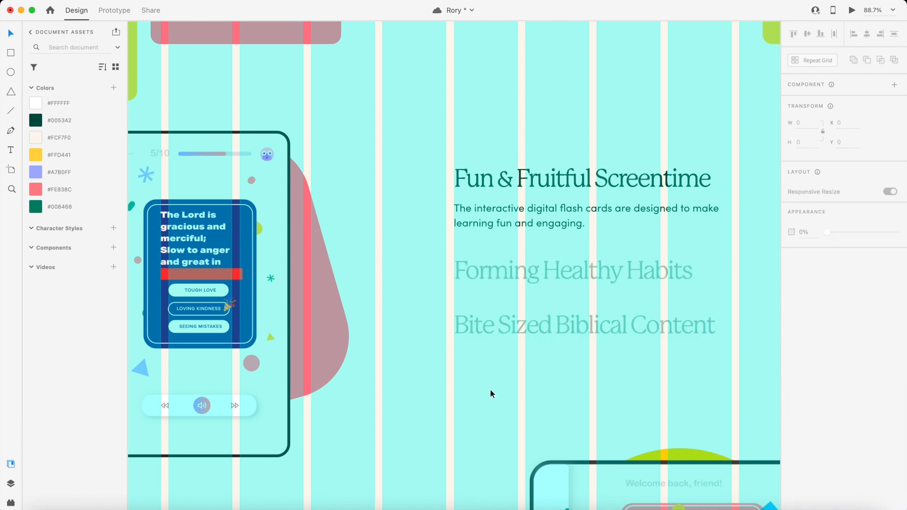
Draw a triangle about 45 by 39 before the first heading, rotated 90° to point at it, filled #A7B0FF with no border
scroll(472, 373, "right", 1)
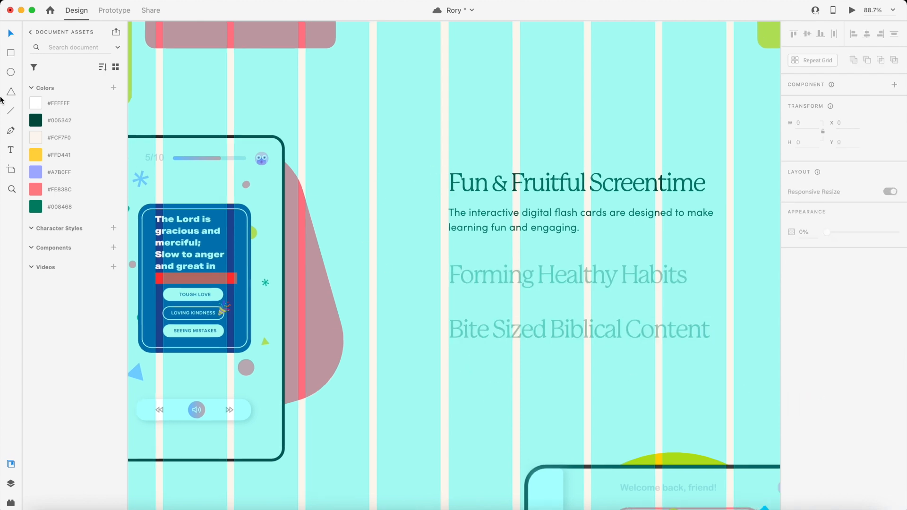
left_click_drag(392, 177, 396, 180)
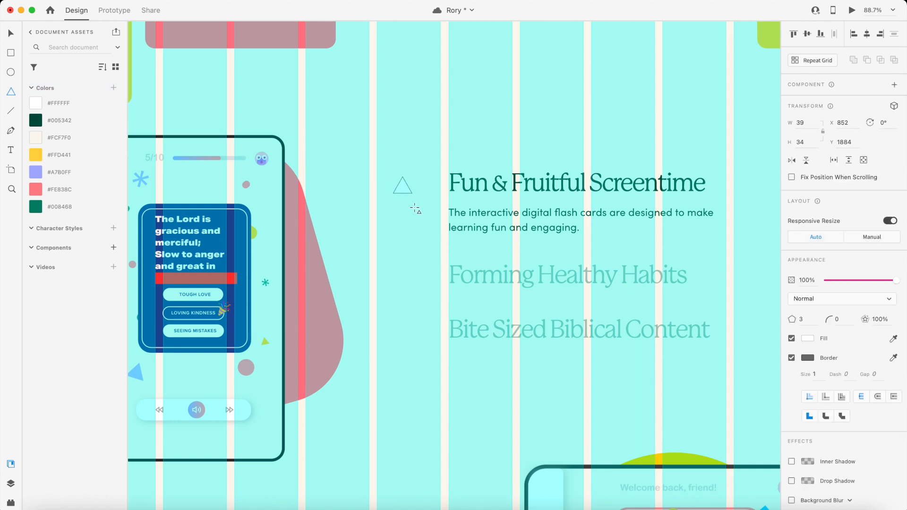
left_click_drag(417, 174, 429, 210)
left_click(51, 172)
left_click(793, 358)
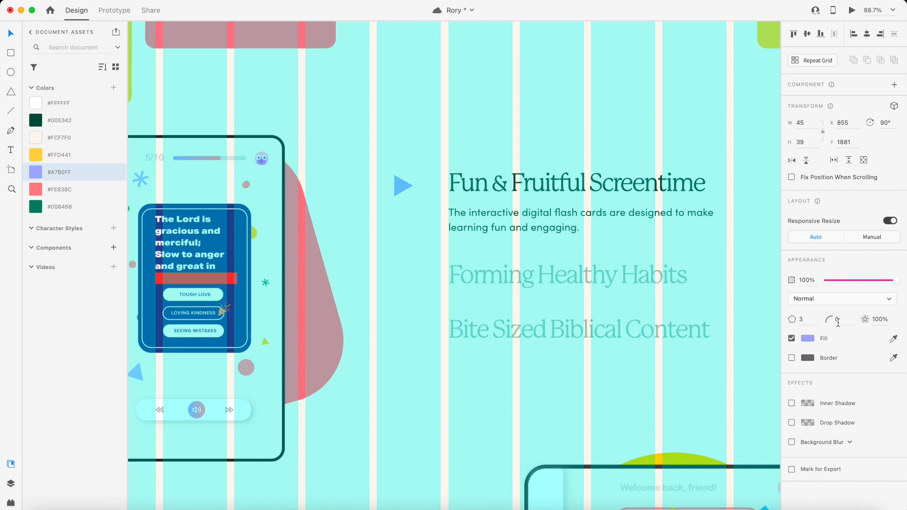
Round the purple triangle's corners to 7, size it to 55 by 47, and place it just before the "Fun & Fruitful Screentime" heading
type("10")
key("Return")
left_click_drag(401, 189, 413, 185)
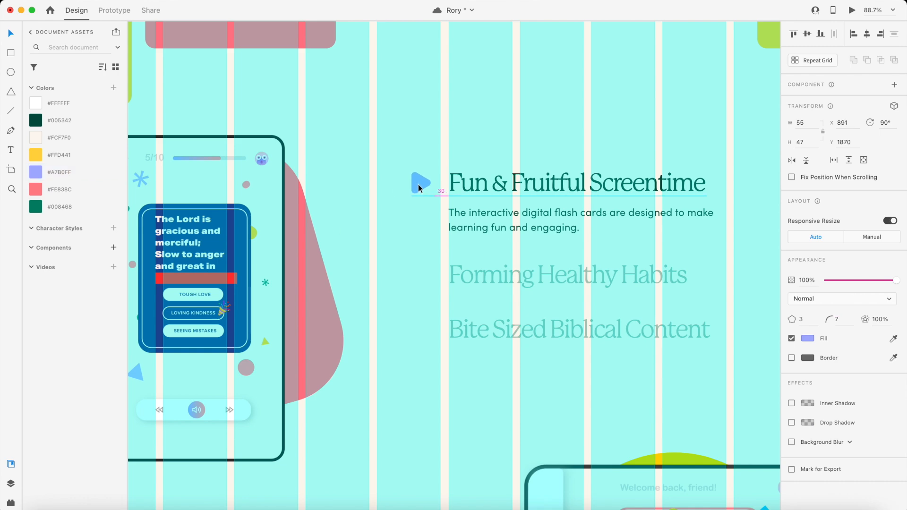
left_click(481, 123)
Move the triangle, three headings and description down together so they sit level with the middle of the phone mockup
scroll(481, 124, "down", 5)
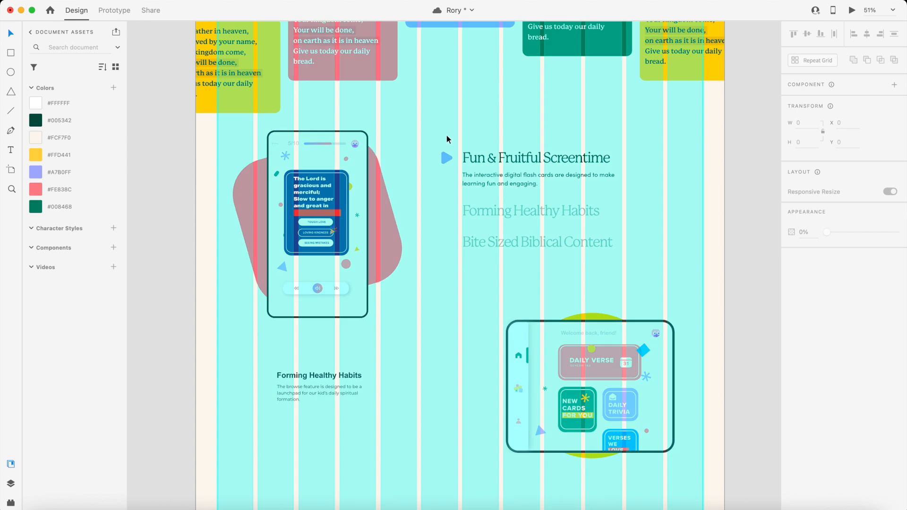
left_click_drag(438, 132, 539, 245)
left_click_drag(529, 211, 531, 231)
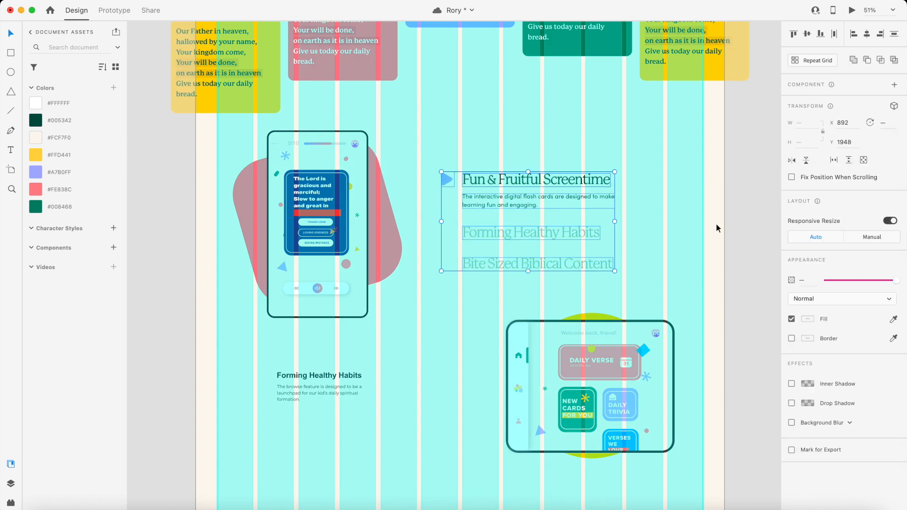
left_click(429, 408)
Delete the old "Forming Healthy Habits" and "Bite Sized Biblical Content" rows together with their device mockups
scroll(419, 408, "down", 4)
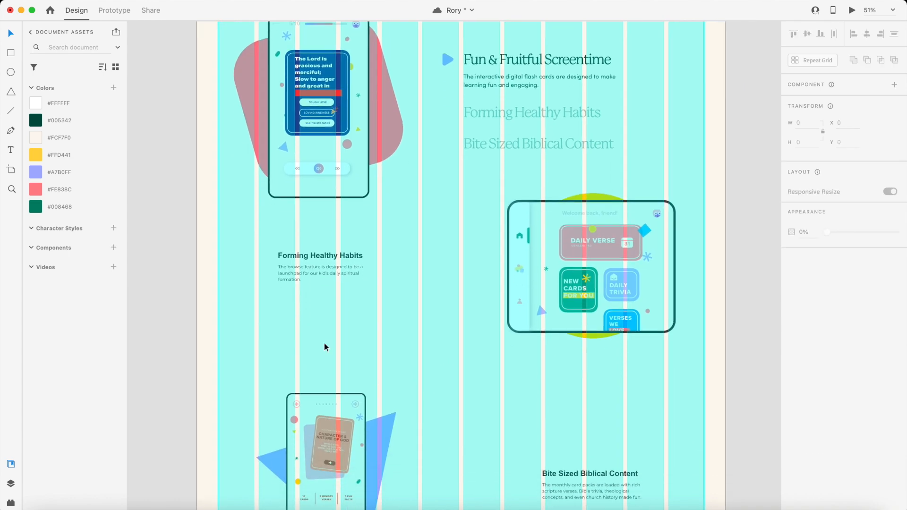
scroll(324, 343, "down", 5)
left_click_drag(277, 280, 515, 461)
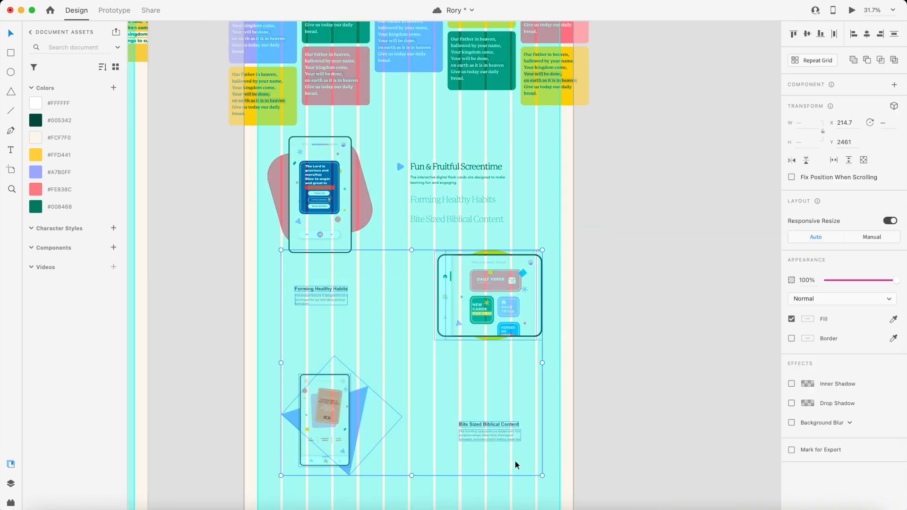
key("Delete")
Shift the whole feature block, phone mockup and heading list, slightly down from the prayer cards
scroll(415, 324, "up", 1)
left_click_drag(265, 313, 530, 162)
left_click_drag(475, 183, 476, 188)
left_click(664, 191)
Shrink the triangle marker around its centre to 43 by 37 and set its corner radius to 6
scroll(443, 175, "up", 8)
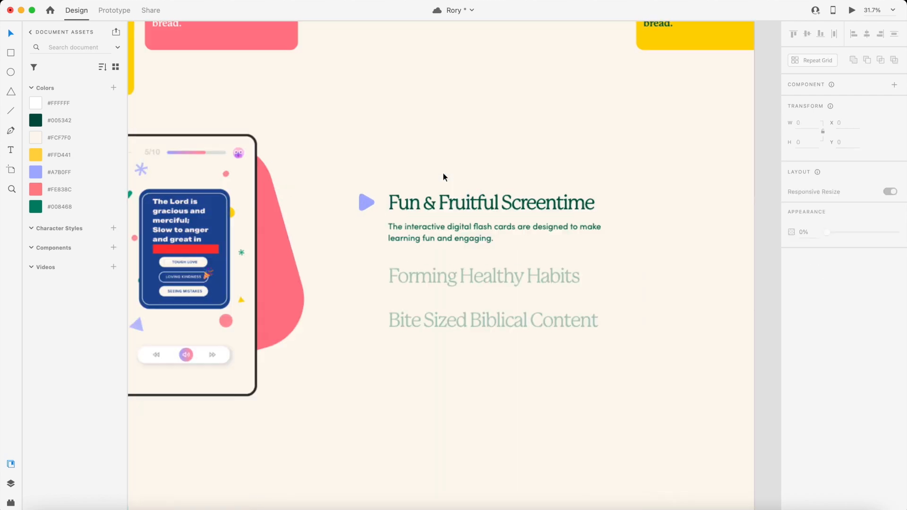
left_click(331, 214)
scroll(331, 213, "up", 4)
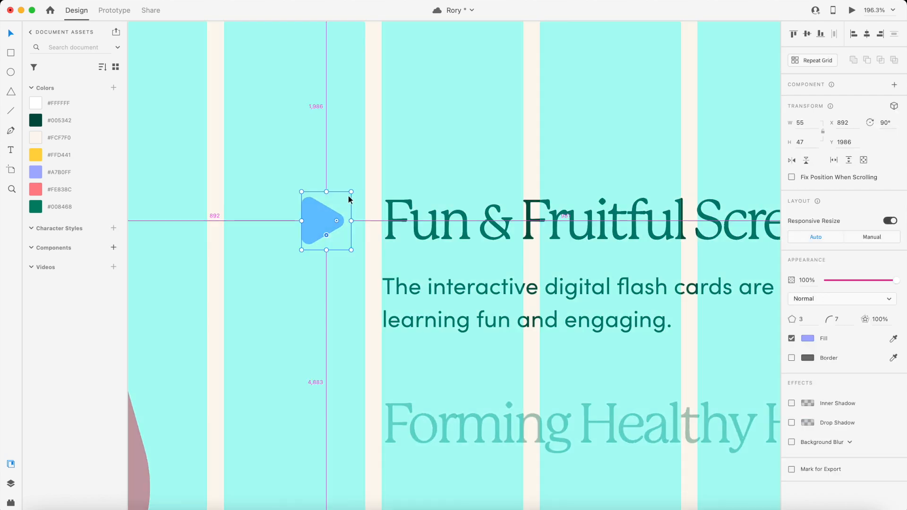
left_click_drag(350, 195, 346, 198)
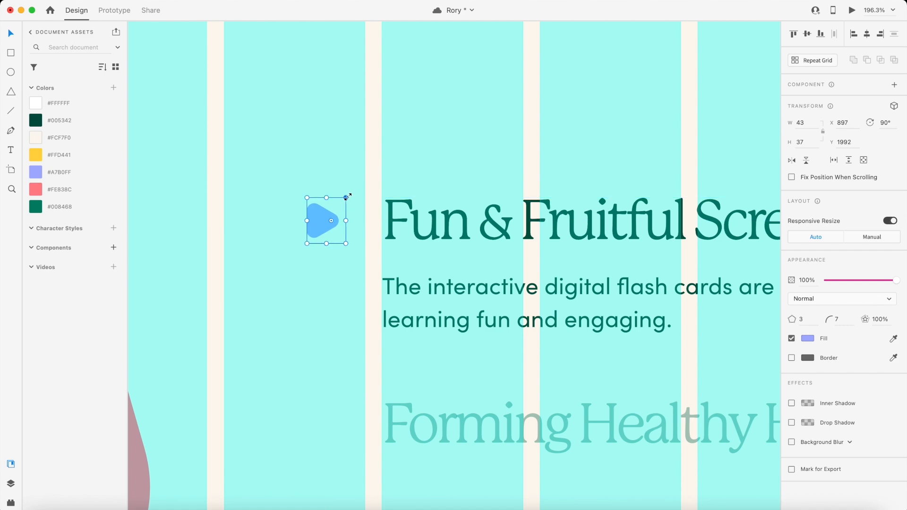
left_click(837, 320)
type("6")
left_click(403, 163)
scroll(403, 162, "down", 6)
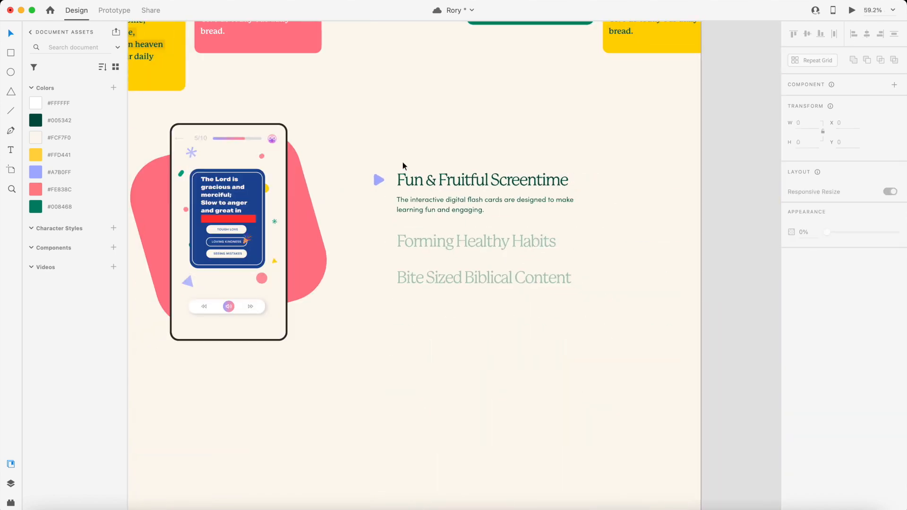
Examine the page with and without the layout grid, from the prayer cards to the Family Benefits and FAQ sections
scroll(402, 222, "down", 2)
scroll(401, 222, "down", 5)
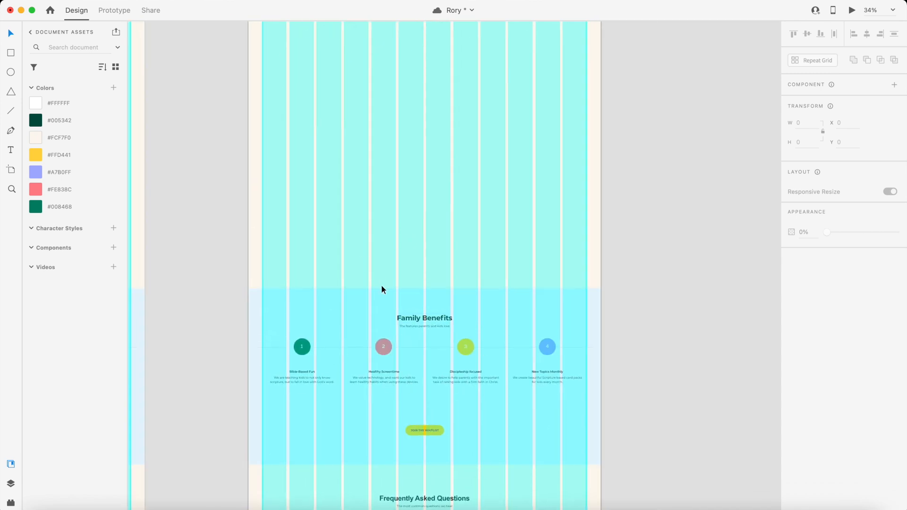
scroll(355, 279, "left", 2)
scroll(301, 276, "up", 3)
scroll(303, 279, "up", 5)
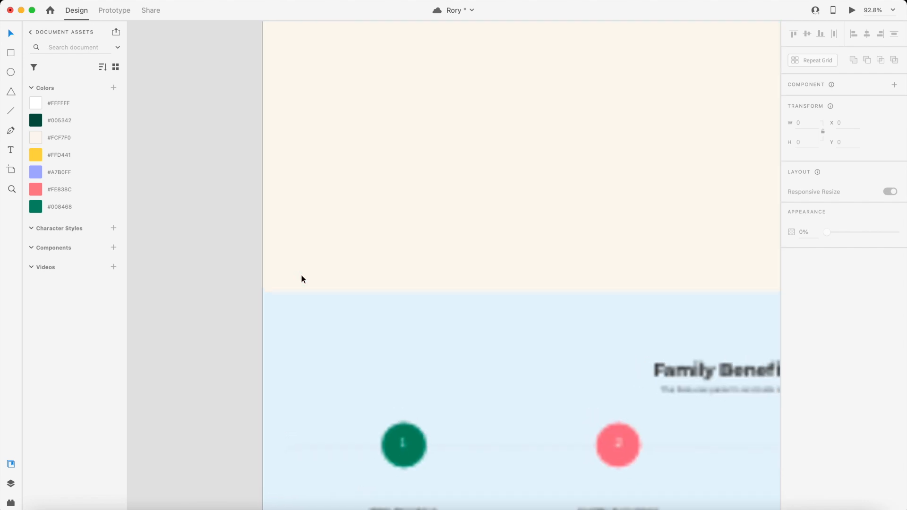
scroll(325, 261, "down", 5)
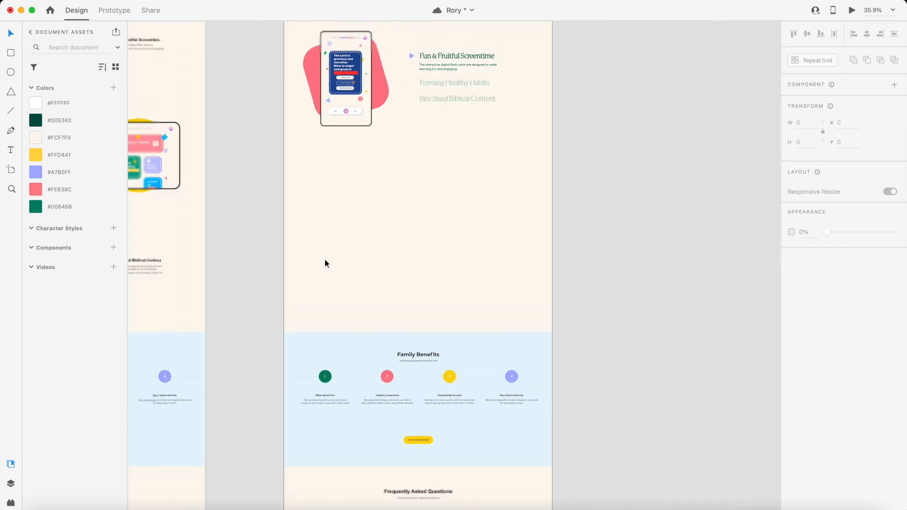
key("super+shift+apostrophe")
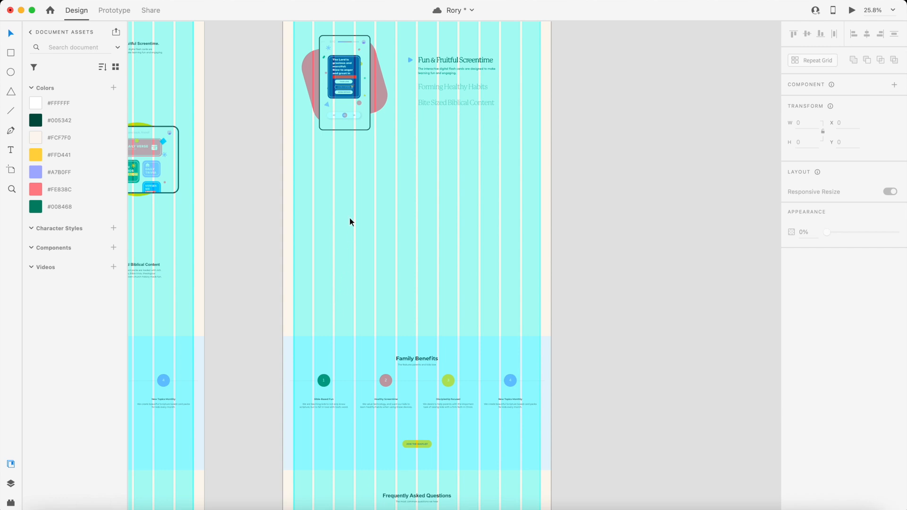
scroll(457, 182, "up", 3)
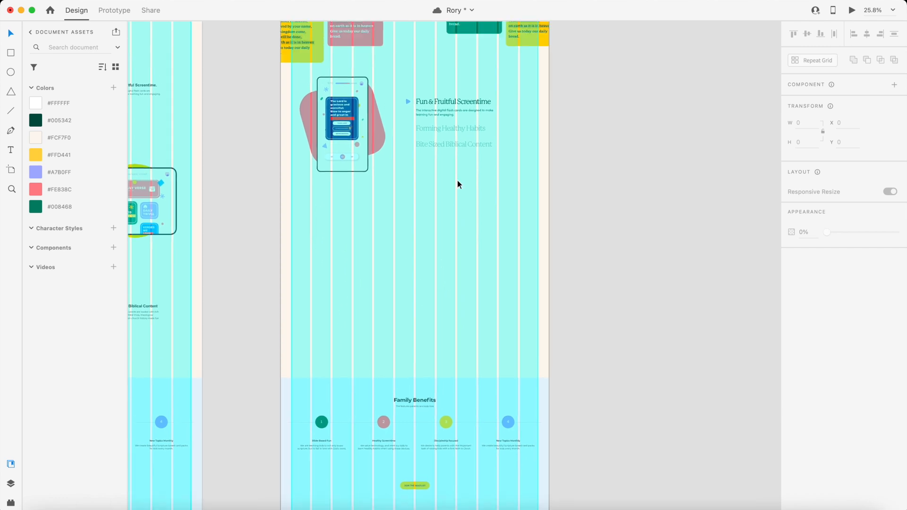
scroll(413, 250, "up", 2)
scroll(413, 248, "down", 3)
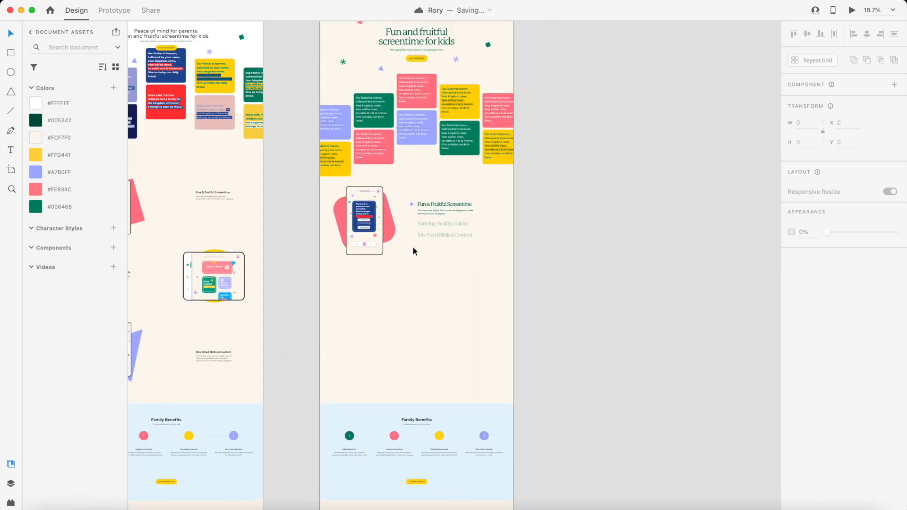
scroll(406, 91, "up", 2)
scroll(408, 314, "up", 3)
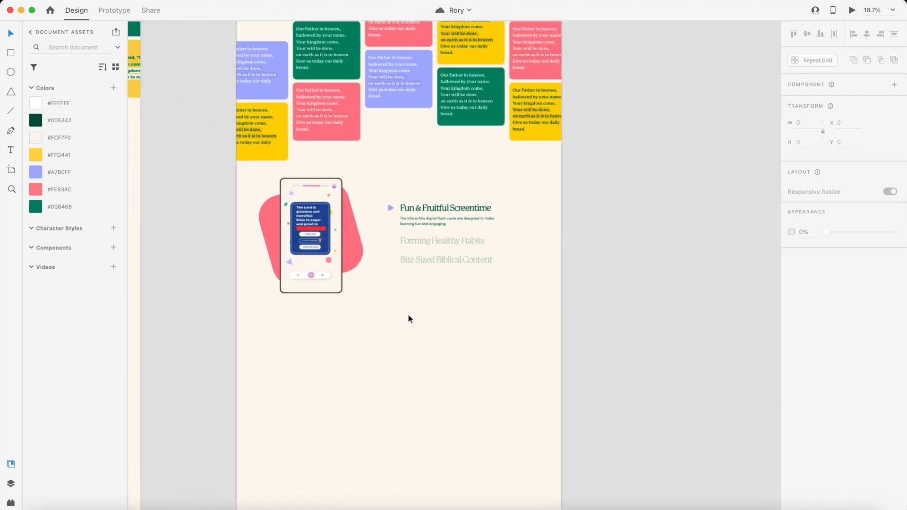
scroll(412, 293, "down", 4)
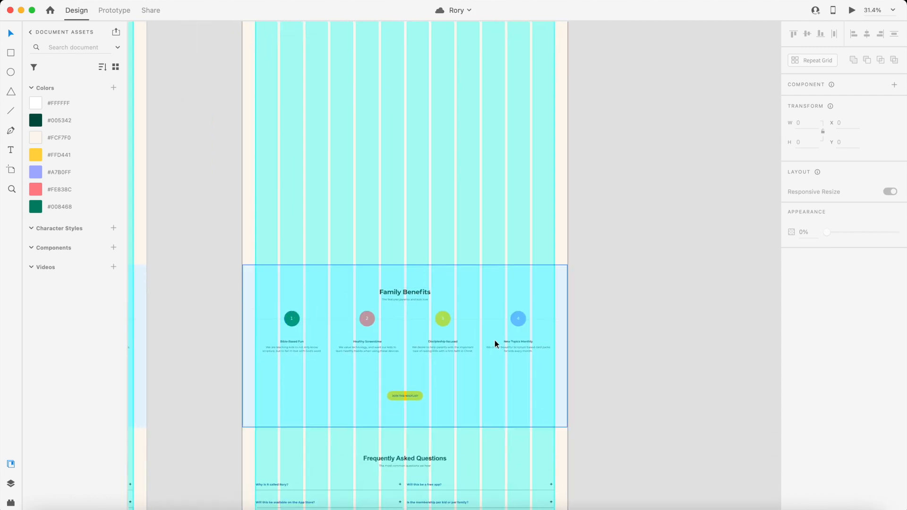
scroll(423, 386, "up", 1)
scroll(469, 326, "down", 2)
scroll(432, 291, "up", 1)
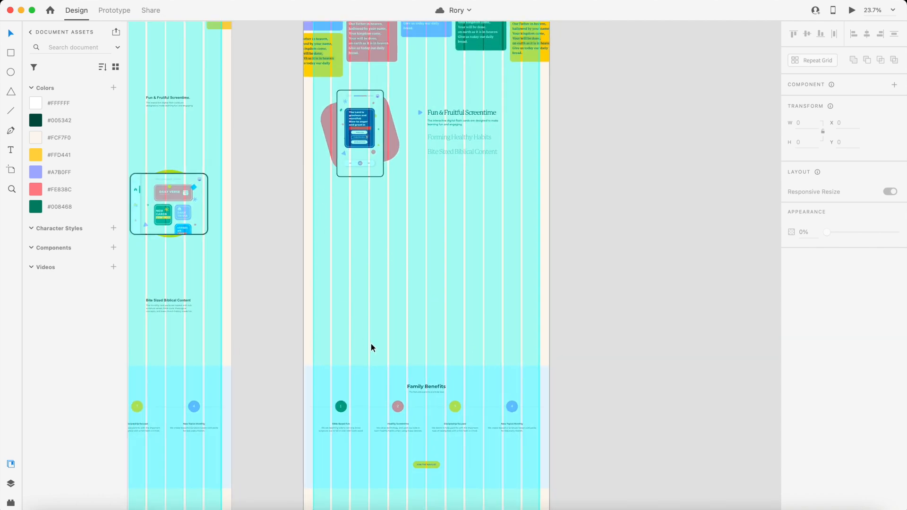
Draw a closed Pen shape with a wavy upper edge below the phone mockup, extending past both artboard sides to the Family Benefits section
key("p")
left_click(280, 178)
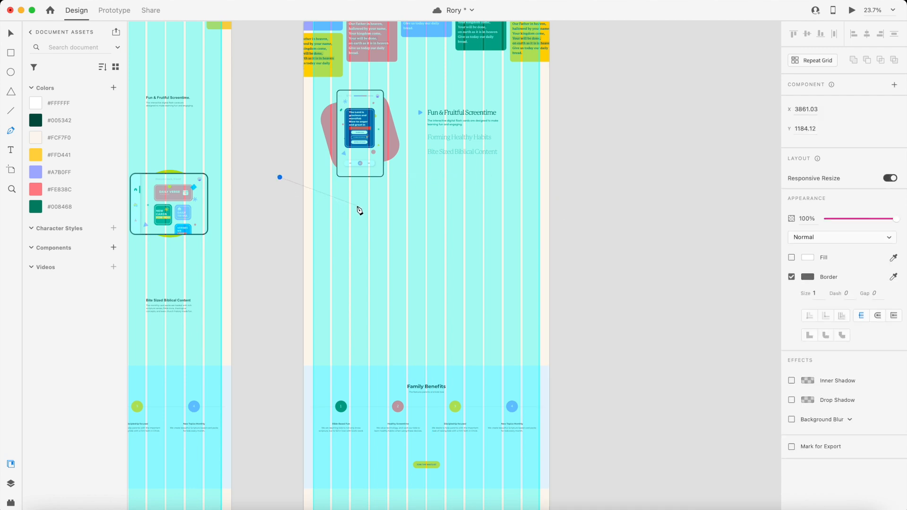
left_click_drag(385, 211, 402, 203)
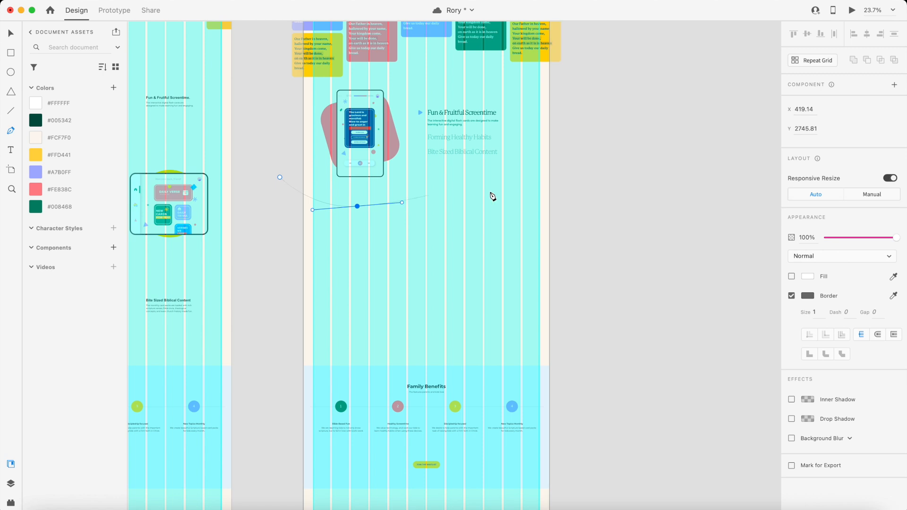
left_click_drag(561, 194, 642, 244)
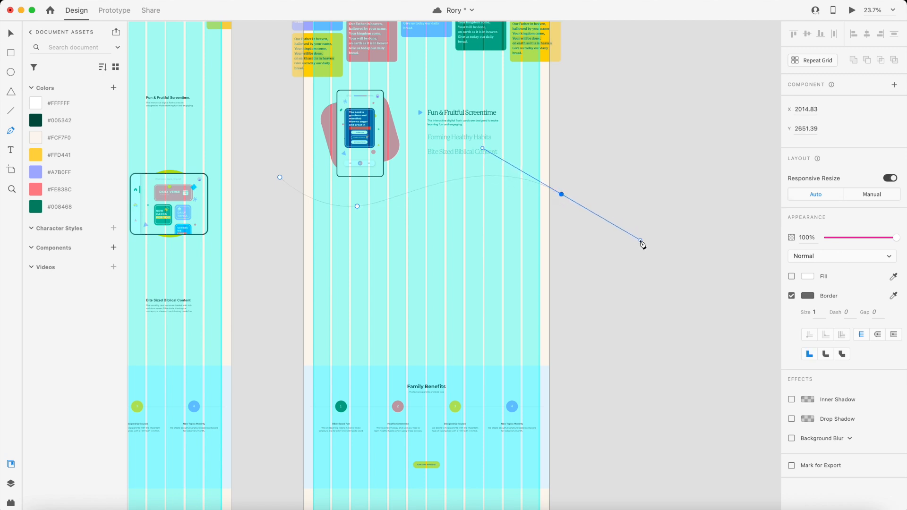
left_click(610, 373)
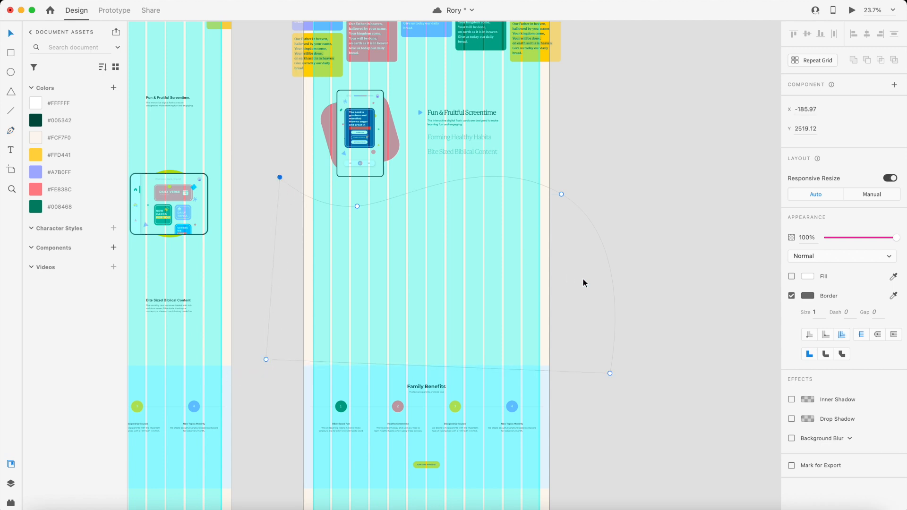
Remove the wavy shape's border and give it a white fill
left_click(792, 296)
left_click(792, 277)
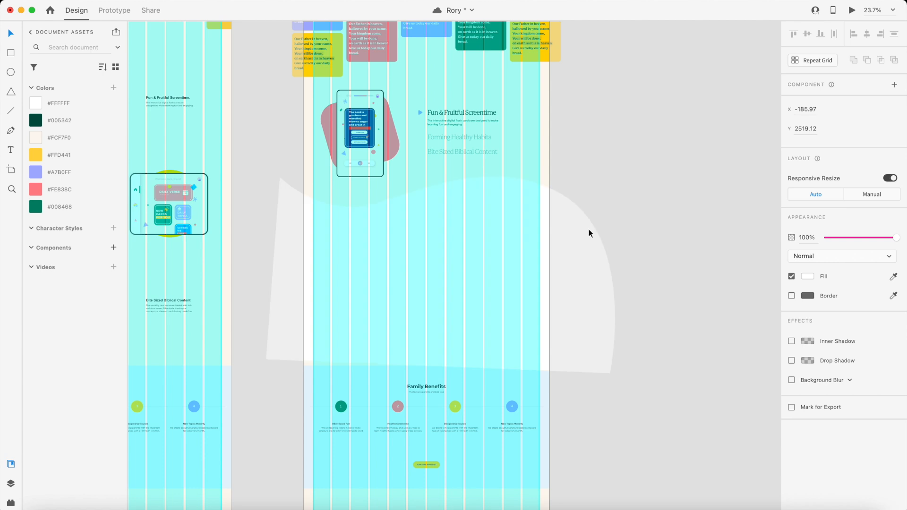
left_click(653, 242)
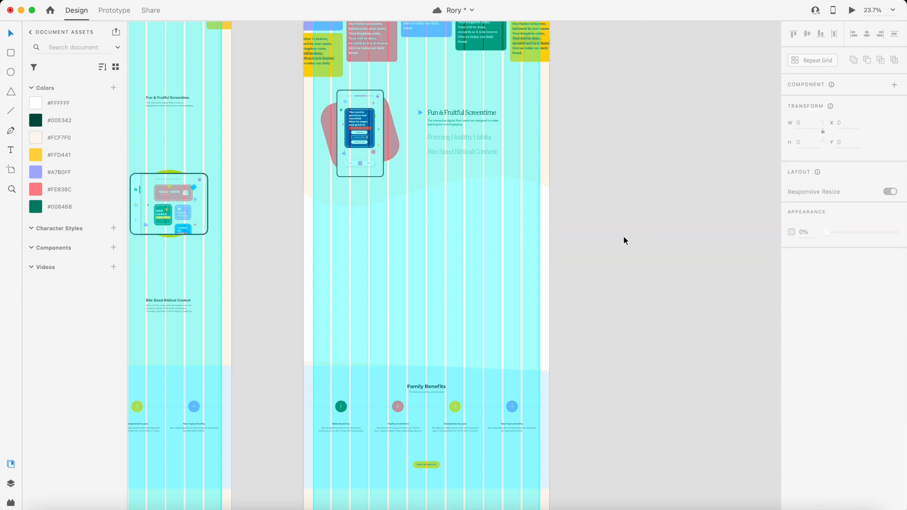
Adjust the wavy shape's upper anchor points and handles to make a smoother, shallower wave beneath the feature block
scroll(465, 218, "up", 5)
left_click(465, 216)
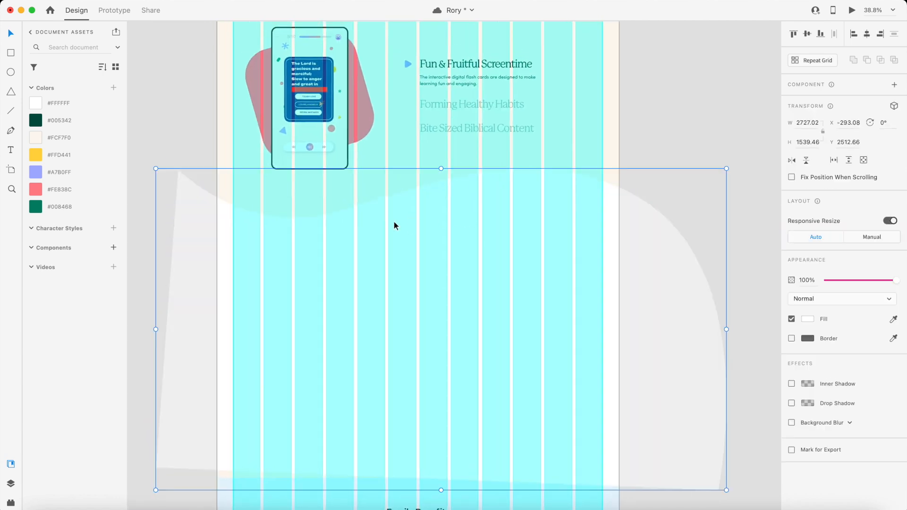
double_click(339, 223)
left_click(305, 217)
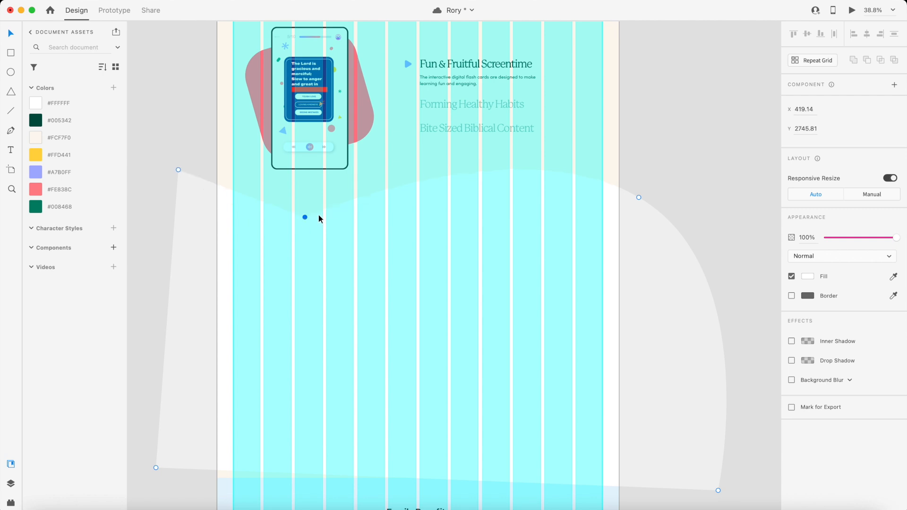
left_click_drag(305, 217, 338, 204)
left_click_drag(638, 198, 522, 141)
left_click(694, 152)
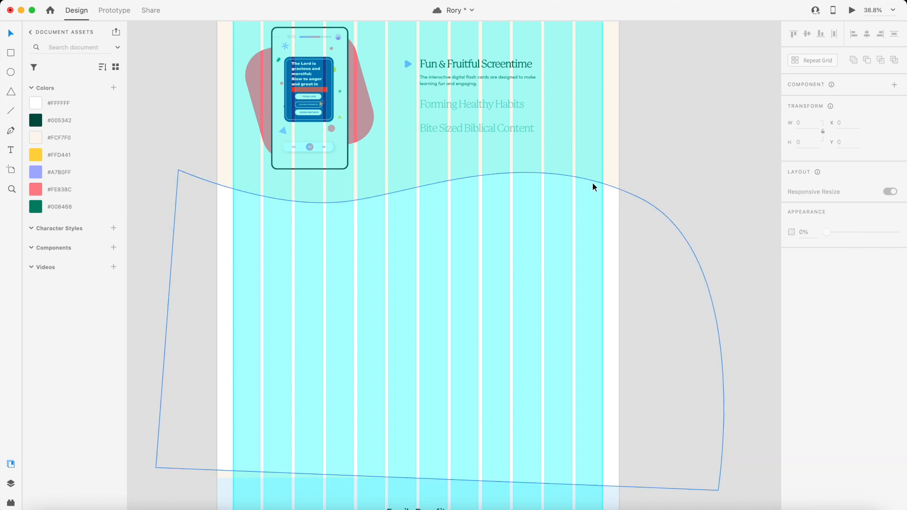
Duplicate the "Family Benefits" heading and its subtitle onto the white shape, just below the wave
scroll(701, 177, "down", 3)
scroll(469, 356, "up", 1)
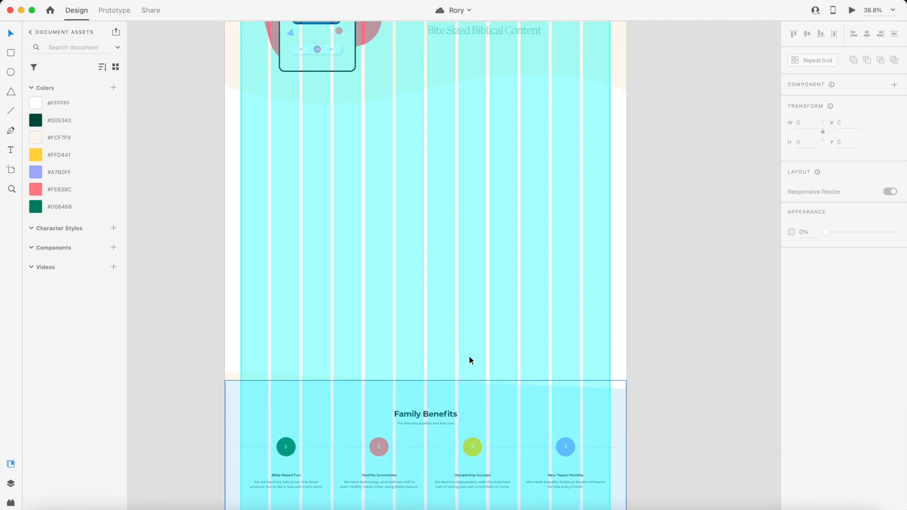
left_click(439, 414)
left_click(432, 424, "shift")
left_click_drag(432, 424, 435, 138)
scroll(436, 137, "up", 2)
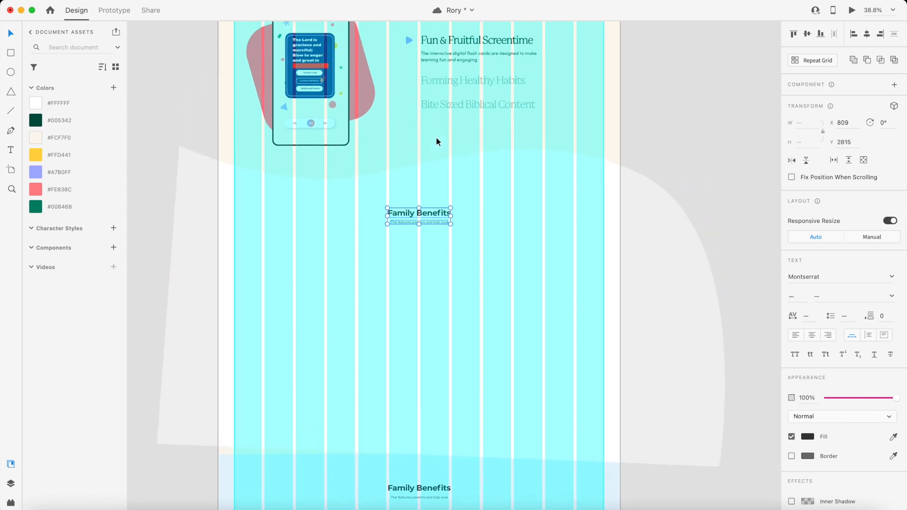
Give the copied "Family Benefits" heading the feature headings' text style at size 82 and centre it on the page
scroll(436, 138, "up", 3)
left_click(447, 171)
left_click(422, 346)
key("super+alt+v")
type("82")
key("Return")
scroll(470, 356, "up", 5)
left_click_drag(439, 330, 404, 323)
scroll(404, 317, "down", 5)
Apply the feature description's Sofia Pro style to the Family Benefits subtitle, centre-align its text, and place it centred beneath the heading
left_click(447, 225)
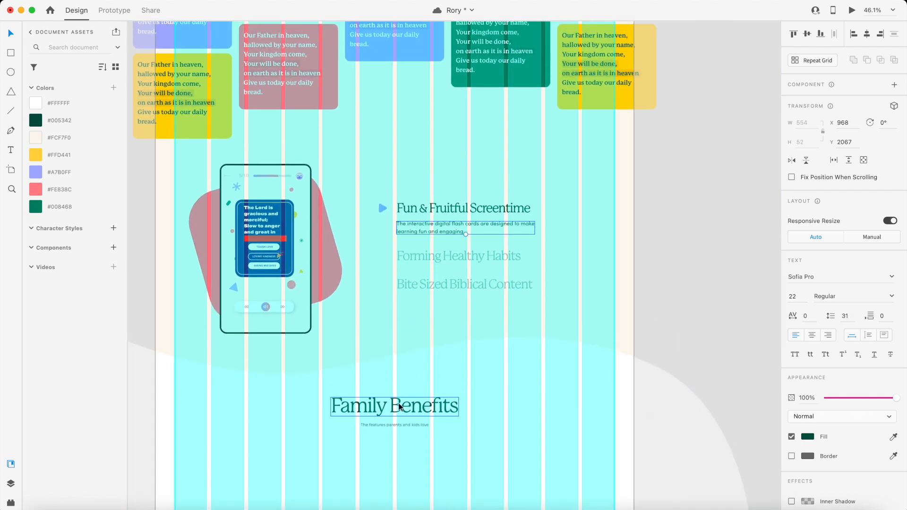
left_click(387, 425)
left_click(812, 335)
scroll(418, 432, "up", 5)
left_click_drag(445, 355, 429, 362)
left_click(445, 164)
Delete the light blue background behind the old Family Benefits section
scroll(445, 165, "down", 1)
scroll(445, 166, "down", 4)
scroll(443, 164, "down", 5)
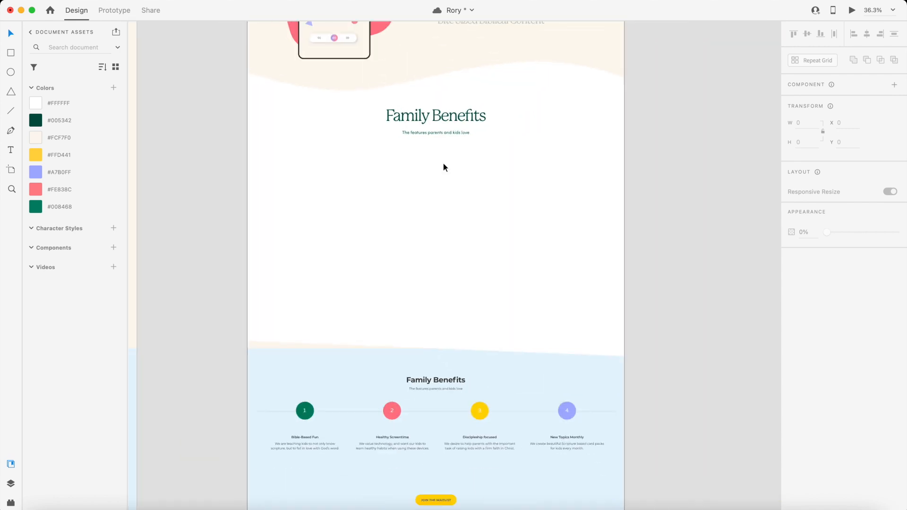
key("super+shift+apostrophe")
left_click(248, 423)
key("Delete")
Move the four numbered benefits with their connecting line and text up beneath the restyled Family Benefits subtitle
left_click_drag(218, 403, 549, 217)
scroll(406, 177, "up", 3)
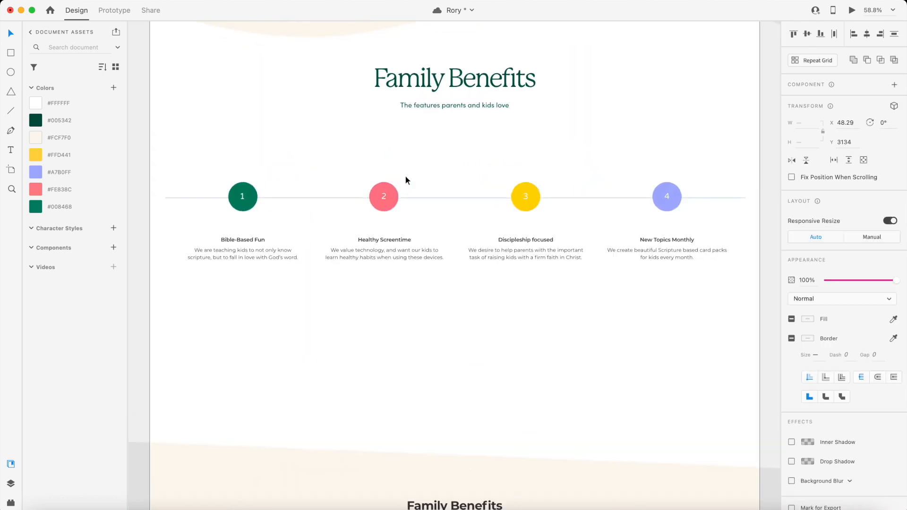
left_click_drag(402, 240, 398, 189)
left_click(364, 355)
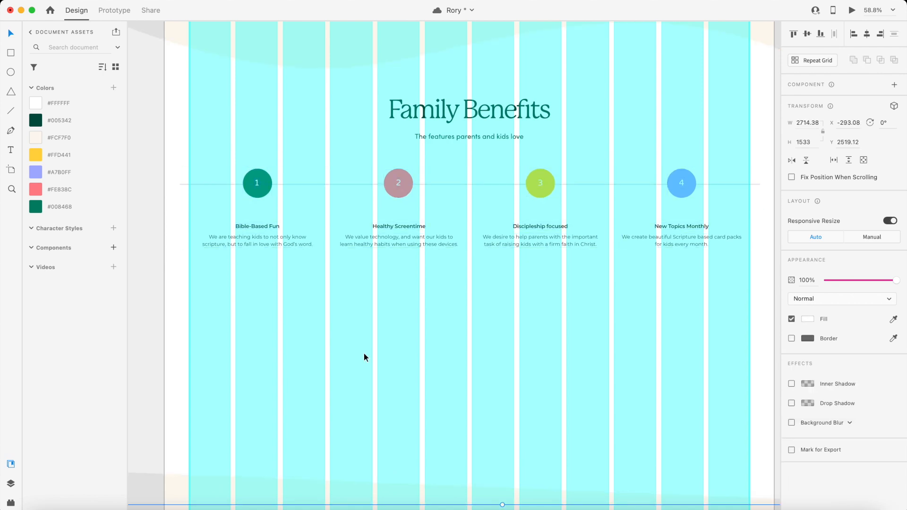
Apply the Family Benefits subtitle's text style to the description under "Bible-Based Fun"
scroll(350, 331, "up", 2)
scroll(350, 331, "left", 1)
left_click(516, 195)
key("super+c")
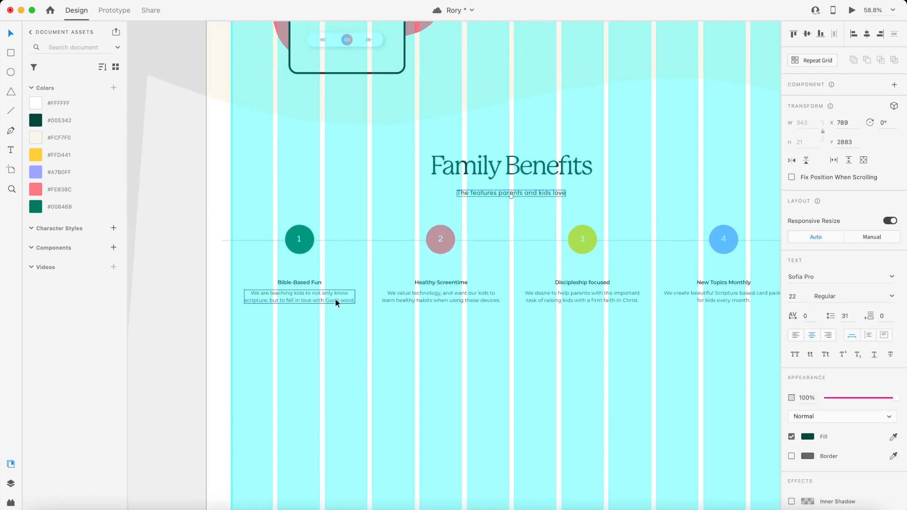
left_click(330, 296)
key("super+alt+v")
scroll(305, 301, "up", 5)
key("super+shift+apostrophe")
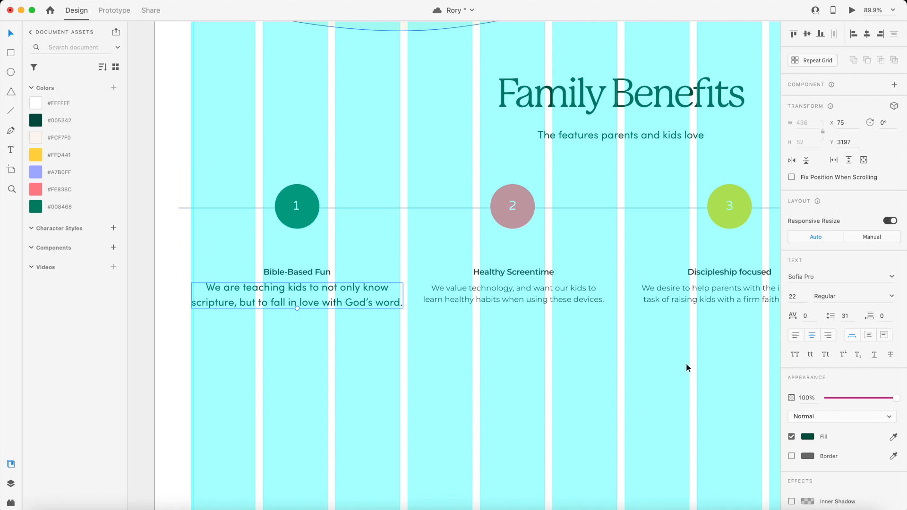
Reflow the "Bible-Based Fun" description in a fixed-size text box 356 px wide without its manual line break, placed just below the title
left_click(884, 336)
left_click_drag(403, 308, 382, 319)
double_click(236, 308)
left_click(223, 309)
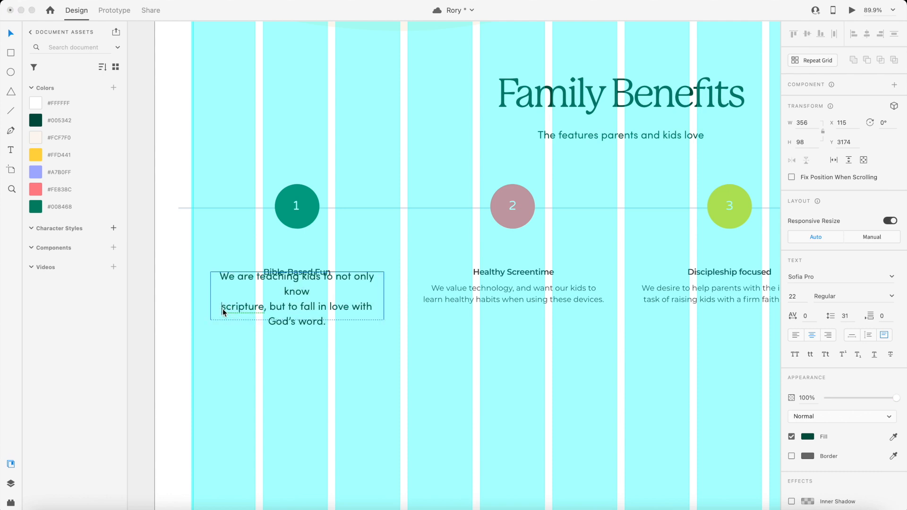
key("BackSpace")
key("Escape")
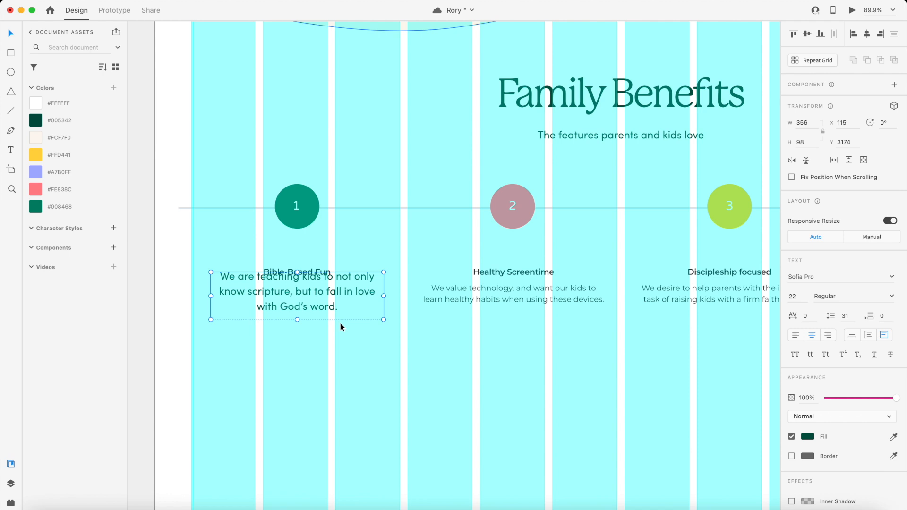
scroll(341, 323, "up", 2)
left_click_drag(349, 291, 349, 310)
Apply the description's Sofia Pro style to the "Bible-Based Fun" title, set it to size 28 Semi Bold, and nudge it to Y 3164
left_click(313, 271)
key("super+alt+v")
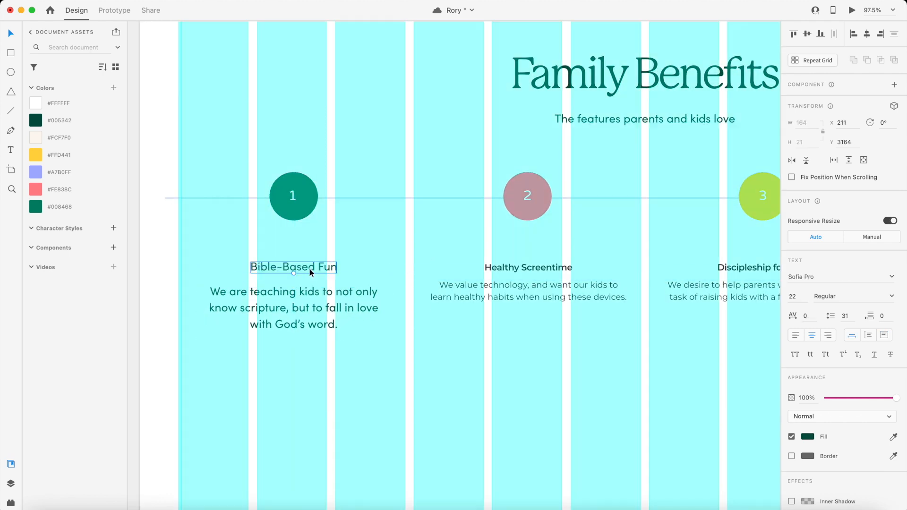
key("Up")
key("Up")
key("Up")
key("Up")
key("Up")
key("Up")
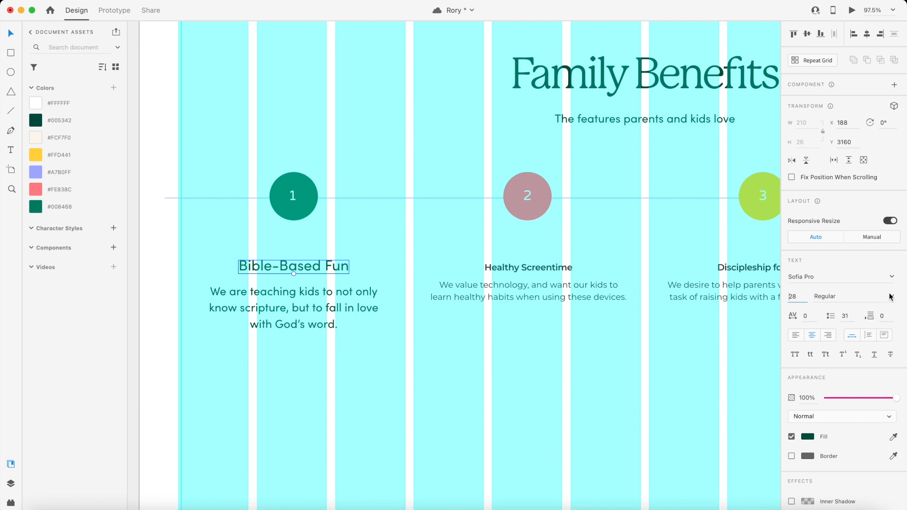
left_click(891, 297)
left_click(833, 395)
left_click(401, 341)
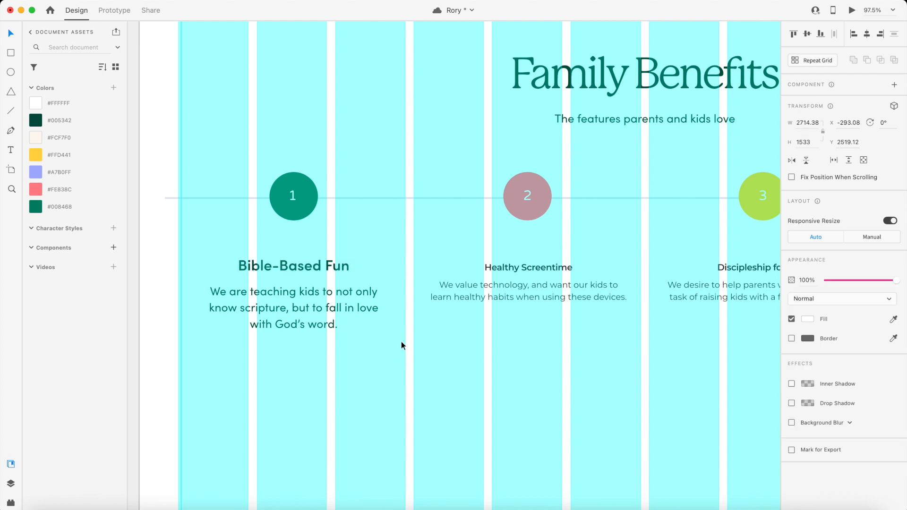
left_click_drag(328, 267, 329, 268)
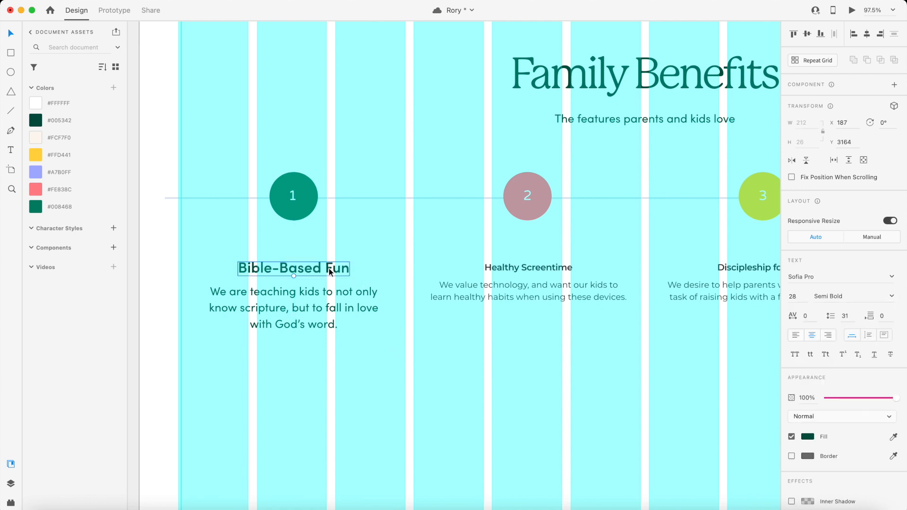
Delete the old-style titles and descriptions beneath circles 2, 3 and 4 in the rebuilt Family Benefits section
scroll(401, 295, "down", 3)
left_click(465, 278)
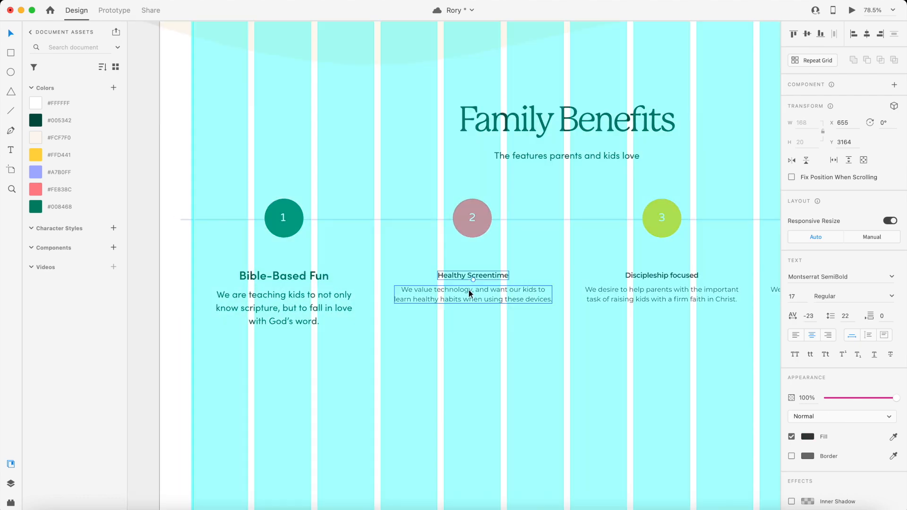
left_click(655, 282, "shift")
scroll(643, 285, "down", 5)
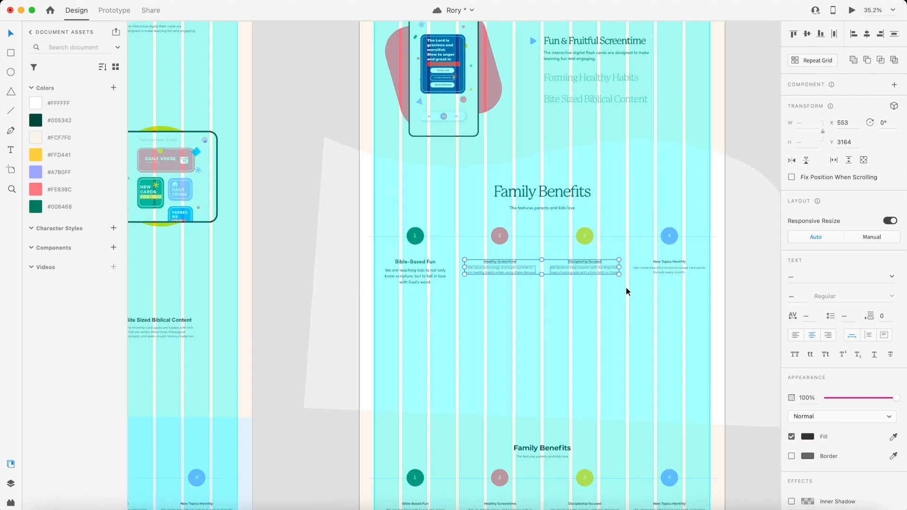
left_click(662, 261)
left_click(662, 268, "shift")
left_click(598, 261, "shift")
left_click(586, 268, "shift")
left_click(503, 261, "shift")
left_click(492, 270, "shift")
key("Delete")
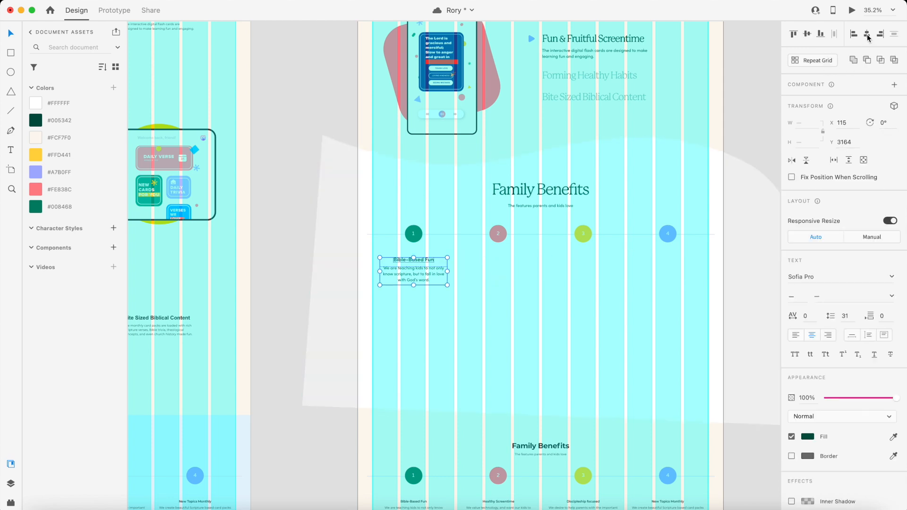
Duplicate the restyled "Bible-Based Fun" title and description beneath circles 2, 3 and 4, centring each copy on its circle
left_click_drag(430, 270, 672, 272)
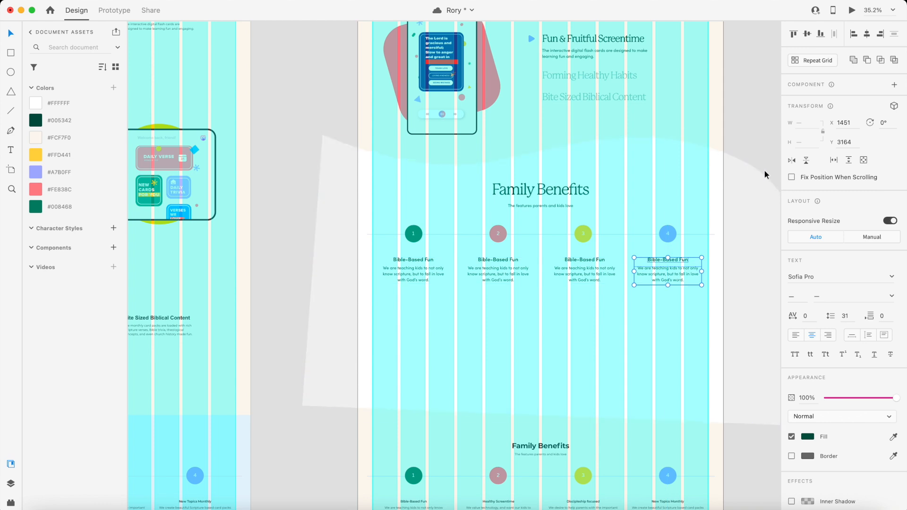
left_click(668, 234)
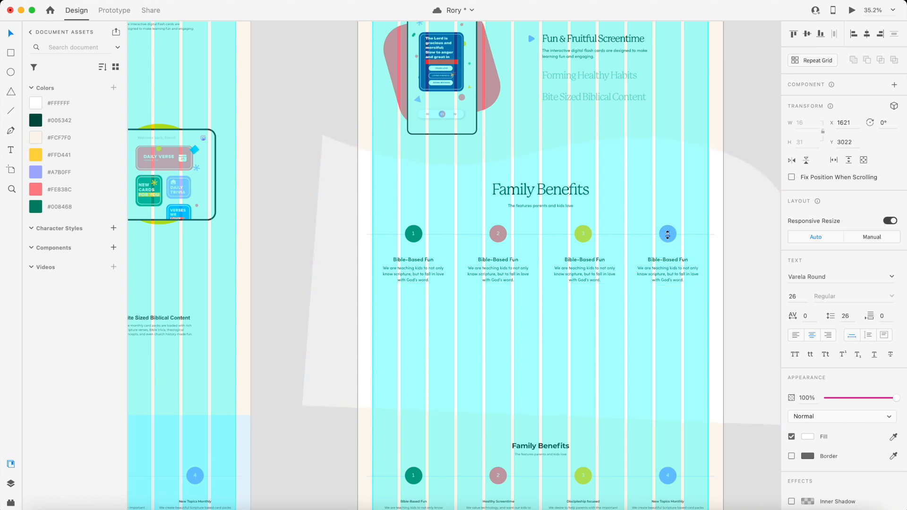
left_click(665, 259, "shift")
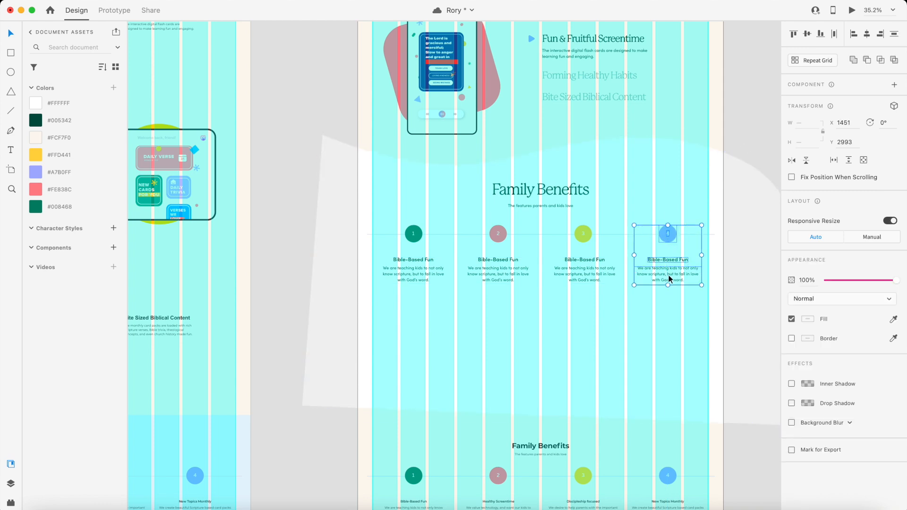
left_click_drag(669, 275, 667, 275)
Replace the copied text with the Healthy Screentime, Discipleship focused and New Topics Monthly titles and descriptions from the old section
scroll(557, 397, "down", 2)
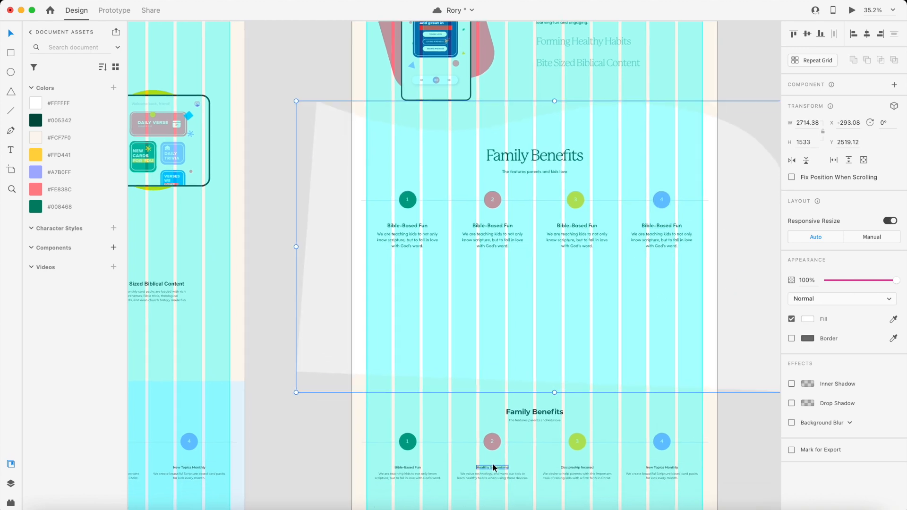
left_click(494, 464)
left_click(747, 98)
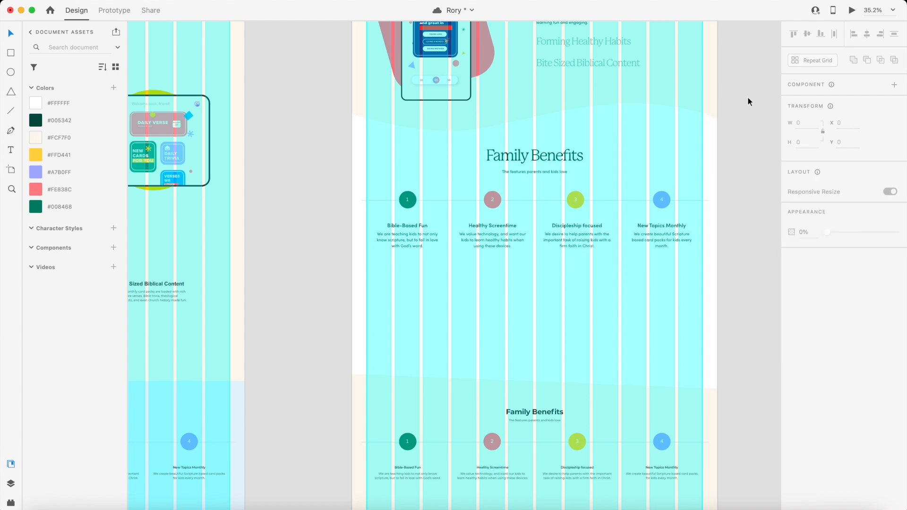
Shorten both ends of the connecting line so it runs only from circle 1 to circle 4
scroll(677, 177, "up", 5)
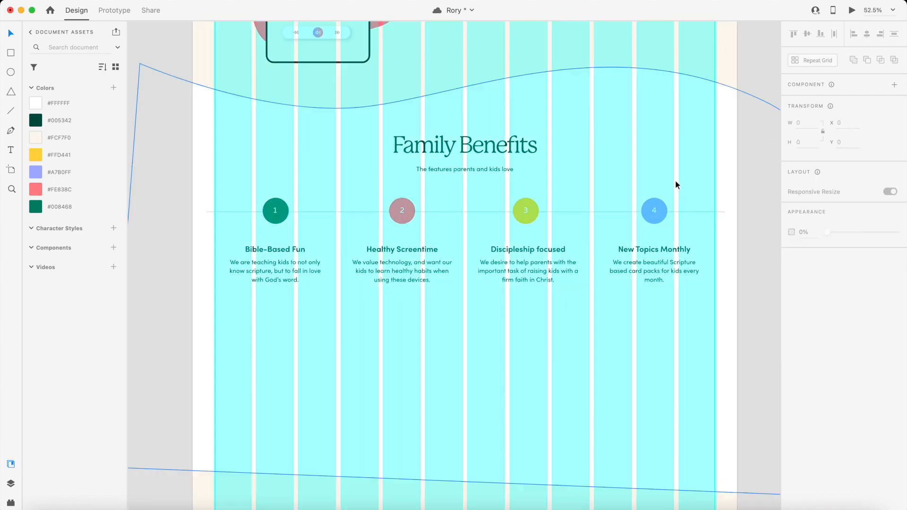
left_click(687, 212)
left_click_drag(725, 211, 653, 214)
left_click_drag(206, 212, 276, 213)
left_click(565, 341)
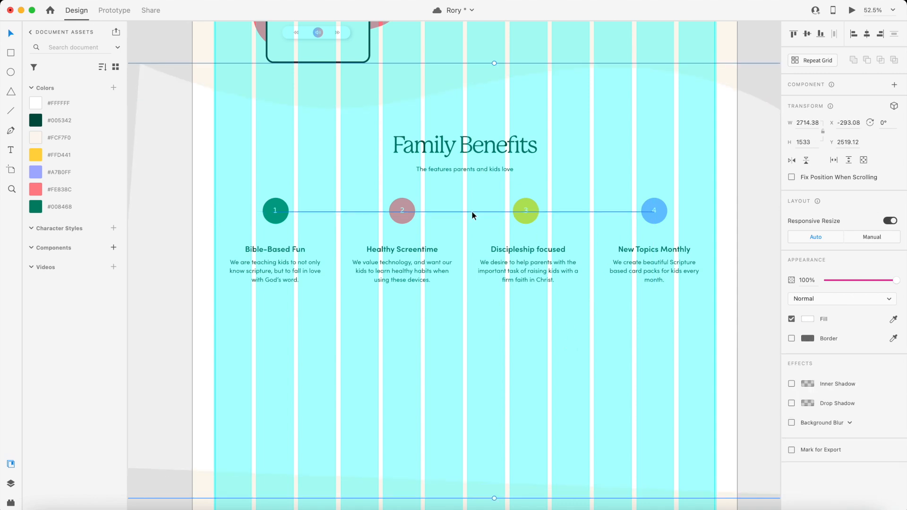
Restyle the number 1 in P22 Mackinac Pro Bold, size 31, with a white fill, and centre it in its green circle
left_click(461, 148)
left_click(276, 211)
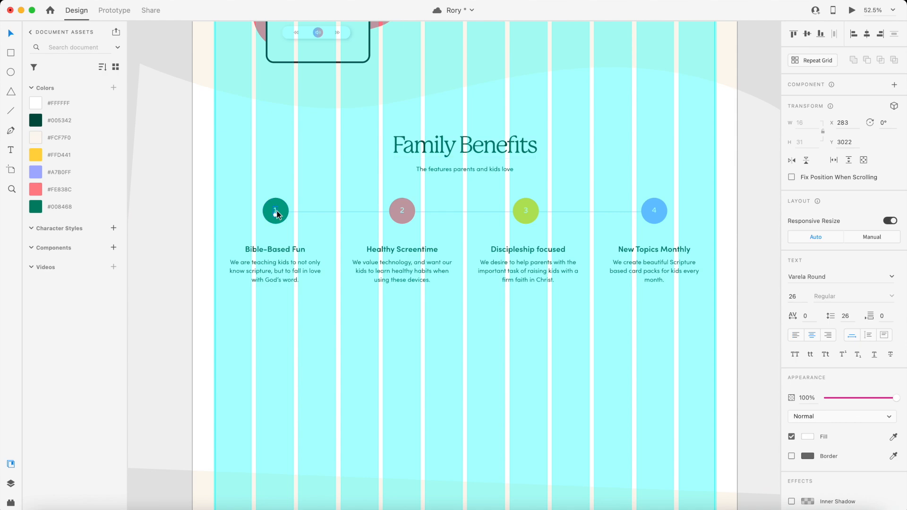
scroll(277, 210, "up", 1)
left_click(277, 211)
scroll(277, 212, "up", 5)
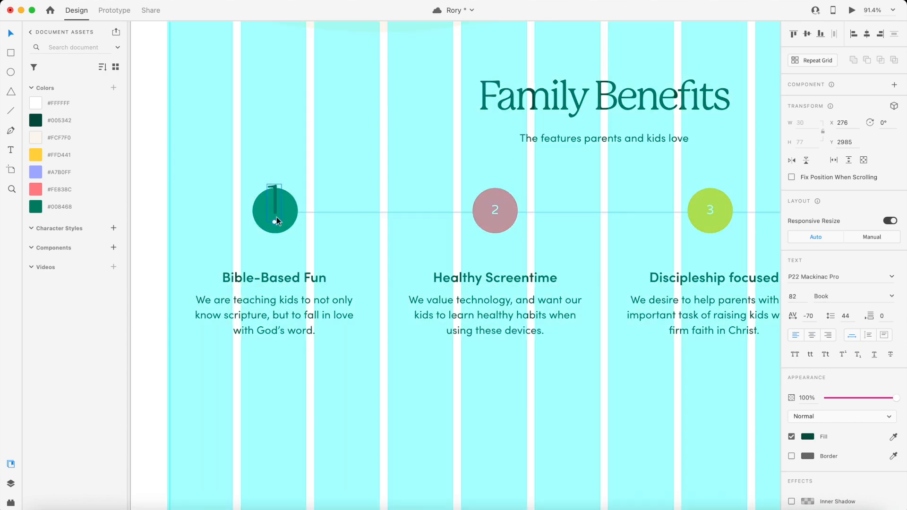
mouse_move(276, 220)
left_mouse_down()
mouse_move(277, 202)
mouse_move(276, 216)
left_mouse_up()
left_click(892, 297)
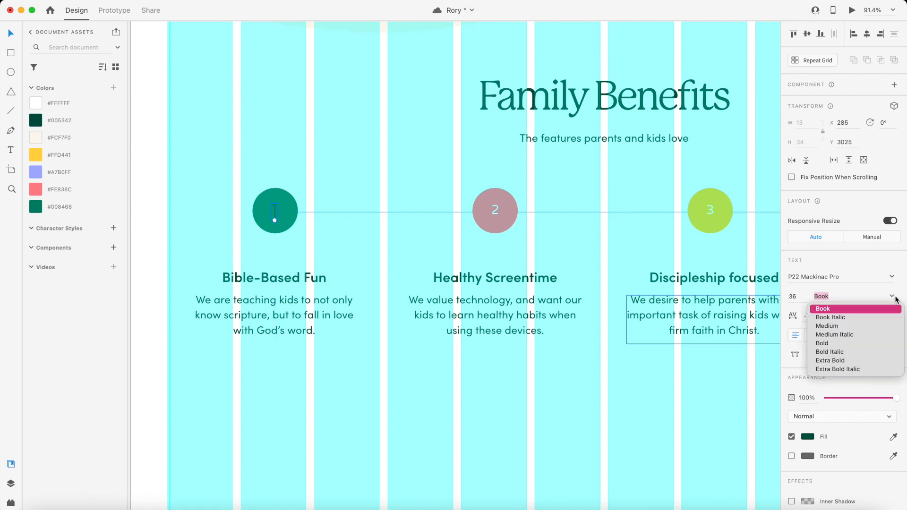
left_click(836, 345)
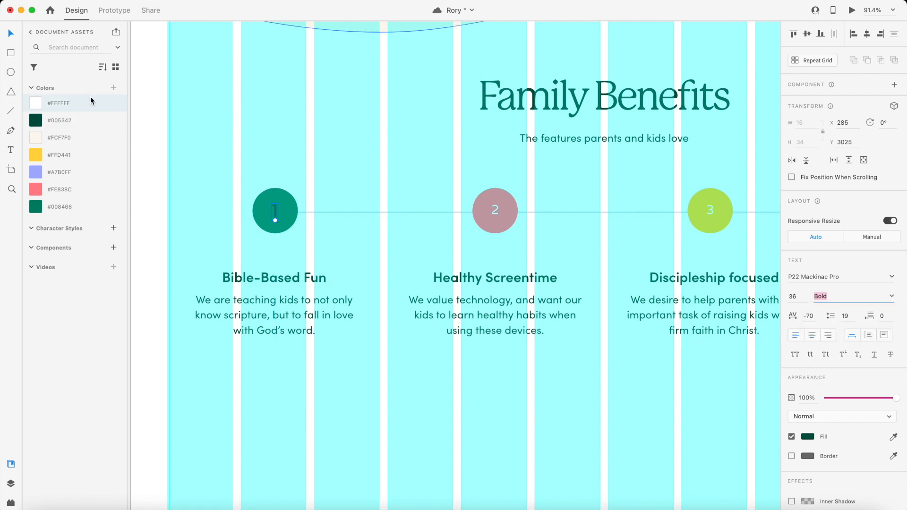
scroll(239, 178, "up", 5)
left_click_drag(303, 234, 302, 233)
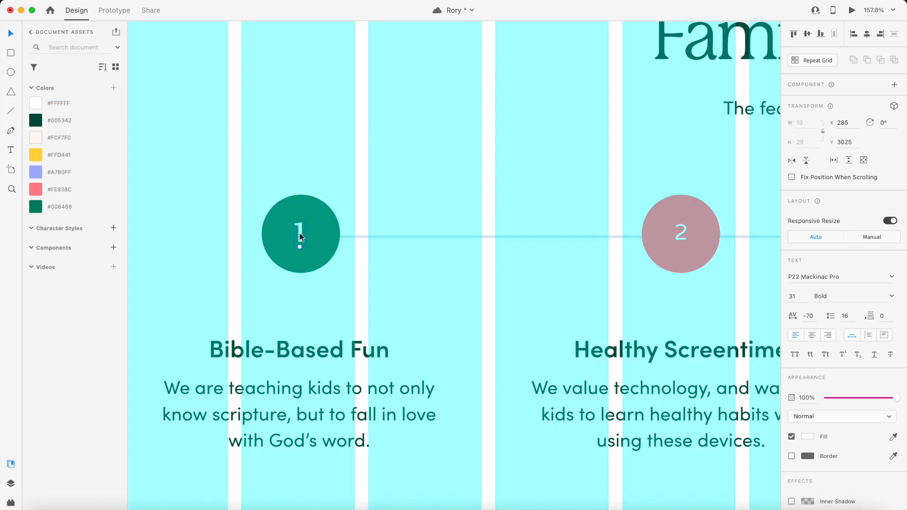
Replace the numbers in circles 2, 3 and 4 with copies of the restyled number, edited to match each circle
left_click_drag(301, 233, 682, 235)
double_click(690, 236)
type("2")
key("Escape")
scroll(682, 235, "down", 4)
scroll(682, 235, "right", 6)
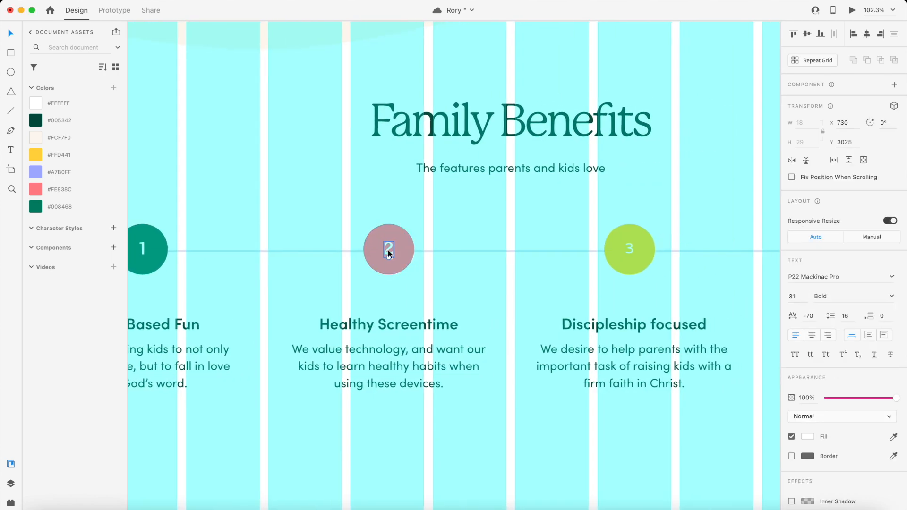
left_click_drag(389, 250, 572, 250)
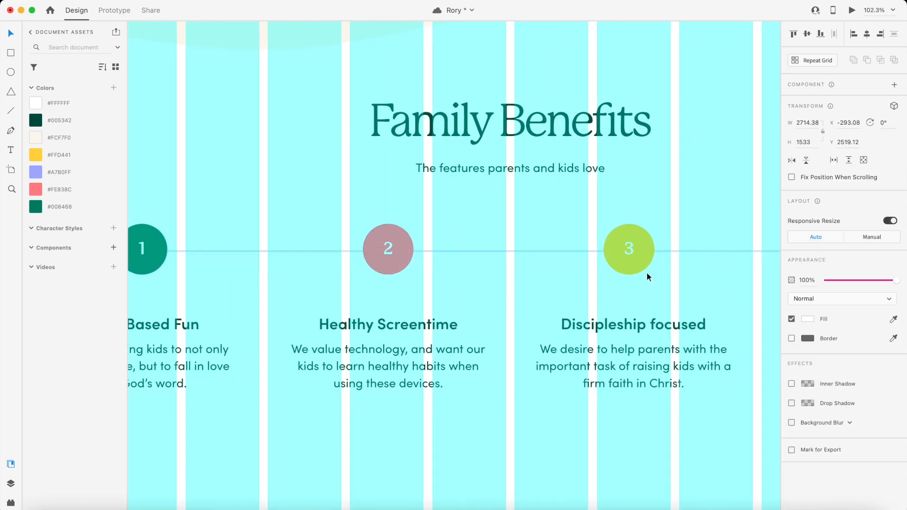
scroll(647, 273, "right", 5)
scroll(663, 191, "down", 5)
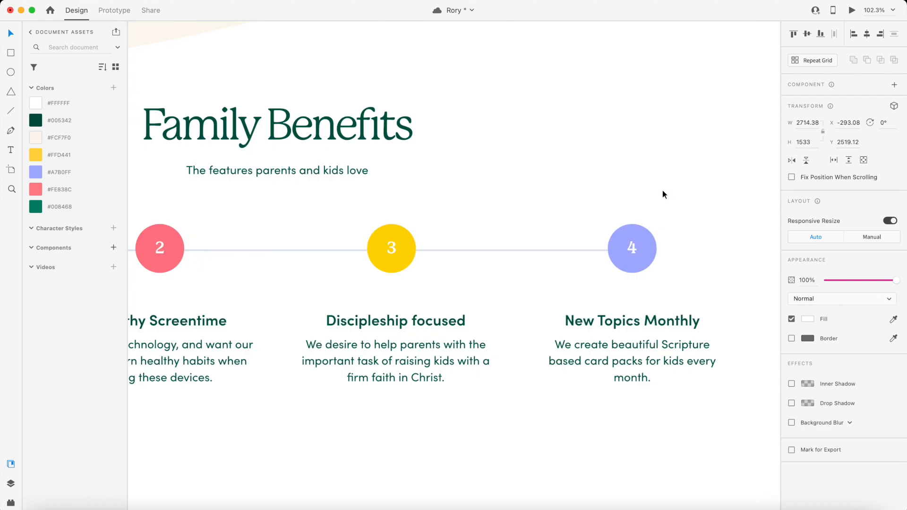
Place a copy of the header's "Join The Waitlist" button centred beneath the four family benefits
scroll(663, 191, "up", 8)
scroll(663, 191, "up", 4)
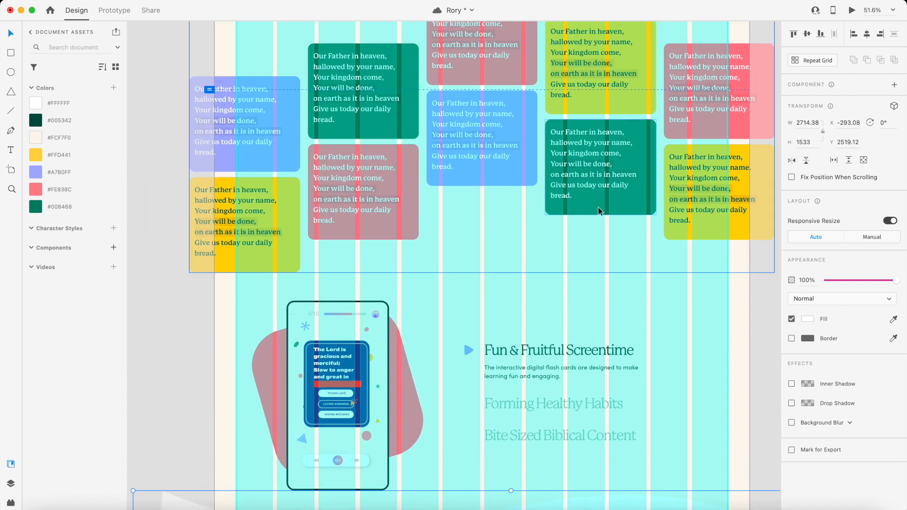
scroll(596, 205, "down", 4)
scroll(537, 54, "up", 5)
left_click(538, 56)
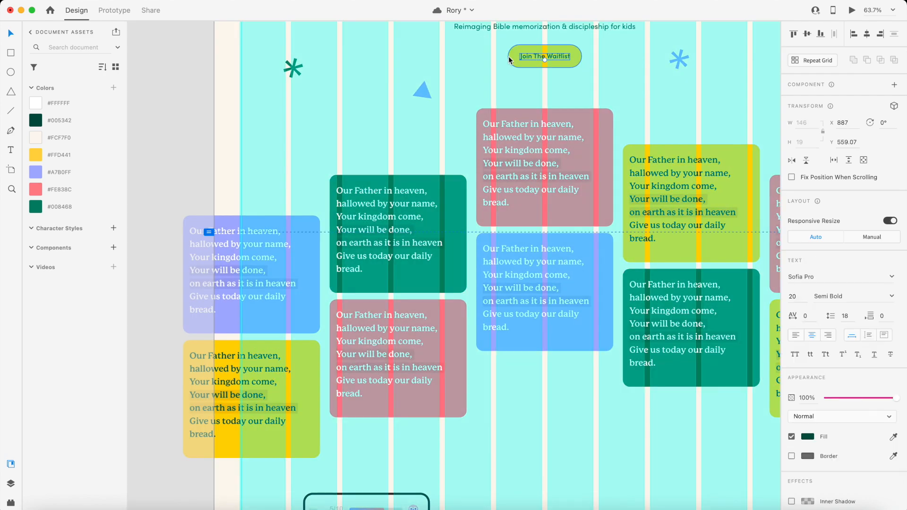
scroll(526, 60, "down", 6)
left_click_drag(526, 61, 524, 430)
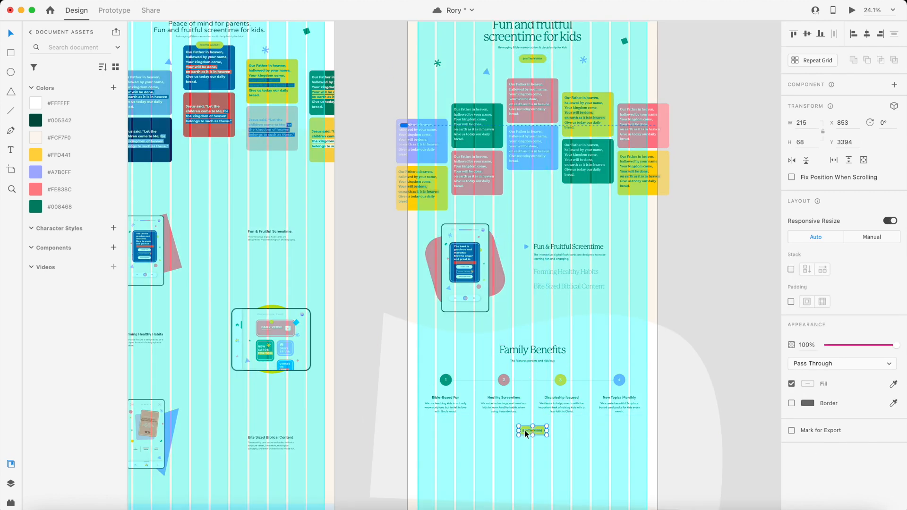
Raise the copied "Join The Waitlist" button to Y 3374, closer to the benefit descriptions
scroll(524, 430, "up", 5)
scroll(524, 429, "up", 2)
scroll(525, 429, "down", 3)
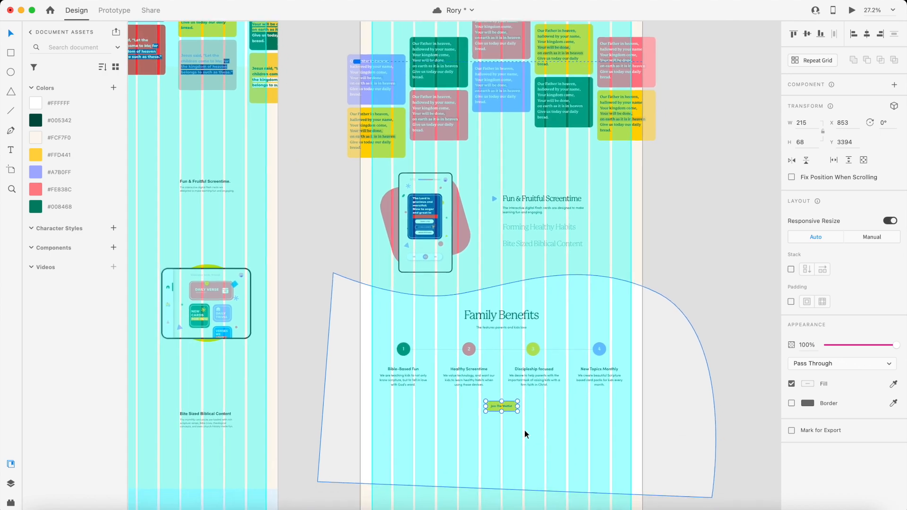
scroll(511, 407, "up", 6)
left_click_drag(504, 405, 504, 399)
scroll(503, 400, "down", 2)
scroll(522, 367, "down", 1)
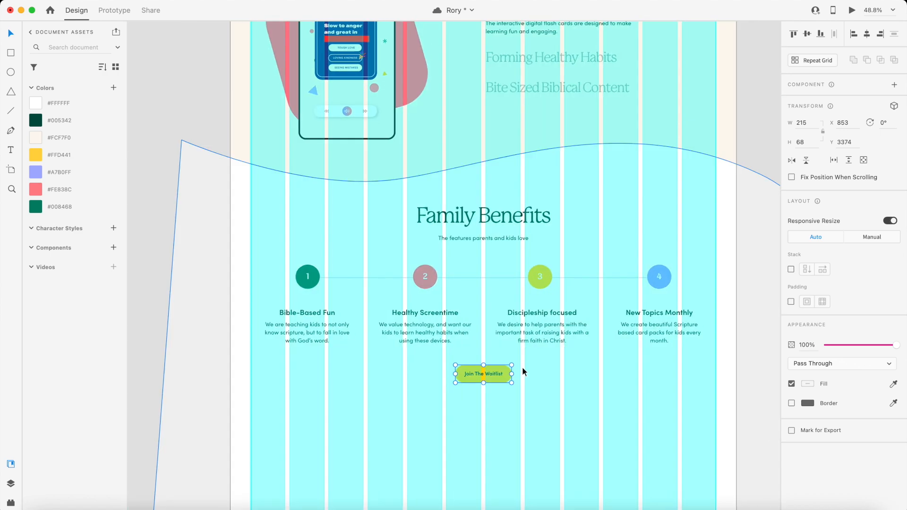
left_click(755, 131)
Delete the old Family Benefits section below the wave, including its heading, numbered circles, text and waitlist button
scroll(755, 131, "down", 5)
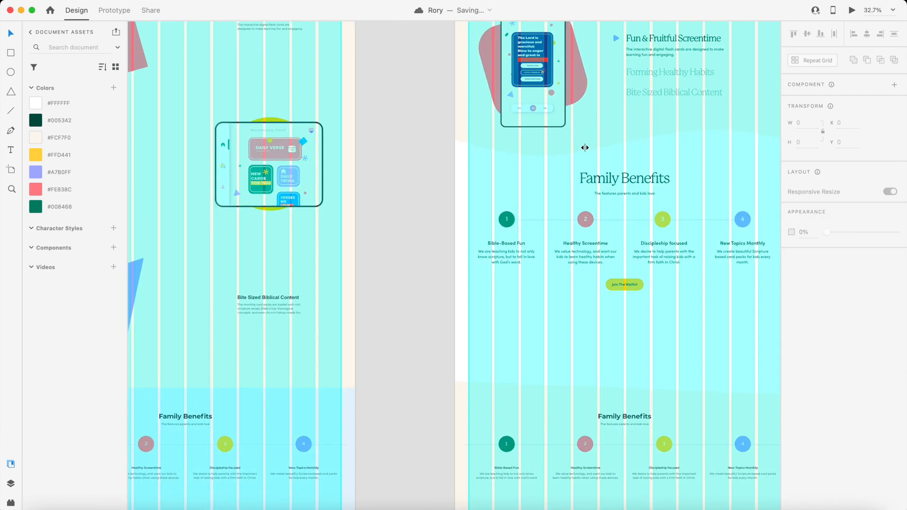
scroll(582, 151, "down", 4)
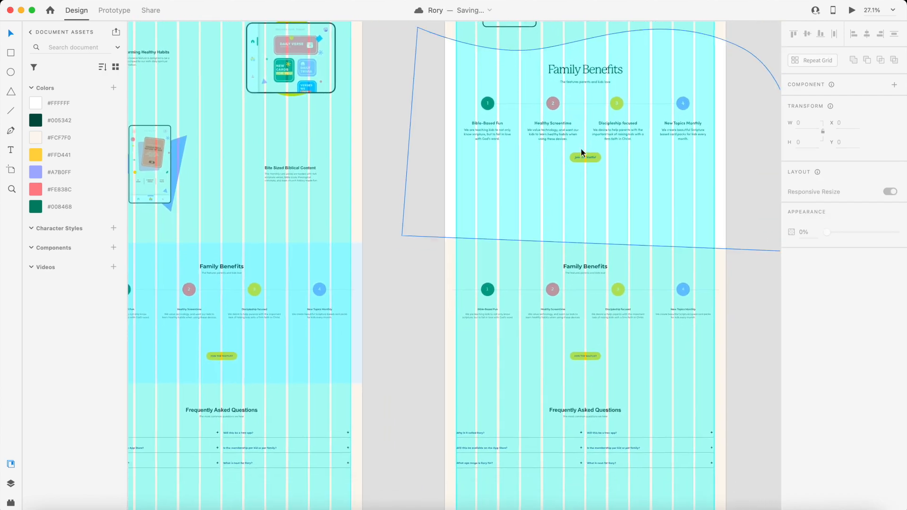
scroll(582, 154, "down", 3)
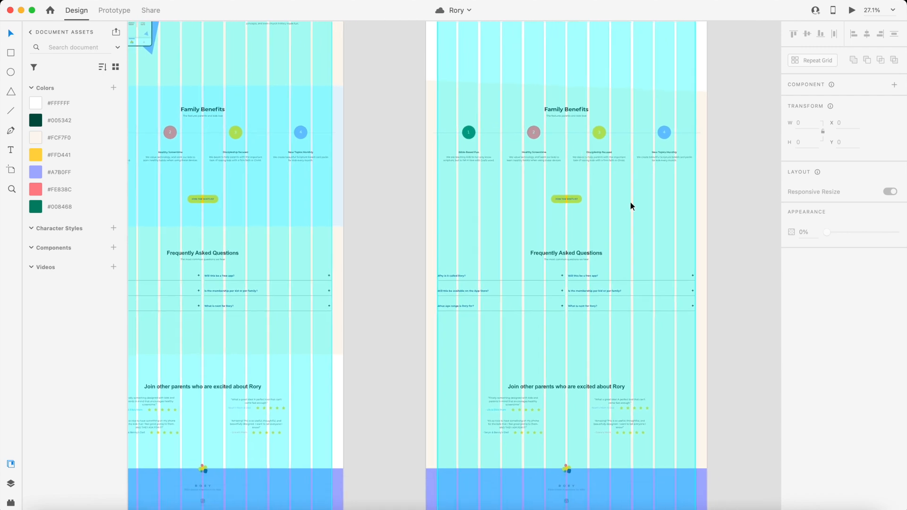
scroll(641, 223, "up", 3)
scroll(641, 224, "up", 1)
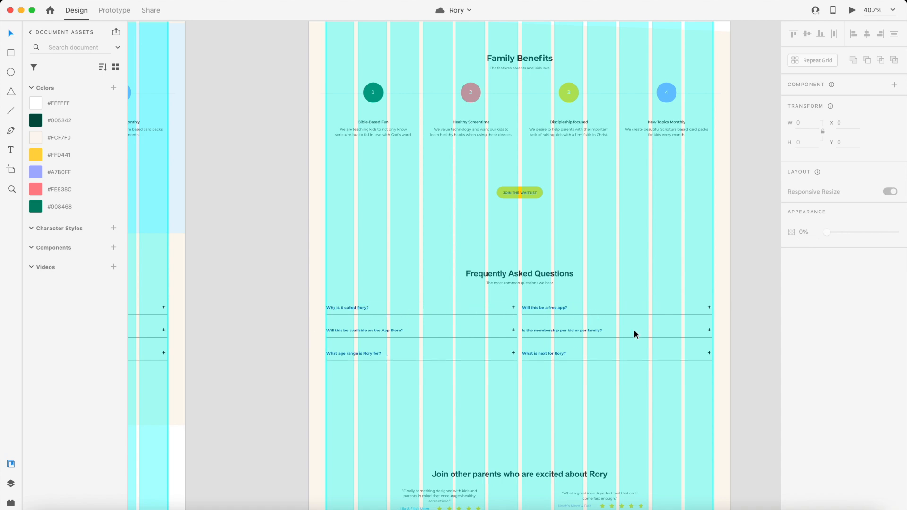
scroll(526, 271, "up", 3)
left_click_drag(361, 303, 649, 144)
key("Delete")
left_click(660, 184)
key("Delete")
left_click_drag(682, 182, 344, 169)
Duplicate the Frequently Asked Questions heading, subtitle and question rows up beneath the new "Join The Waitlist" button at Y 3619
scroll(353, 313, "down", 3)
left_click_drag(330, 310, 619, 446)
left_click_drag(497, 358, 498, 109)
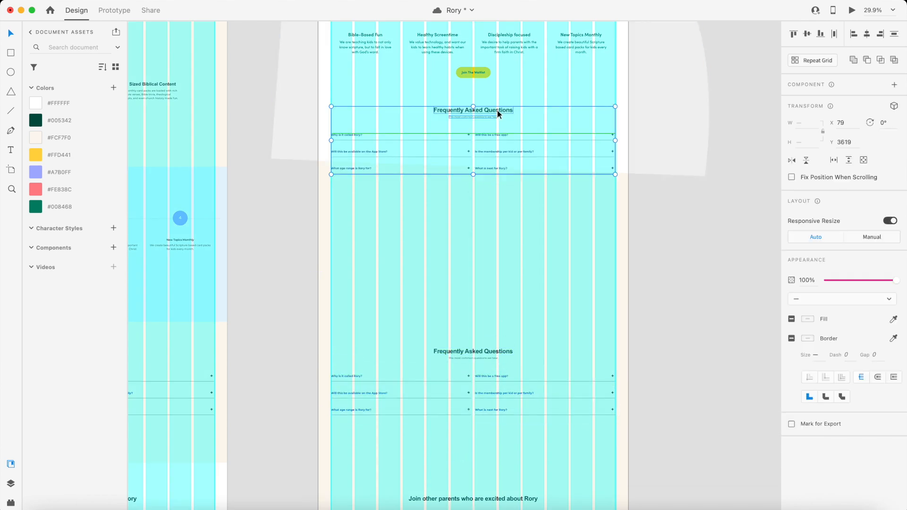
scroll(497, 113, "up", 4)
left_click(469, 342)
scroll(469, 342, "up", 4)
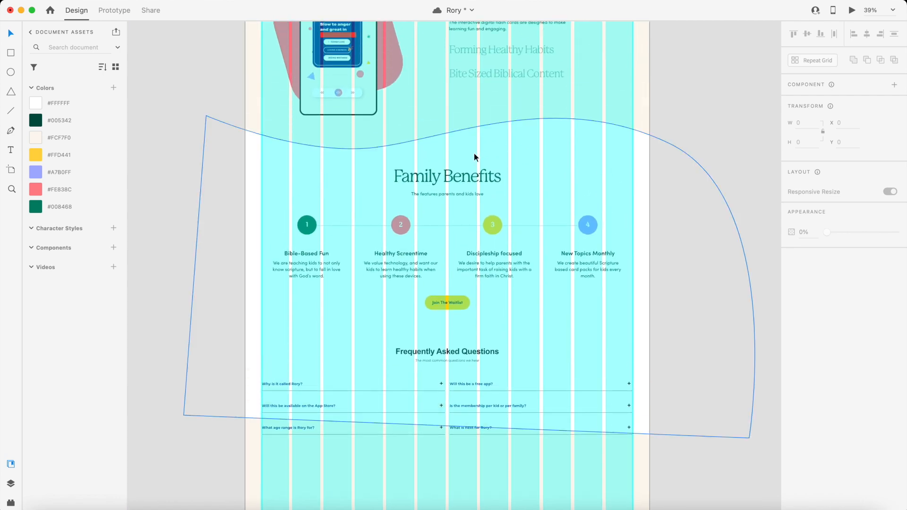
Give the Frequently Asked Questions heading the Family Benefits heading's style, move it to X 79, and reword it "Our FAQs"
left_click(475, 178)
key("super+c")
left_click(488, 353)
key("alt+super+v")
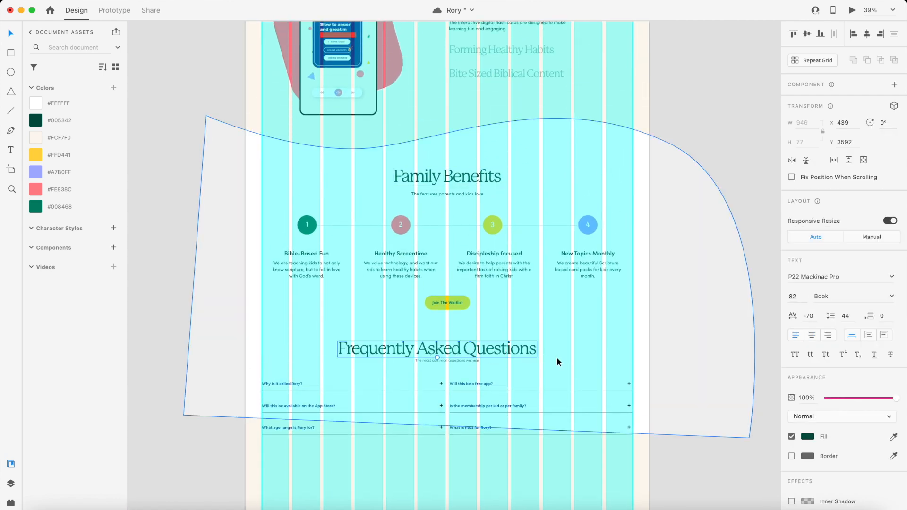
left_click_drag(455, 351, 380, 351)
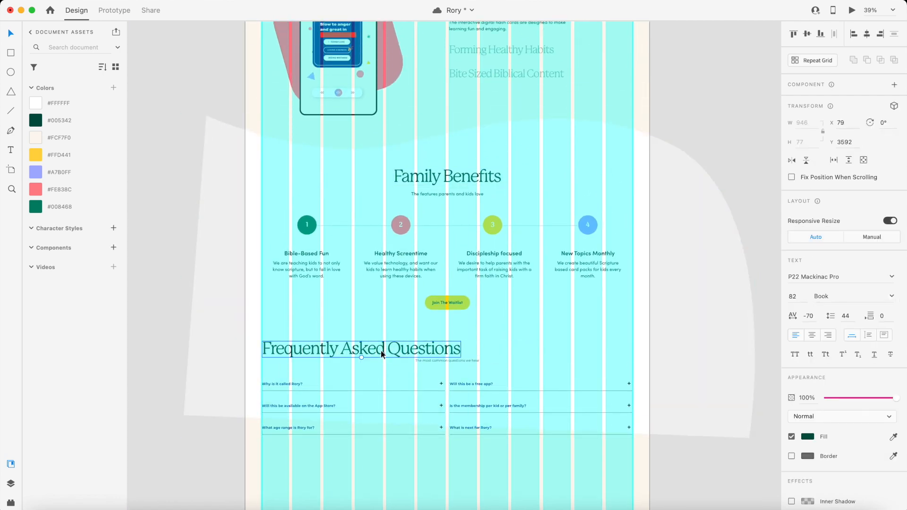
double_click(381, 351)
type("Our")
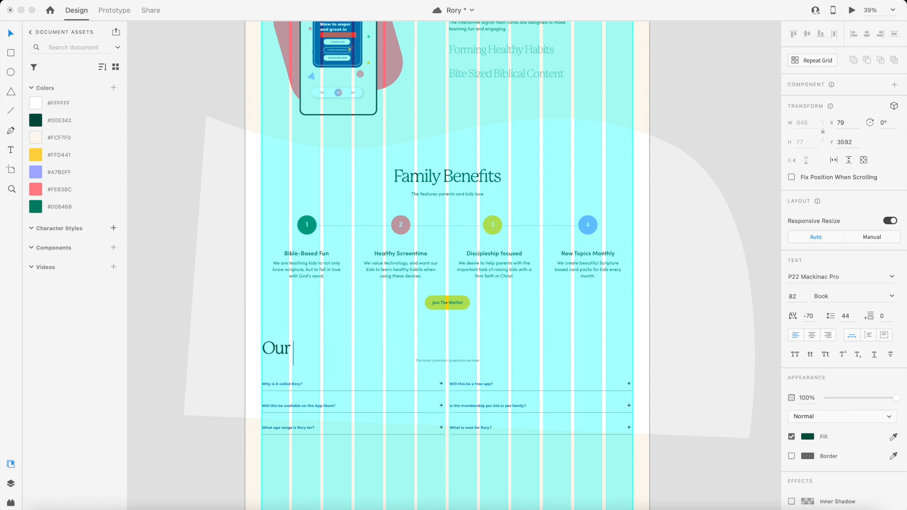
type(" FAQs")
Apply the Family Benefits subtitle's style to "The most common questions we hear" and place it beneath "Our FAQs" at X 79
left_click(431, 361)
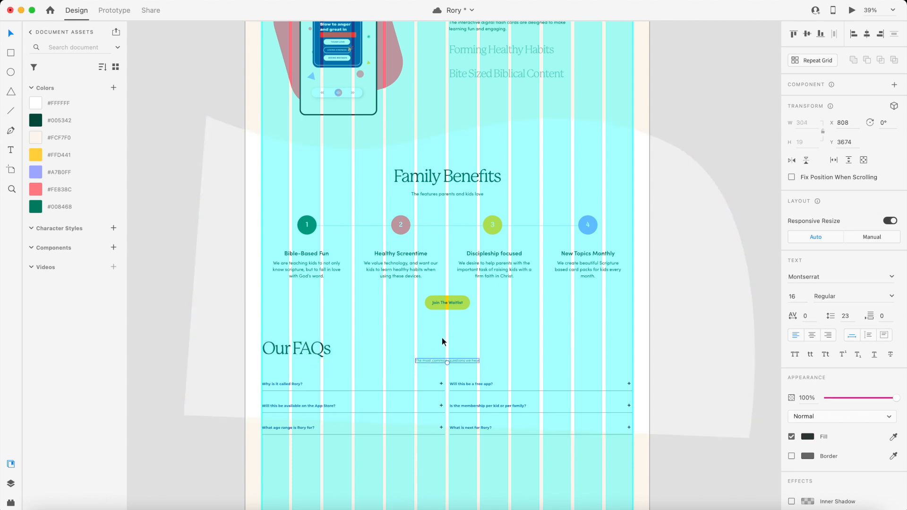
left_click(463, 198)
left_click(461, 362)
left_click_drag(461, 361, 308, 372)
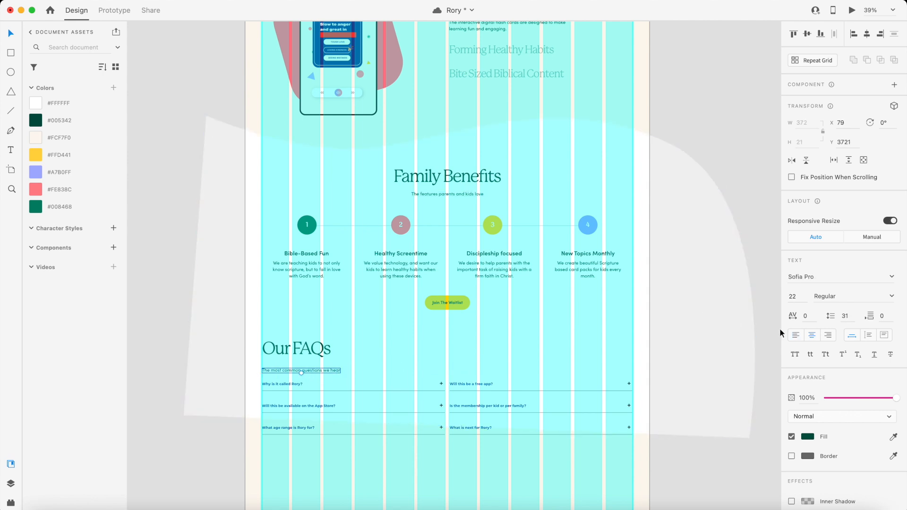
Move the grid of question rows beside the "Our FAQs" heading at X 670, Y 3592
scroll(405, 426, "down", 1)
left_click(389, 443)
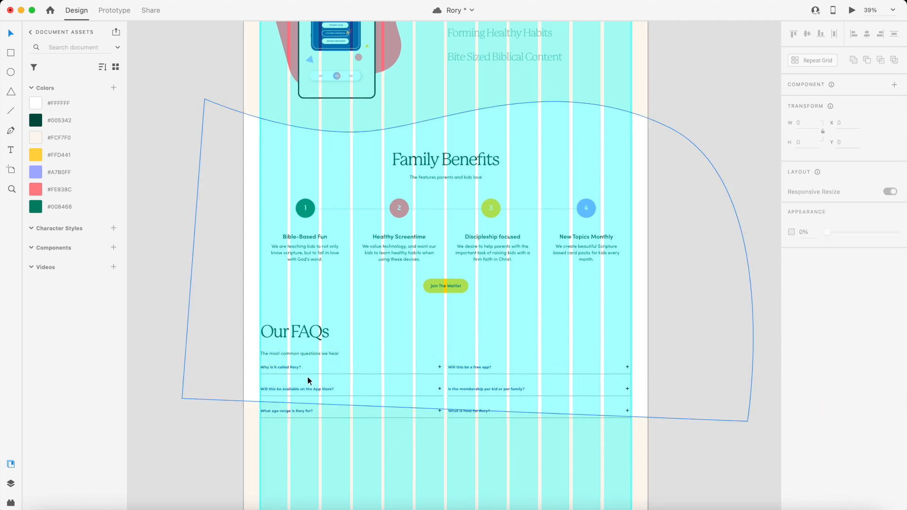
left_click_drag(296, 367, 419, 325)
scroll(441, 378, "right", 1)
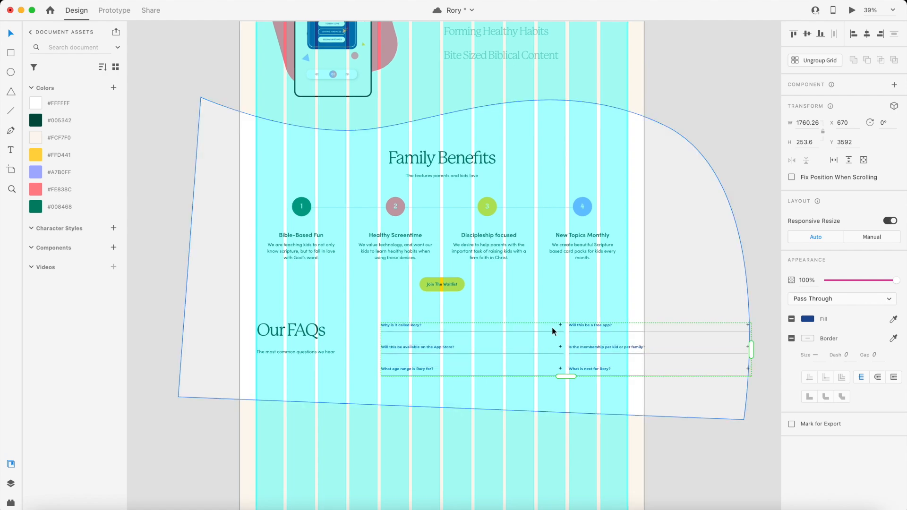
Move the first question row's plus icon inward within the repeat grid and shorten the row's divider line to 580 wide
scroll(552, 327, "up", 1)
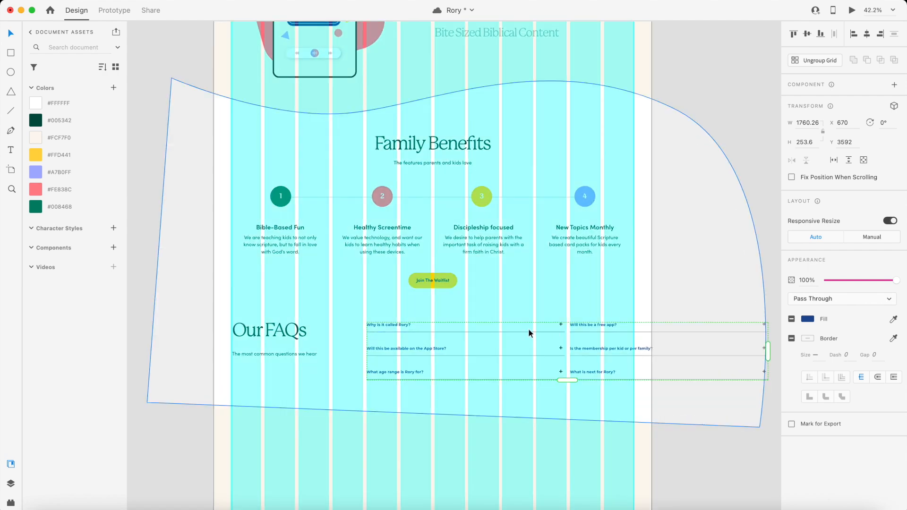
scroll(560, 326, "up", 5)
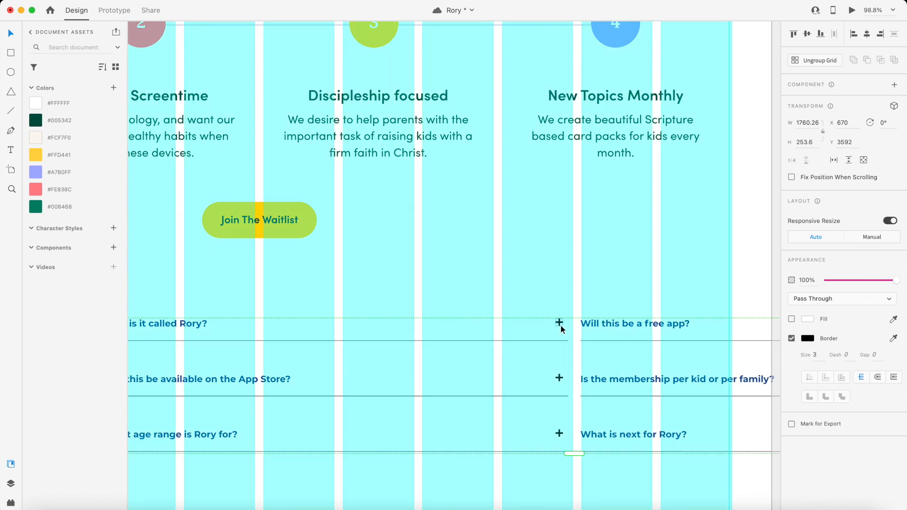
double_click(560, 325)
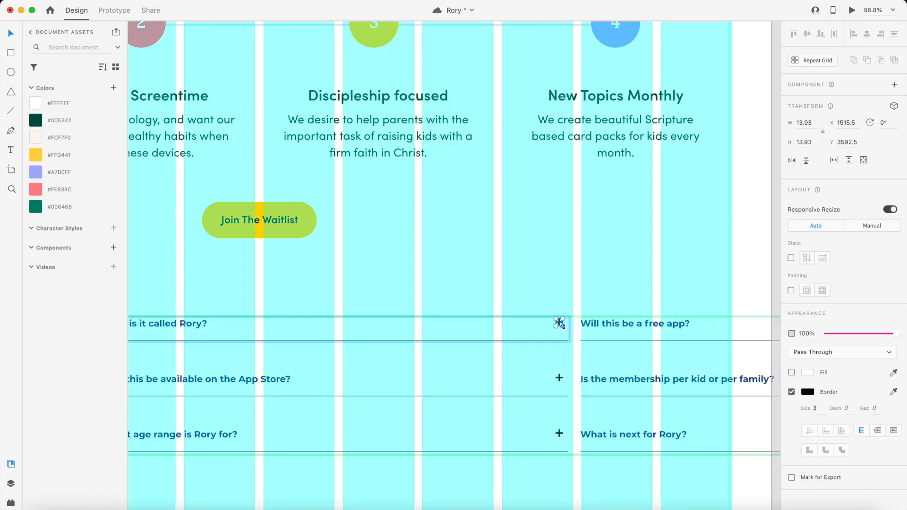
left_click_drag(560, 323, 386, 330)
scroll(386, 329, "down", 3)
scroll(386, 331, "left", 2)
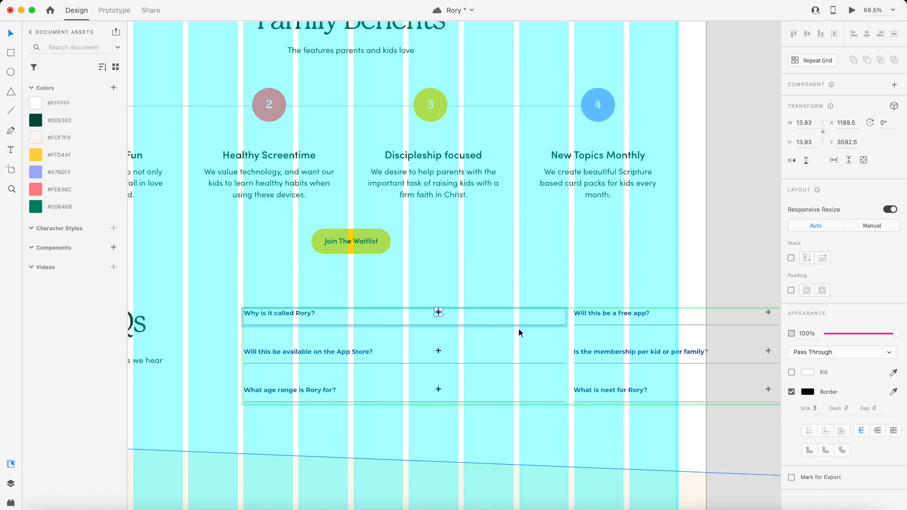
left_click(538, 326)
left_click_drag(566, 325, 486, 327)
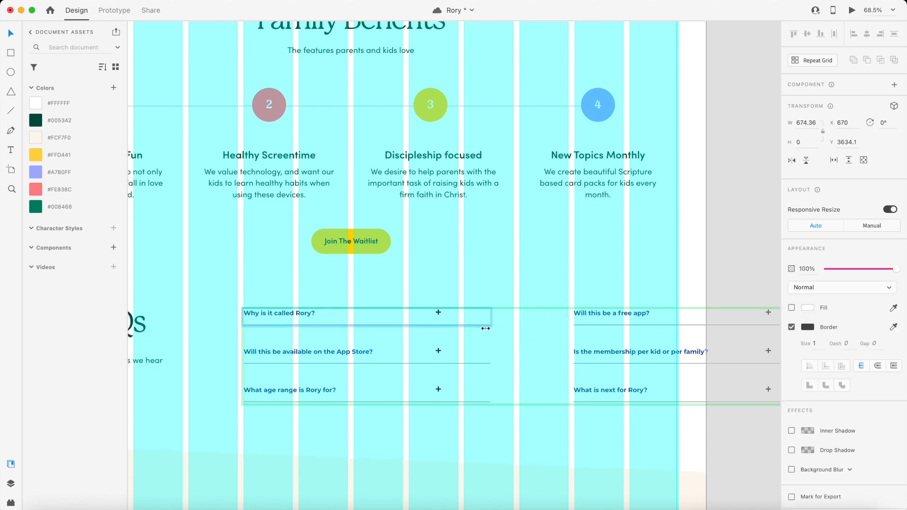
Shift the question row's plus icon outward so it sits near the end of the shortened divider line
scroll(425, 319, "up", 5)
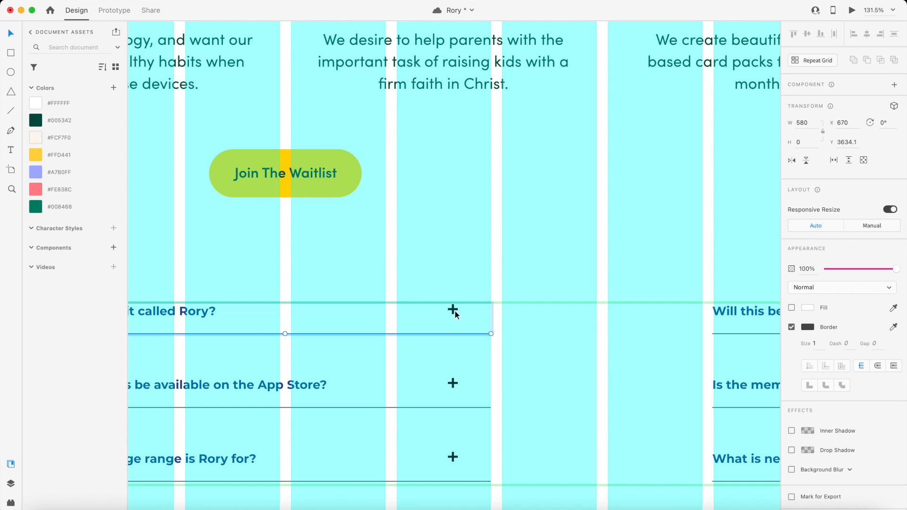
left_click(454, 310)
left_click_drag(457, 313, 480, 316)
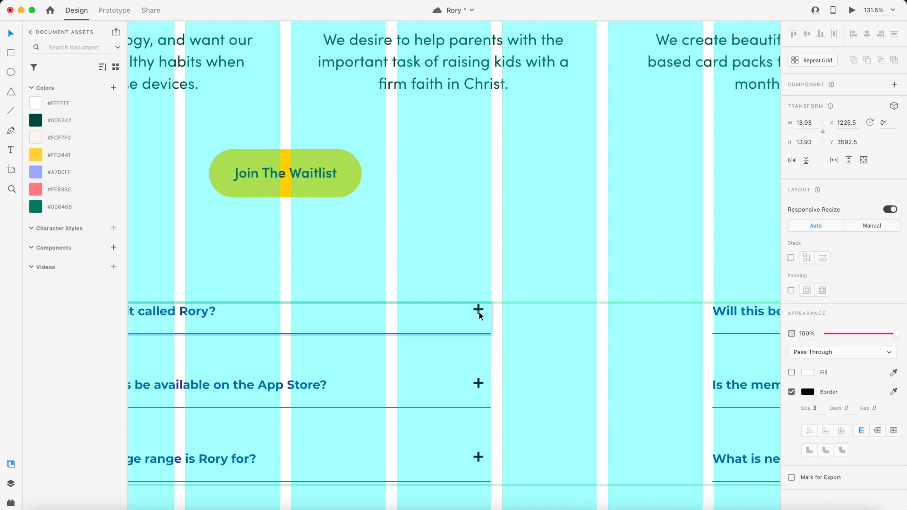
scroll(475, 313, "down", 5)
key("Escape")
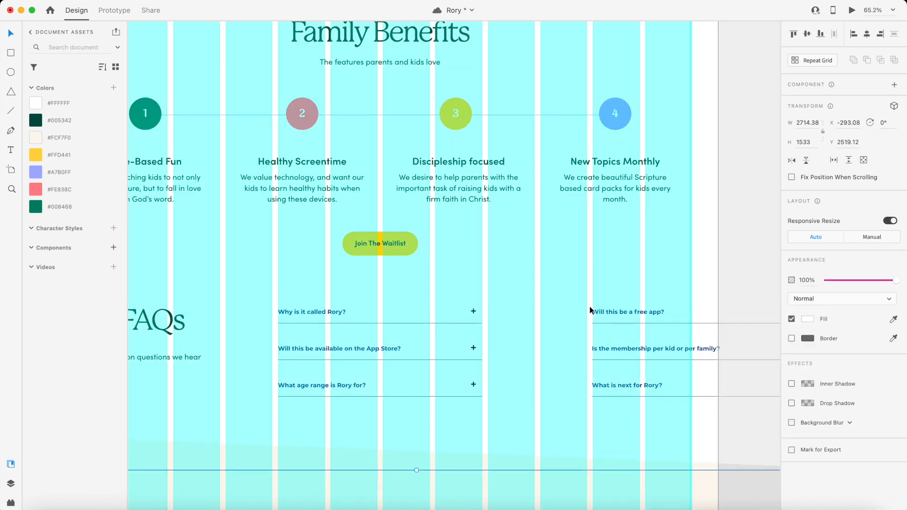
Narrow the gap between the two columns of FAQ questions to about 19 px
left_click_drag(588, 317, 486, 332)
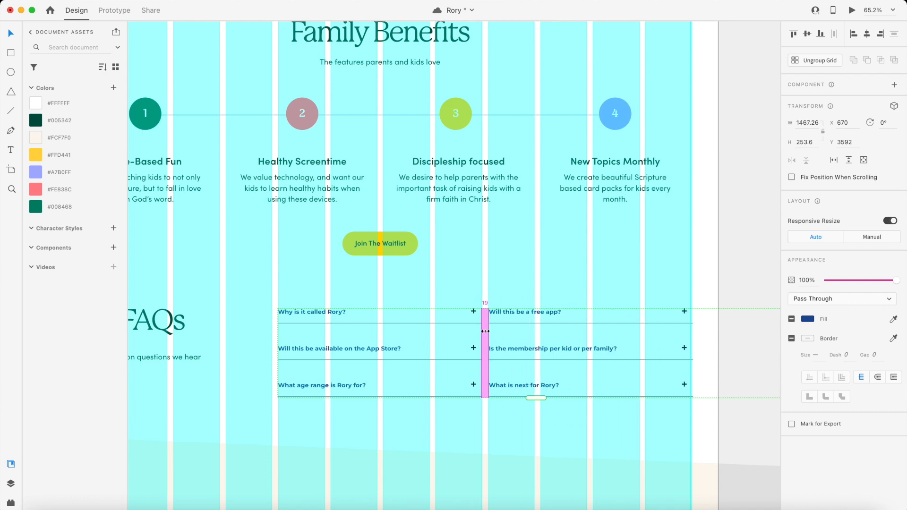
scroll(488, 330, "up", 5)
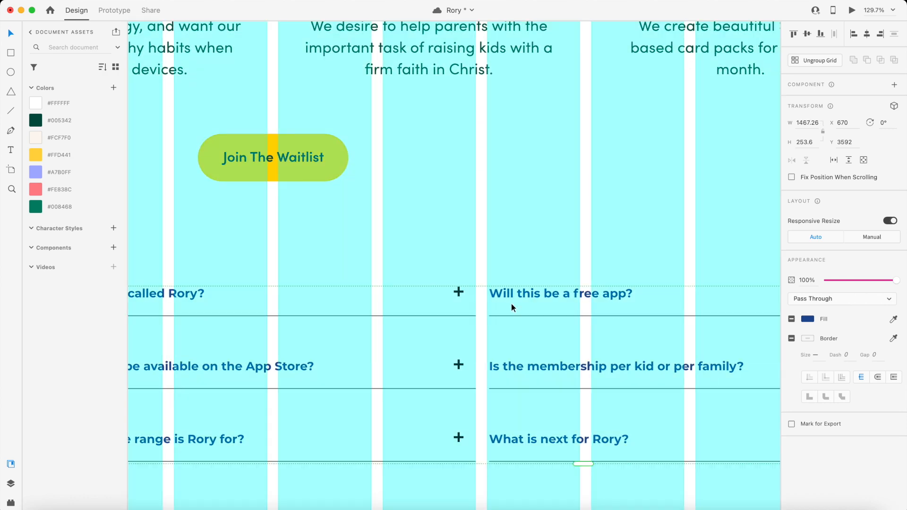
mouse_move(485, 305)
scroll(526, 249, "down", 4)
scroll(526, 249, "left", 2)
Apply the benefit description's text style to the FAQ questions, left-align them, and give them a heavier font weight
left_click(492, 123)
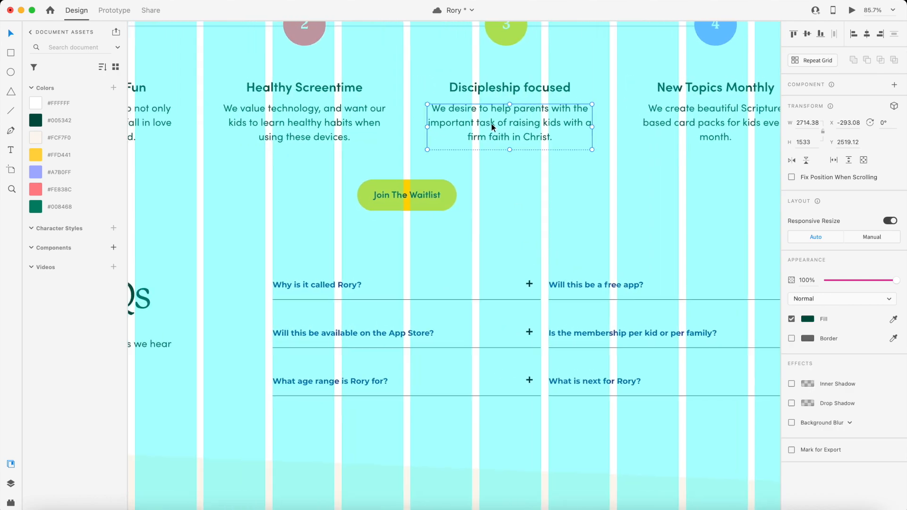
double_click(348, 287)
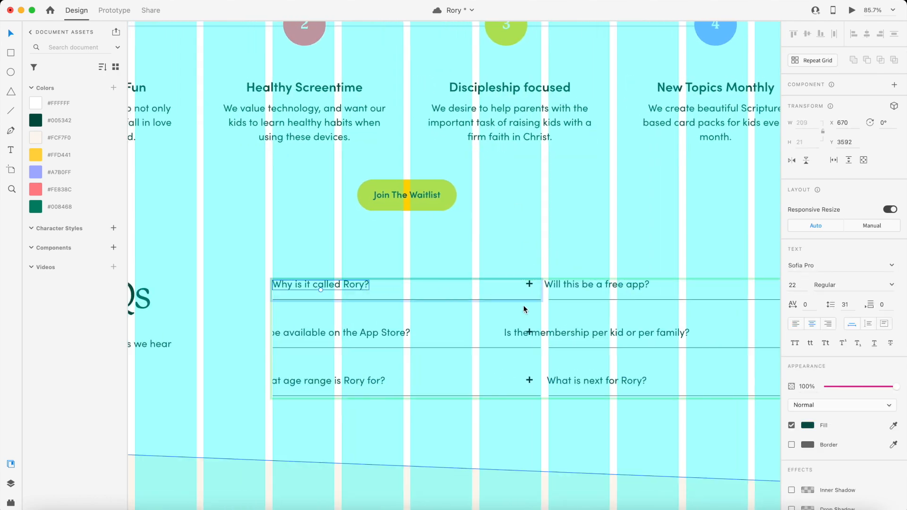
left_click(798, 324)
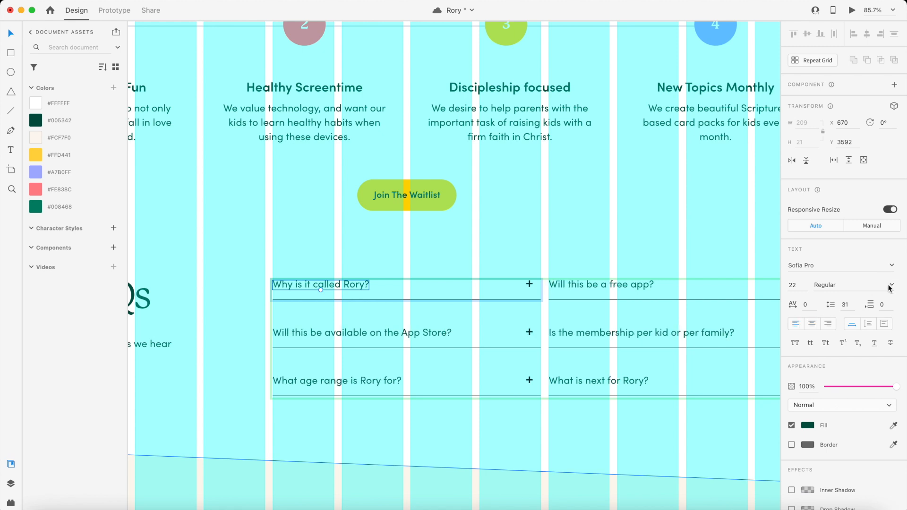
left_click(892, 286)
left_click(832, 378)
Apply the dark green #005342 as border color to the FAQ plus icons and the divider lines
left_click(529, 284)
right_click(82, 116)
key("Return")
left_click(482, 298)
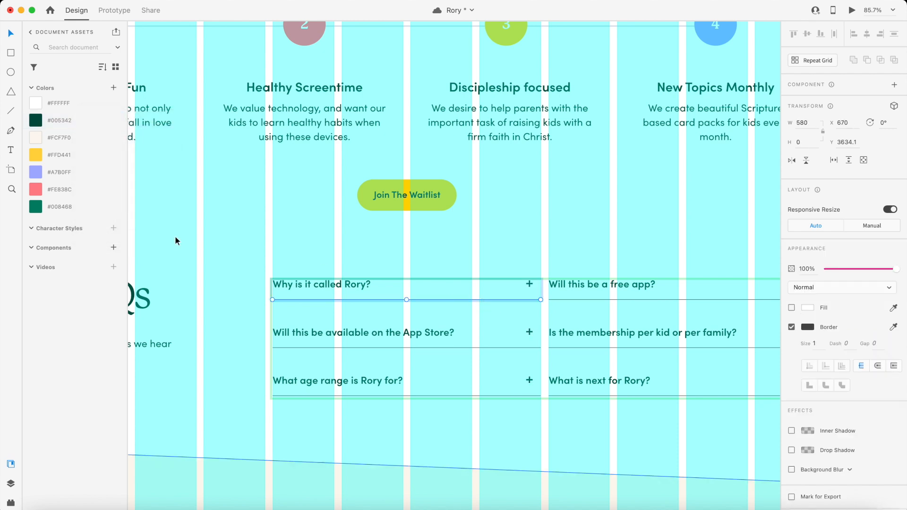
right_click(60, 120)
left_click(85, 134)
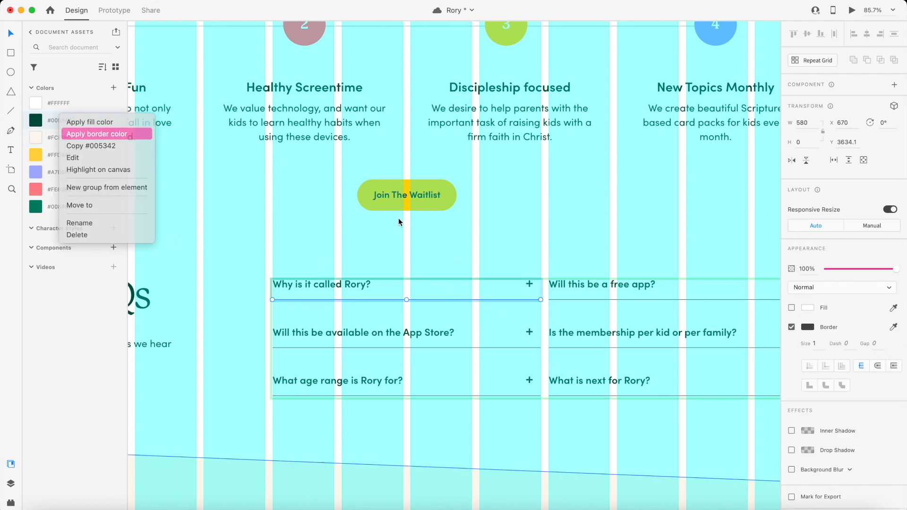
Set the border size of the FAQ plus icons to 2
left_click(530, 284)
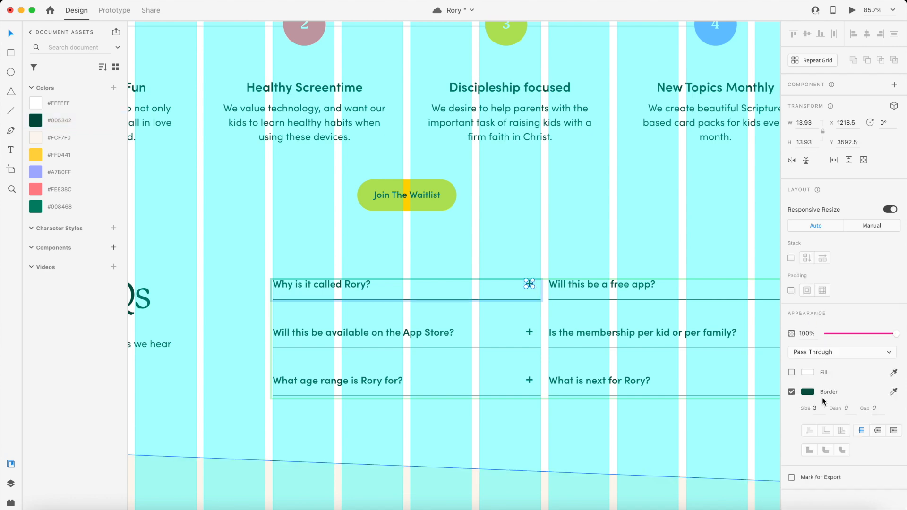
type("2")
key("Escape")
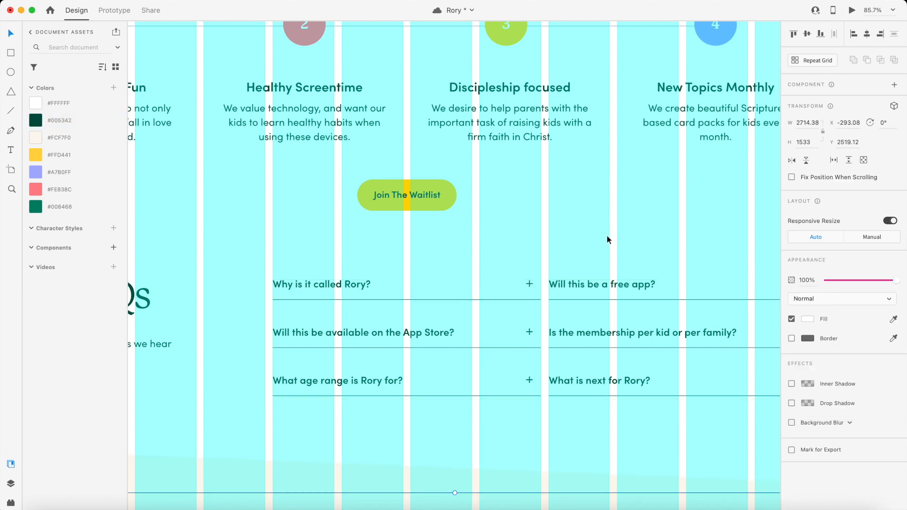
Raise the "Our FAQs" heading and question grid to about Y 3555, and move the subtitle up closer beneath the heading
scroll(606, 234, "down", 5)
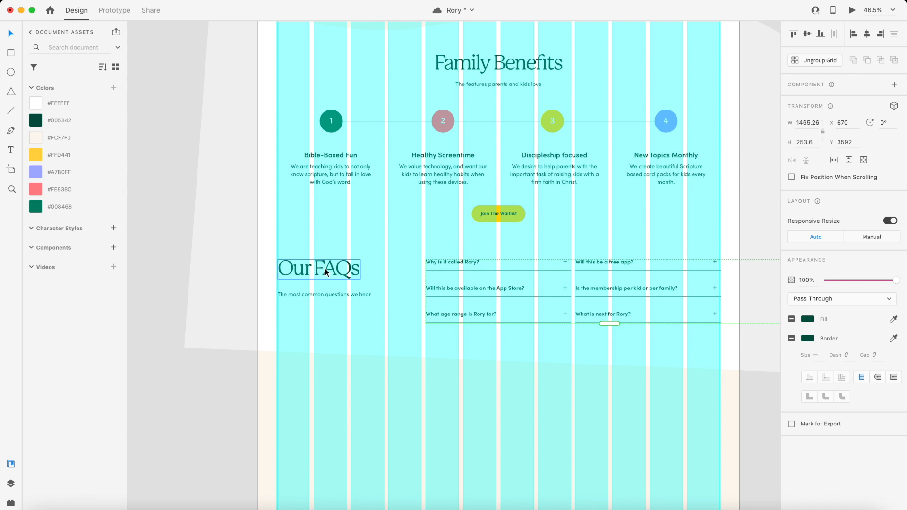
left_click(325, 268, "shift")
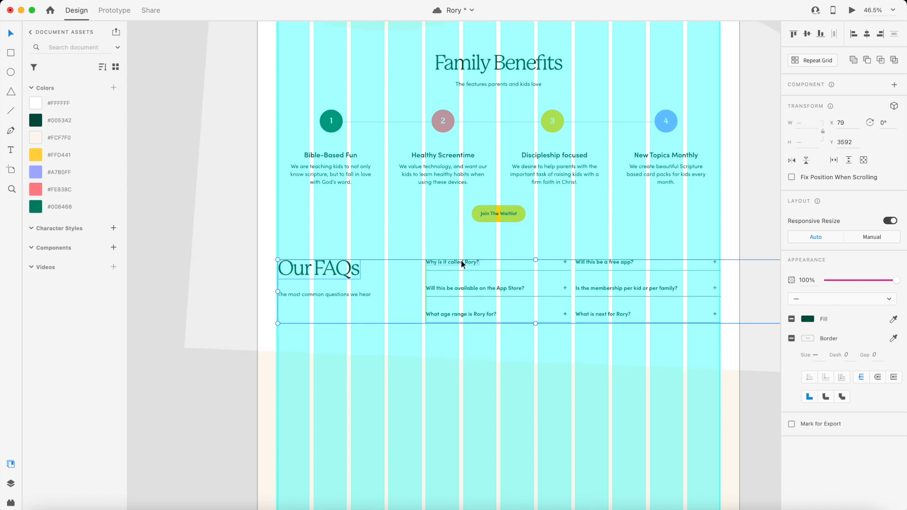
left_click_drag(464, 261, 458, 254)
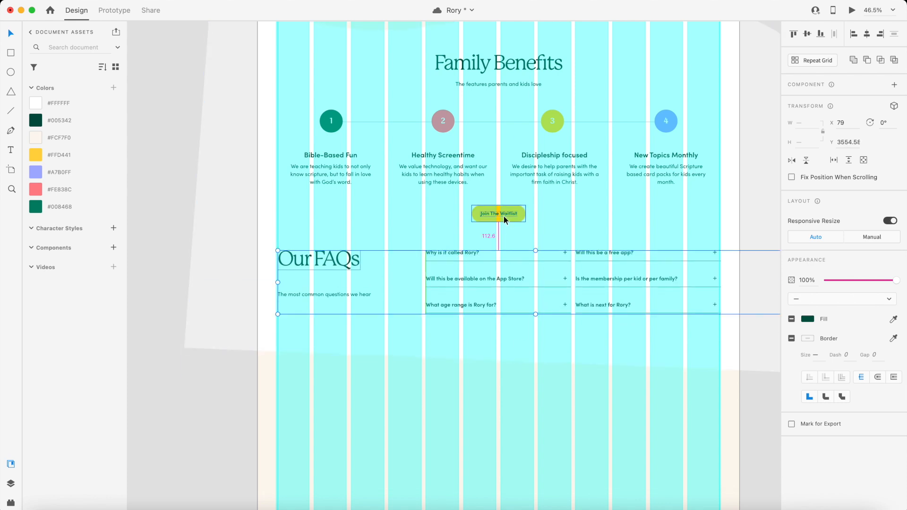
left_click_drag(351, 297, 349, 288)
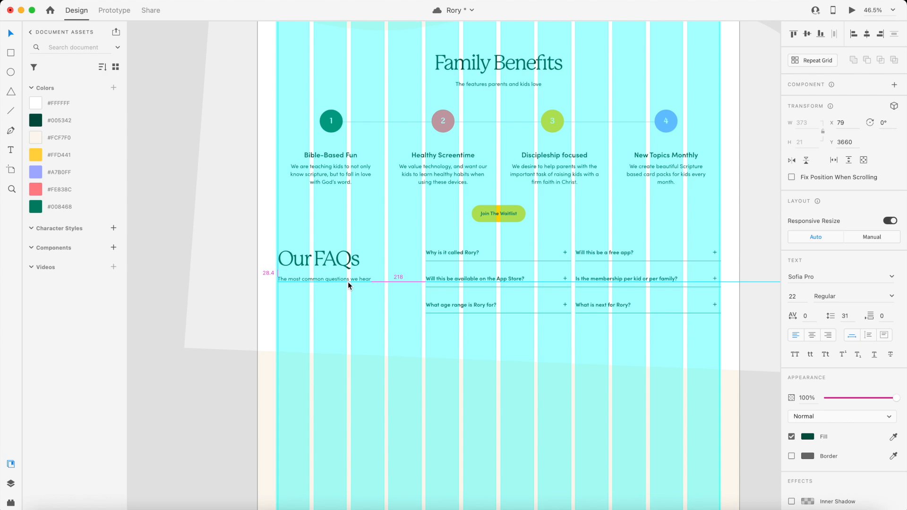
left_click(437, 415)
Preview the landing page and review it from the header through the cards, features and Family Benefits to the FAQ section
scroll(435, 415, "down", 3)
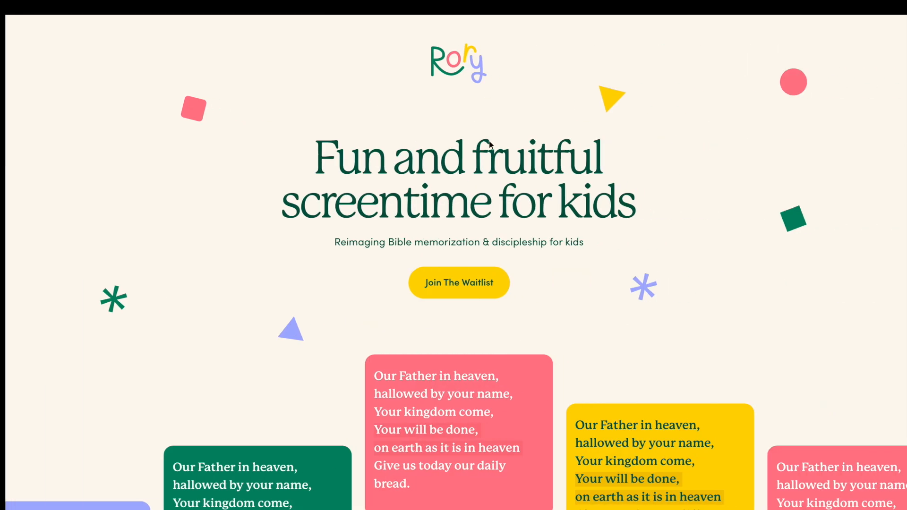
scroll(490, 141, "down", 5)
scroll(490, 127, "up", 4)
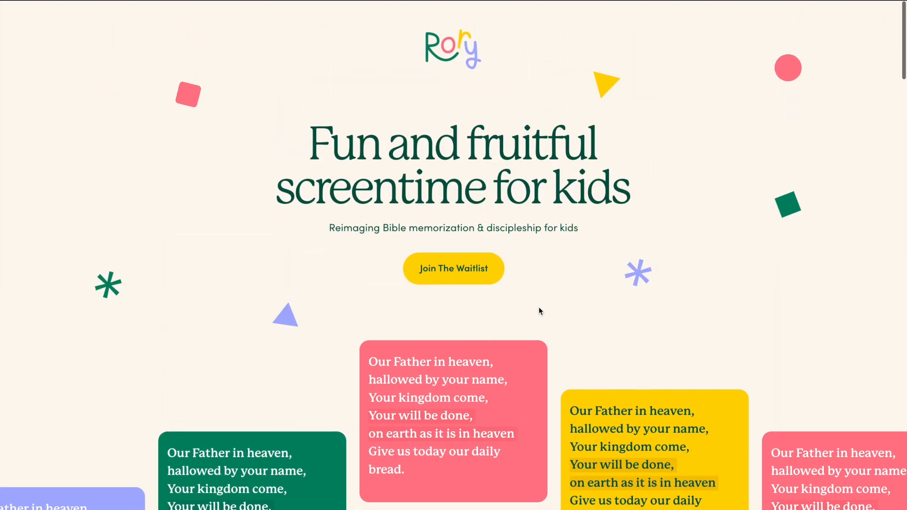
scroll(538, 307, "down", 12)
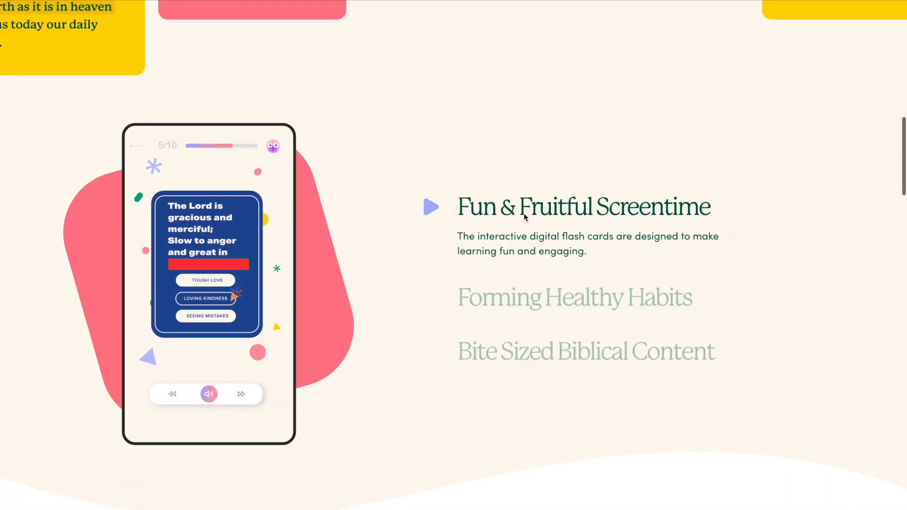
scroll(501, 178, "down", 6)
scroll(494, 154, "down", 3)
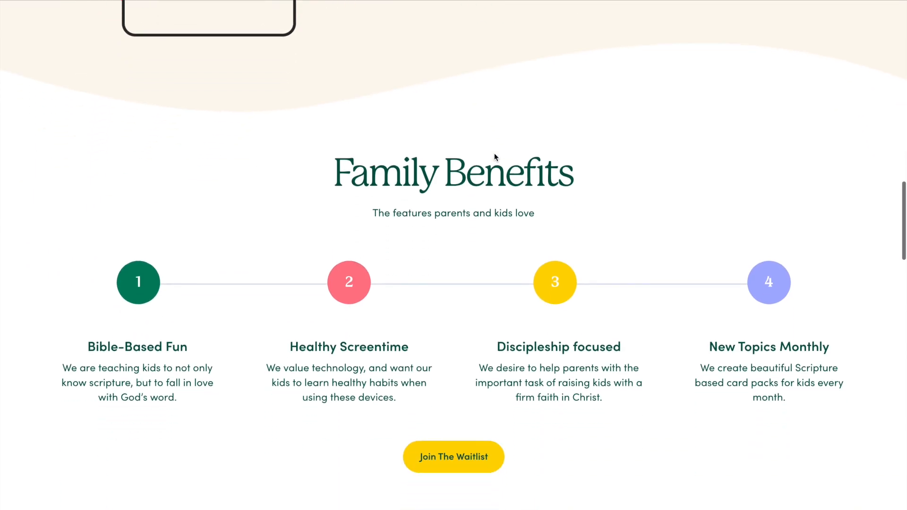
scroll(448, 280, "down", 6)
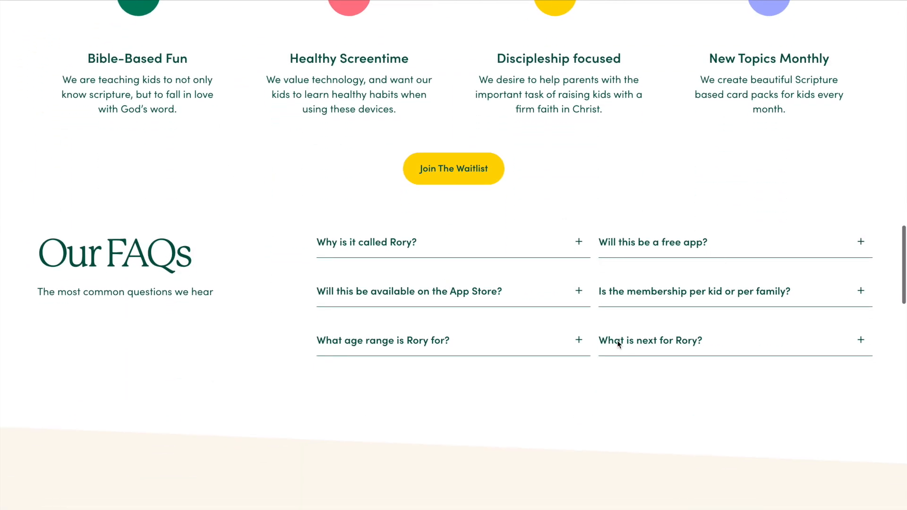
scroll(618, 343, "up", 2)
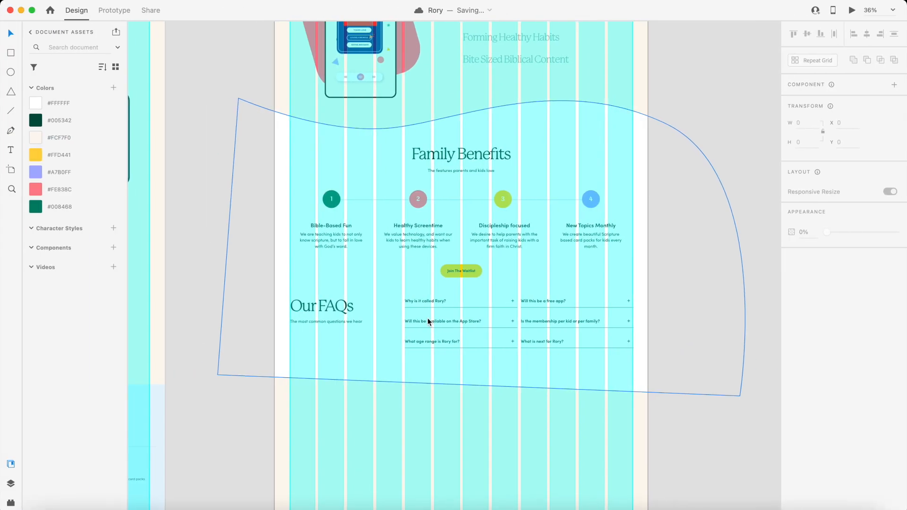
Move the "Our FAQs" heading, its subtitle and the question grid together slightly lower beneath the "Join The Waitlist" button
left_click(425, 299)
left_click(348, 310, "shift")
left_click(336, 323, "shift")
left_click_drag(330, 309, 330, 315)
left_click(410, 378)
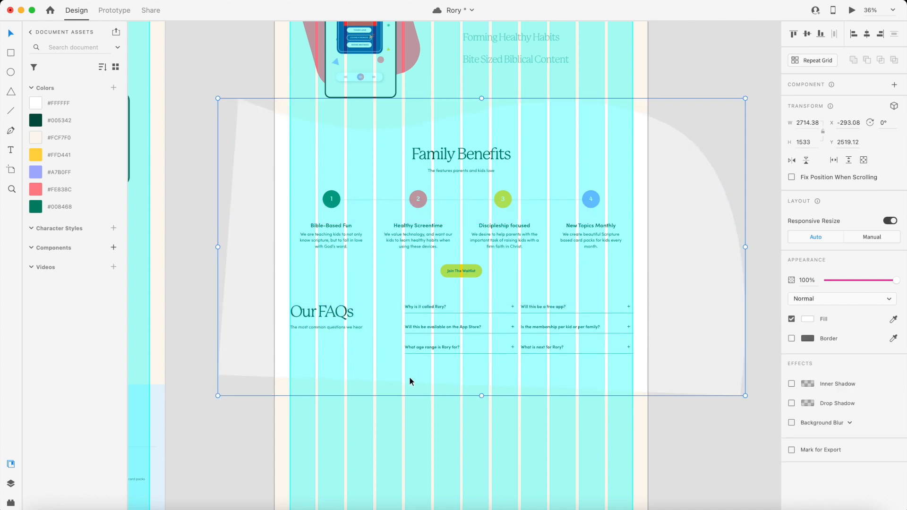
Extend the white wave shape downward by moving its two bottom anchor points lower together
scroll(409, 377, "down", 2)
double_click(409, 377)
left_click(250, 375)
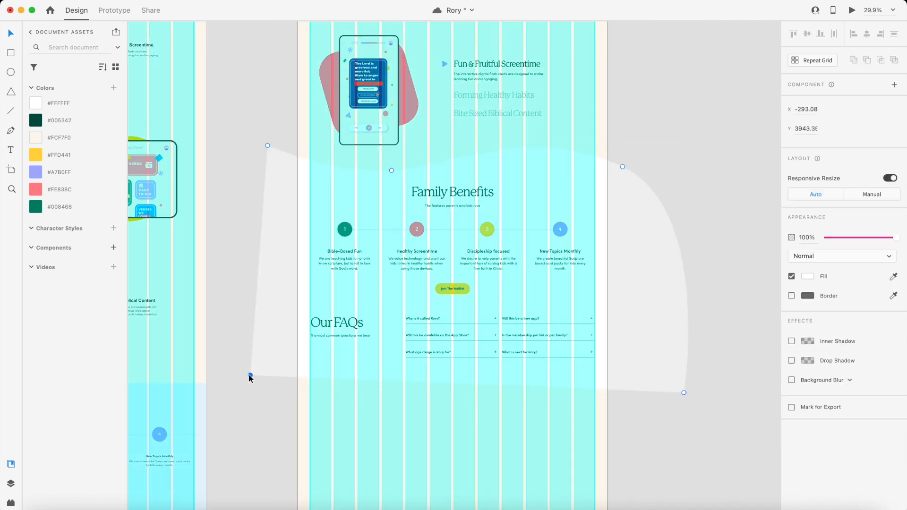
left_click_drag(683, 394, 683, 422)
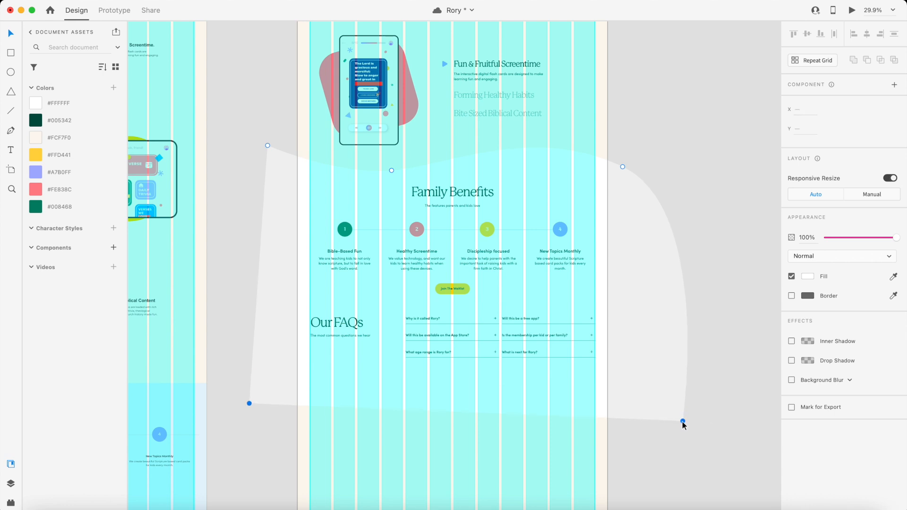
left_click(716, 287)
scroll(717, 287, "down", 4)
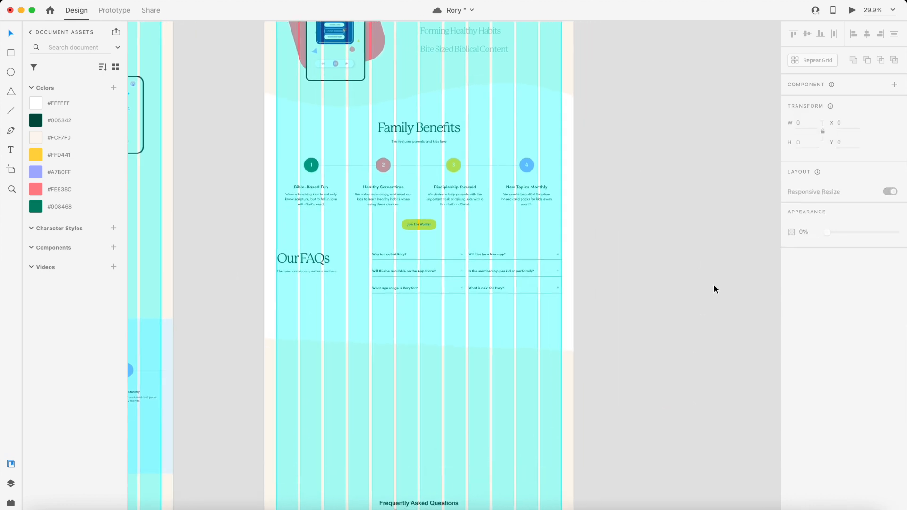
Duplicate the white wave shape and place the copy directly below the "Our FAQs" question grid
scroll(714, 285, "down", 2)
key("super+shift+apostrophe")
key("super+shift+apostrophe")
left_click(573, 91)
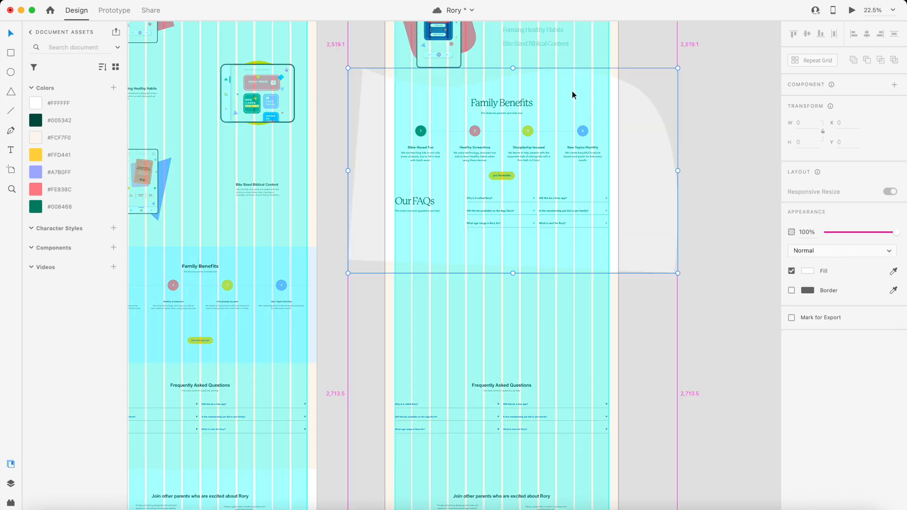
left_click_drag(582, 267, 582, 265)
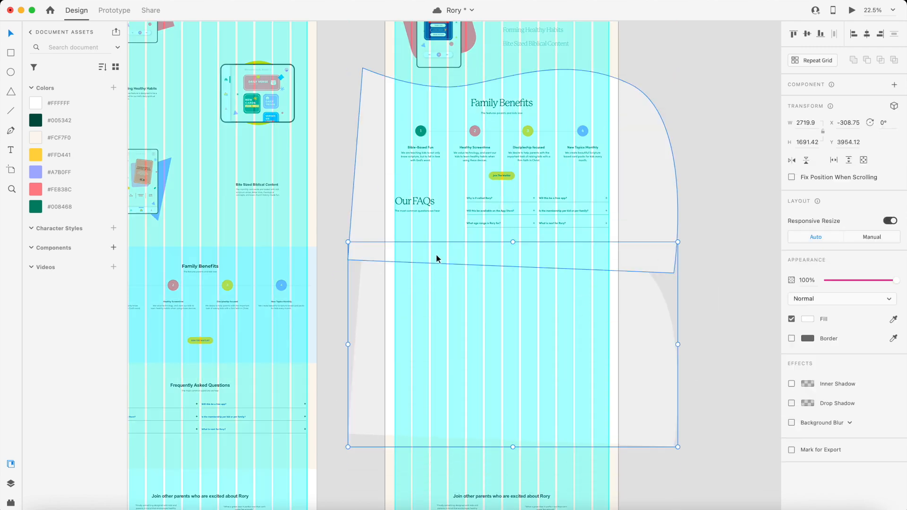
Fill the lower wave copy with #FCF7F0 and fine-tune its vertical position beneath the FAQ section
left_click(109, 138)
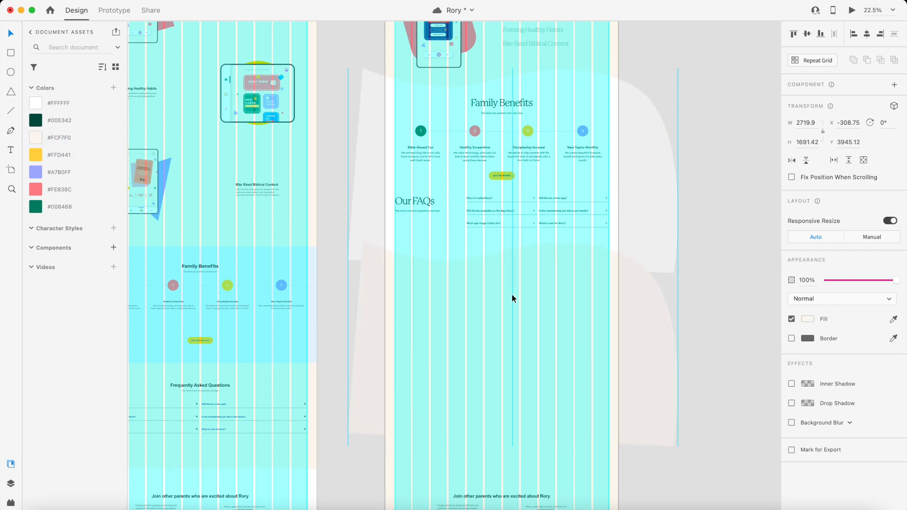
left_click(664, 136)
key("super+shift+apostrophe")
scroll(664, 136, "up", 2)
key("super+shift+apostrophe")
scroll(664, 137, "up", 2)
scroll(664, 137, "left", 2)
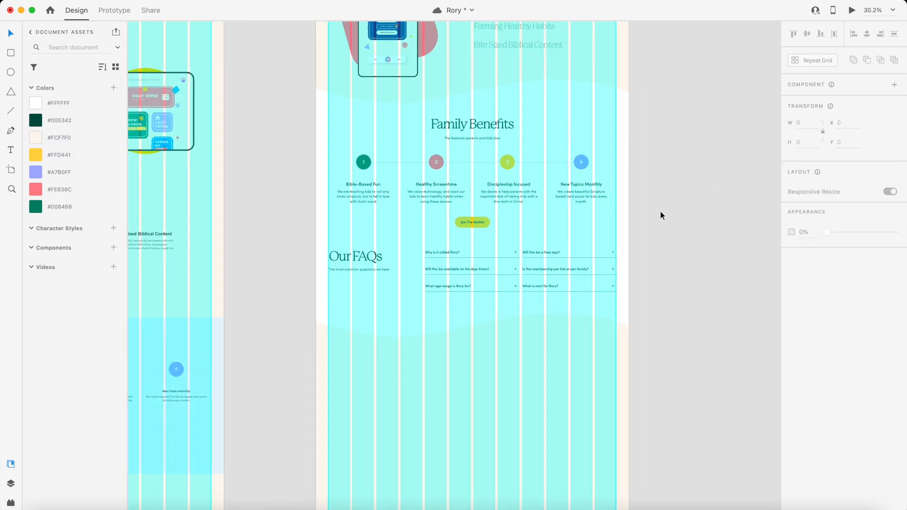
left_click(574, 361)
left_click(710, 109)
Examine the "Join other parents who are excited about Rory" testimonials on the artboard and in the page preview
scroll(710, 109, "down", 5)
scroll(710, 109, "down", 2)
scroll(610, 269, "up", 3)
key("super+shift+apostrophe")
scroll(610, 270, "up", 2)
scroll(611, 269, "right", 2)
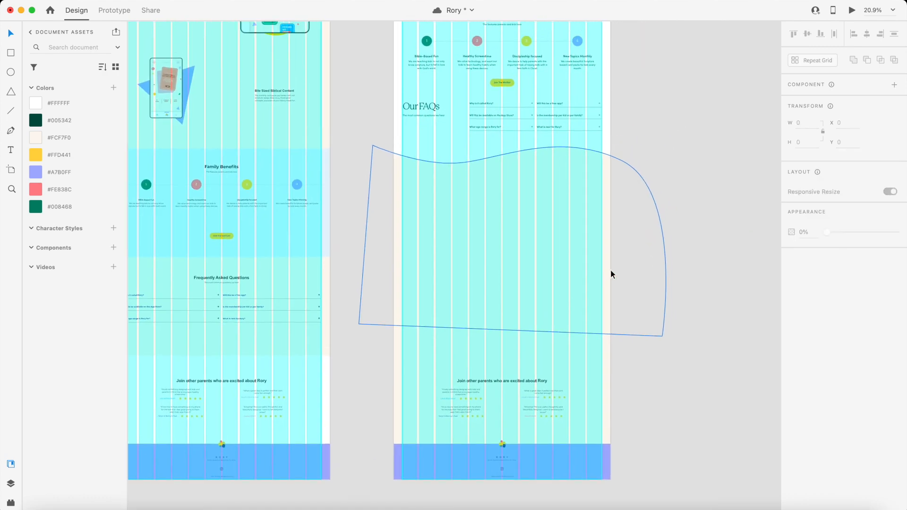
scroll(461, 384, "down", 2)
scroll(461, 384, "right", 1)
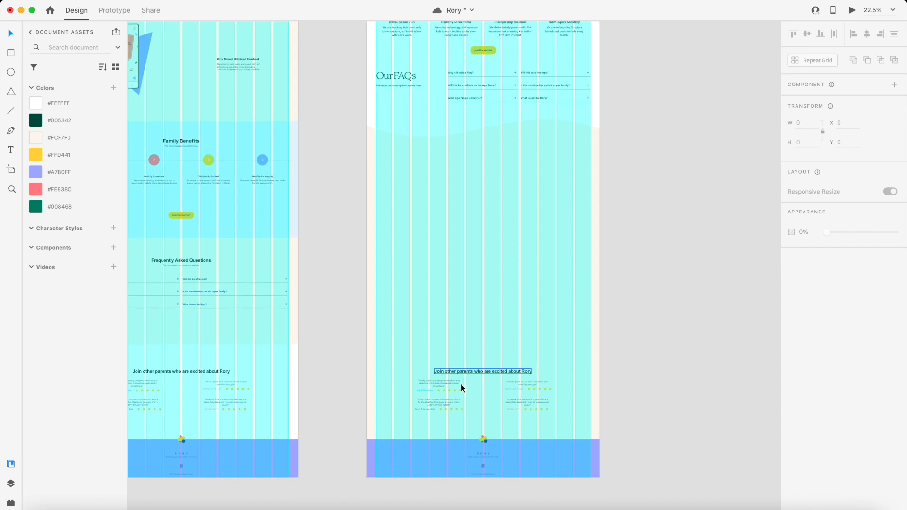
scroll(460, 384, "up", 5)
scroll(461, 384, "up", 2)
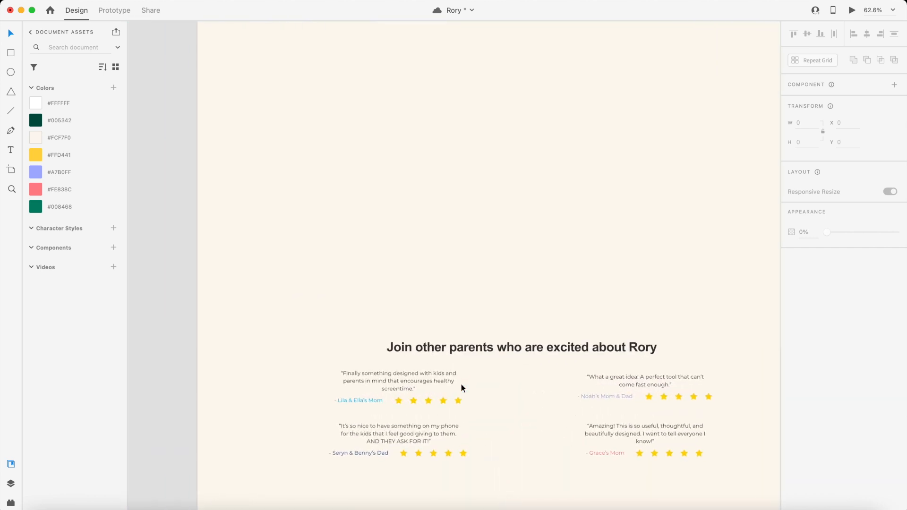
key("super+shift+apostrophe")
scroll(516, 419, "down", 2)
scroll(516, 420, "right", 2)
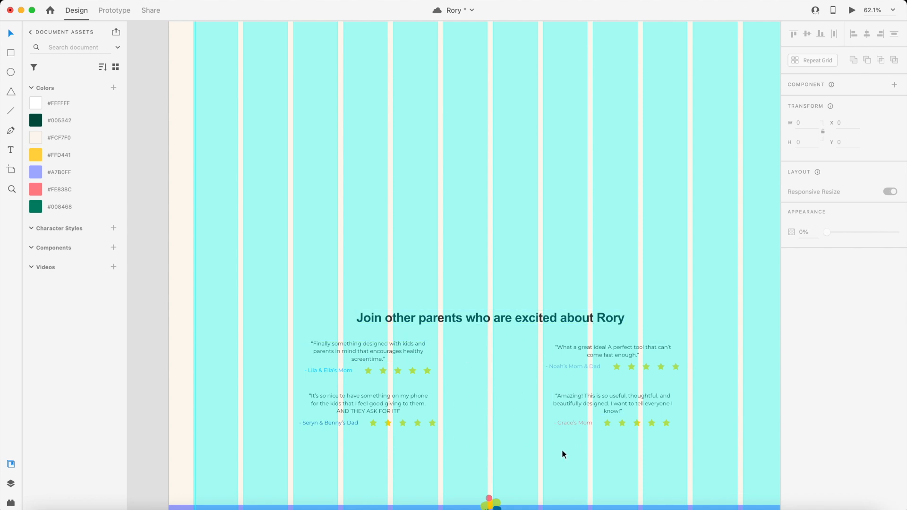
scroll(496, 399, "down", 1)
scroll(496, 398, "right", 1)
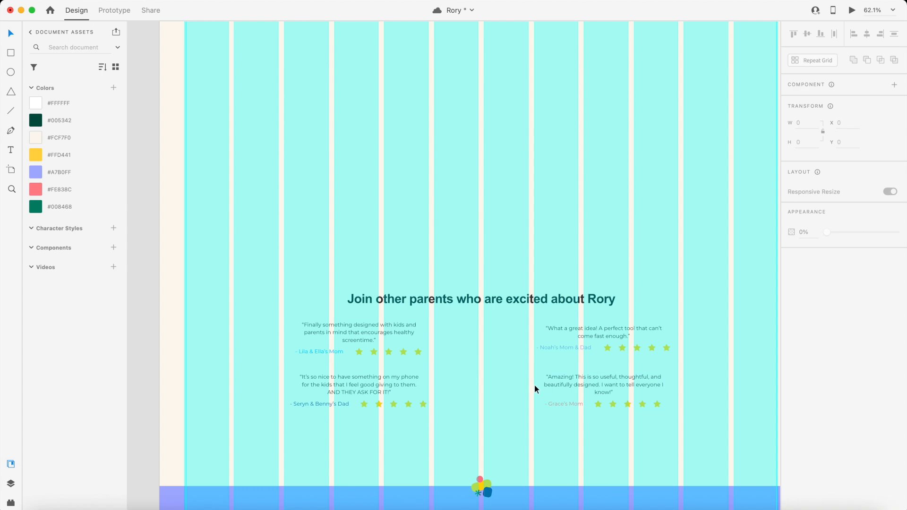
key("ctrl+Right")
scroll(565, 310, "down", 20)
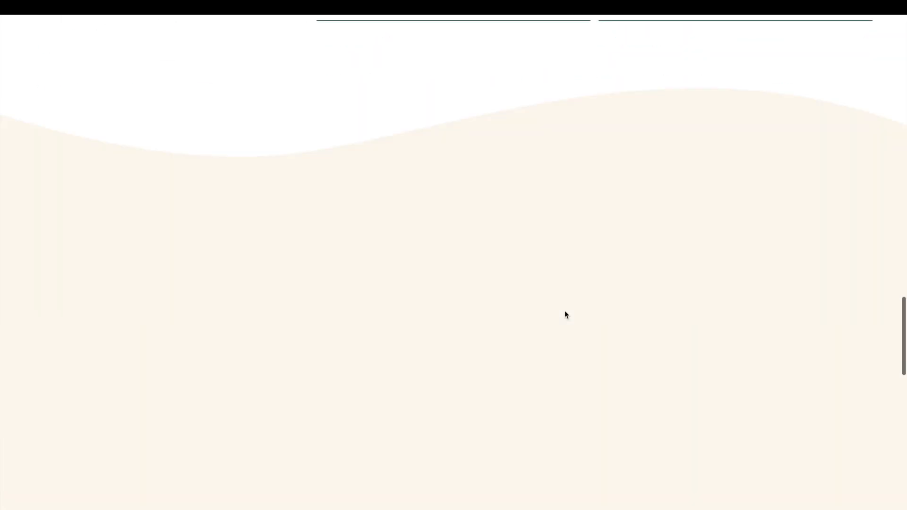
scroll(565, 311, "down", 6)
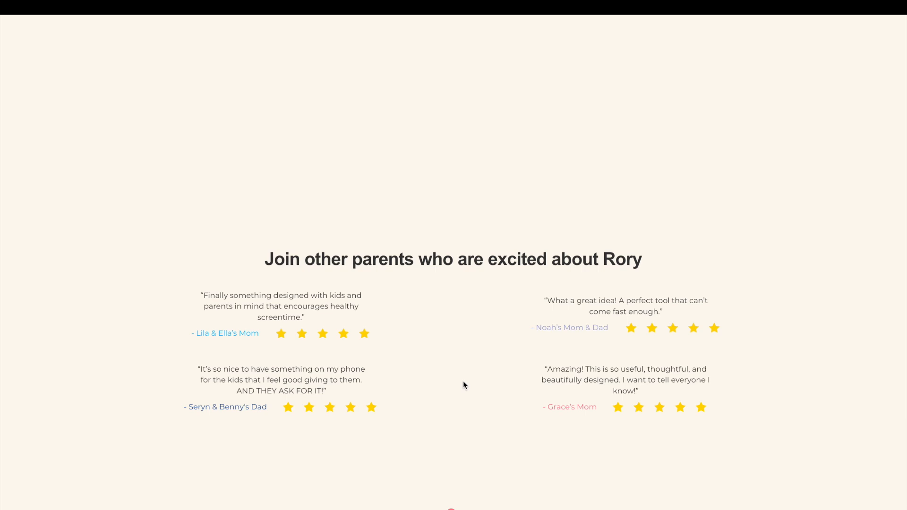
key("ctrl+Left")
Duplicate the first testimonial quote and place the copy in the open cream area below the FAQs
scroll(439, 306, "up", 2)
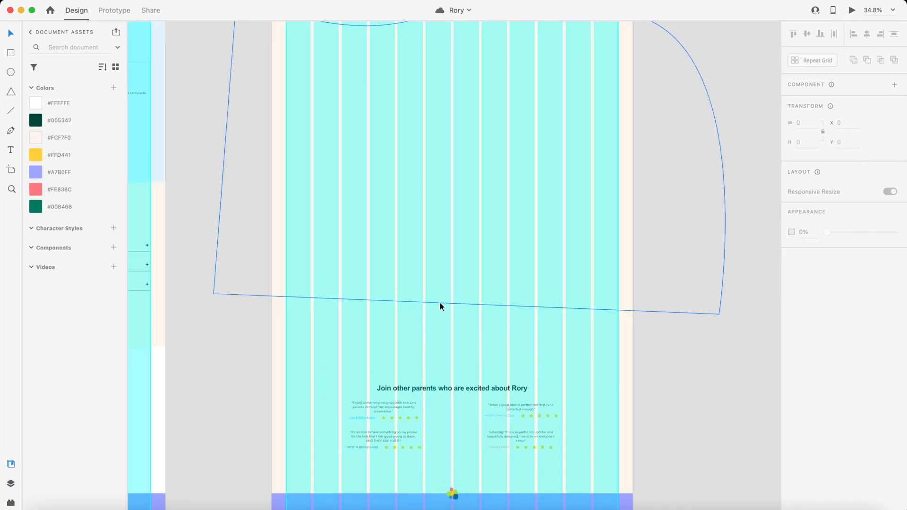
scroll(397, 432, "up", 2)
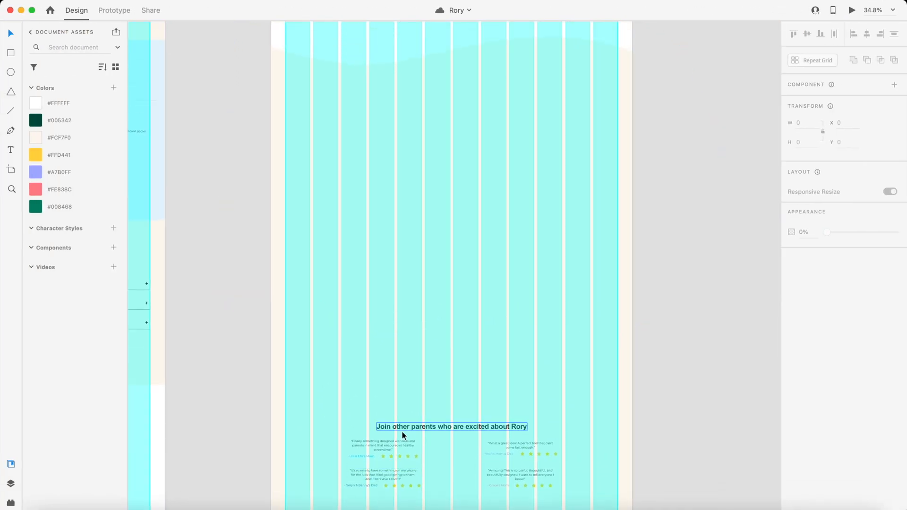
left_click(376, 448)
scroll(472, 115, "down", 10)
left_click_drag(454, 239, 470, 288)
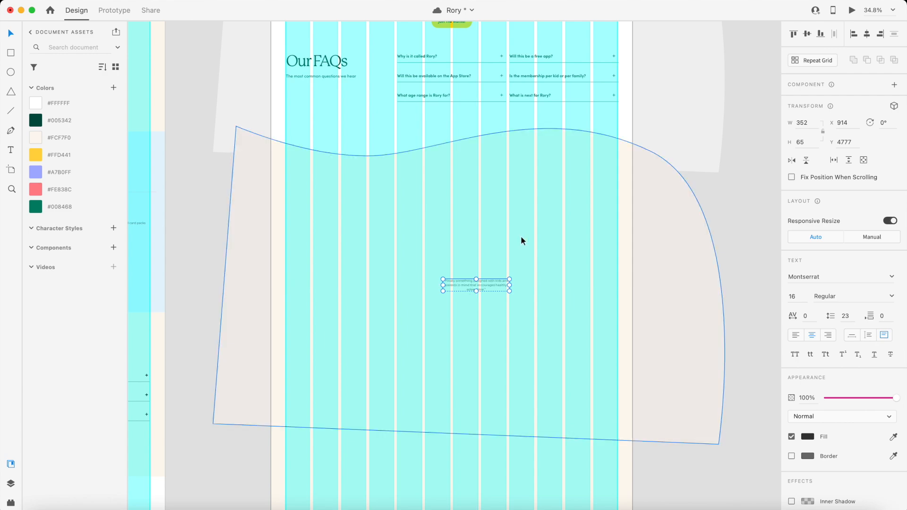
Copy the text appearance of the "Fun & Fruitful Screentime" heading onto the duplicated testimonial quote
scroll(500, 242, "up", 10)
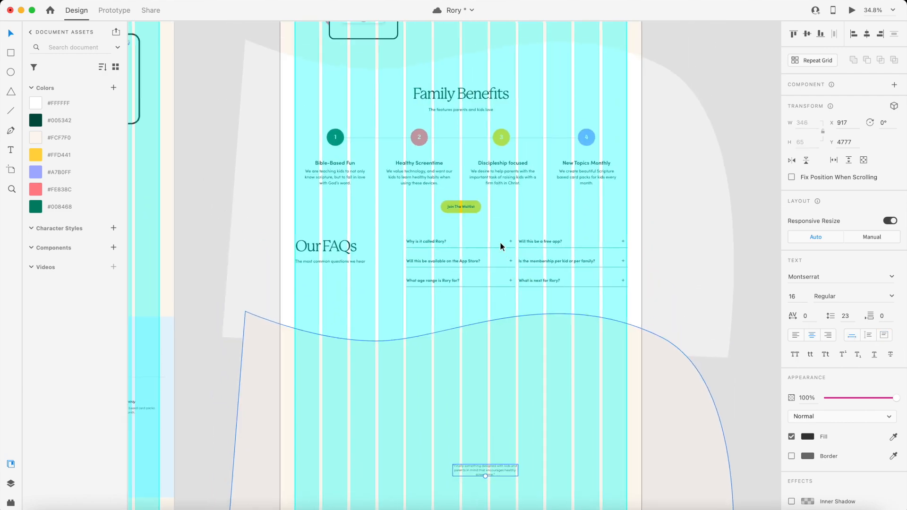
left_click(520, 146)
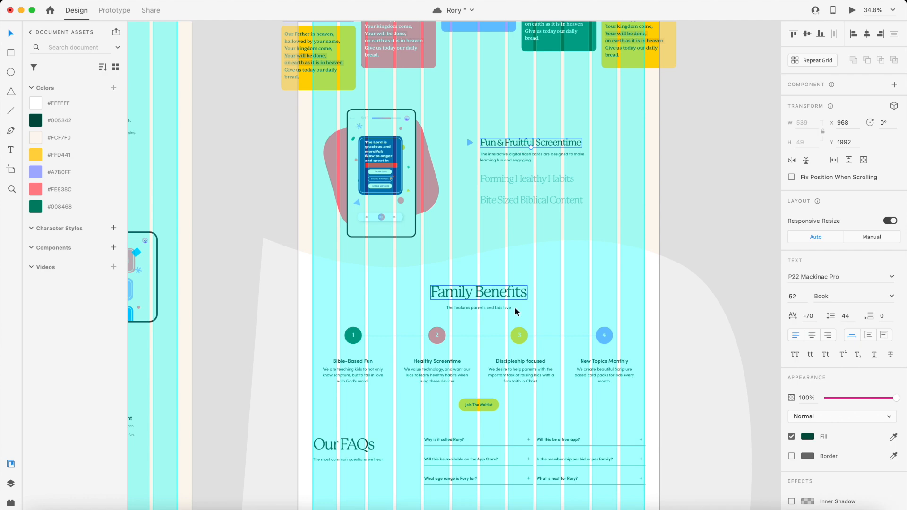
scroll(515, 305, "down", 10)
scroll(512, 363, "up", 5)
left_click(511, 356)
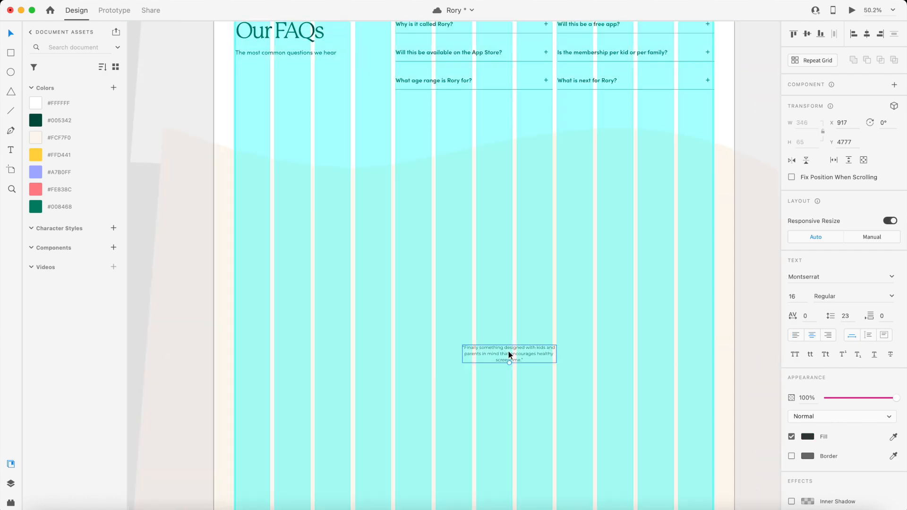
key("alt+super+v")
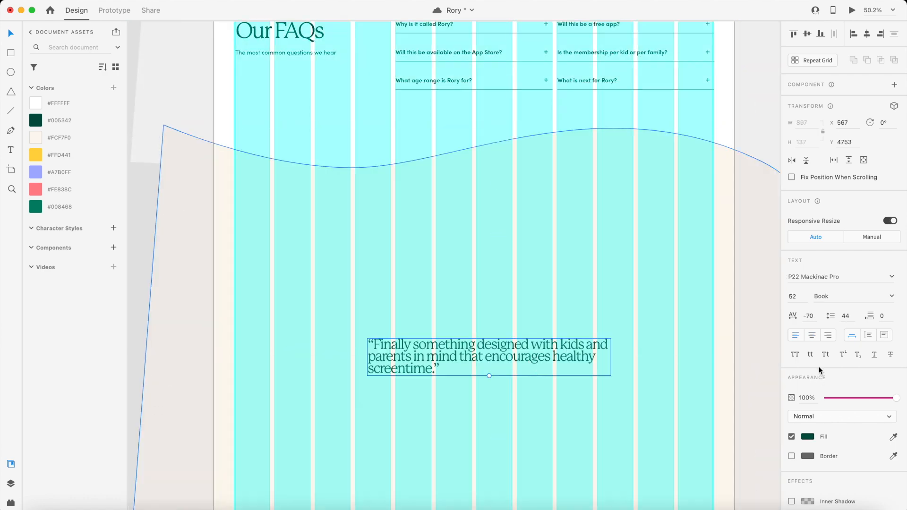
Center-align the large quote's text, set its line spacing to 70, and center it horizontally on the page
left_click(812, 336)
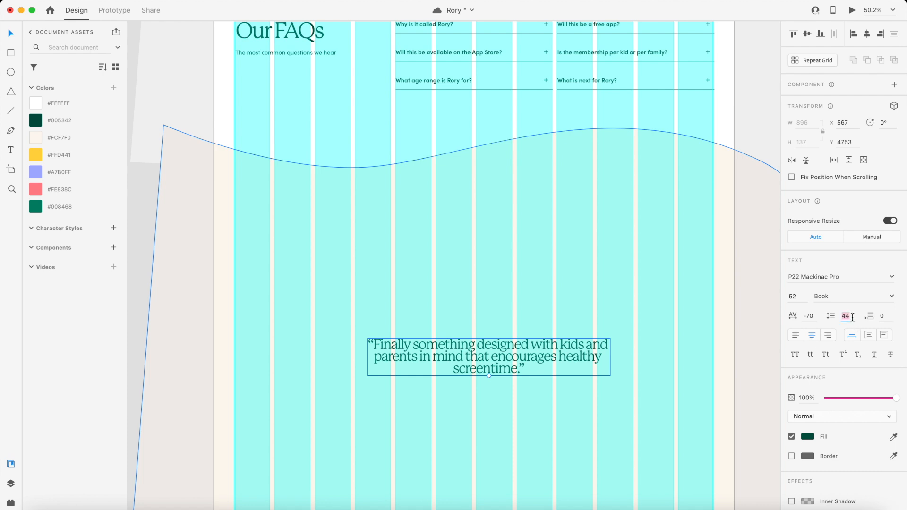
type("64")
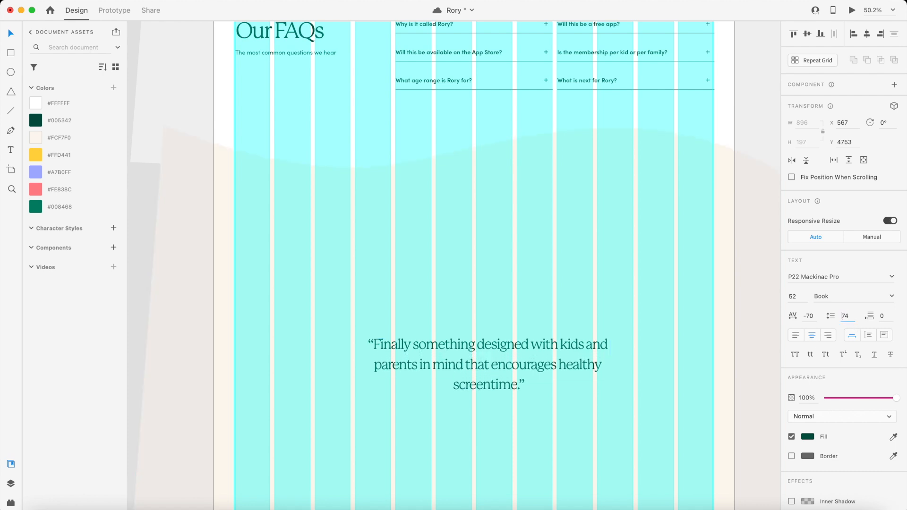
key("shift+Up")
key("Down")
key("Down")
key("Down")
key("Down")
left_click(624, 352)
mouse_move(523, 362)
left_mouse_down()
mouse_move(500, 363)
mouse_move(507, 362)
left_mouse_up()
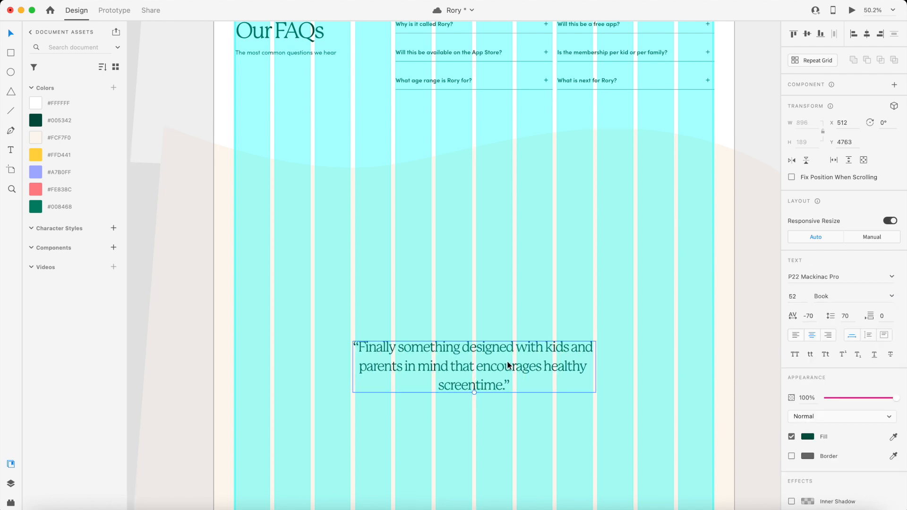
Duplicate the first testimonial's attribution line and center the copy beneath the large quote
scroll(501, 273, "down", 2)
scroll(488, 344, "down", 2)
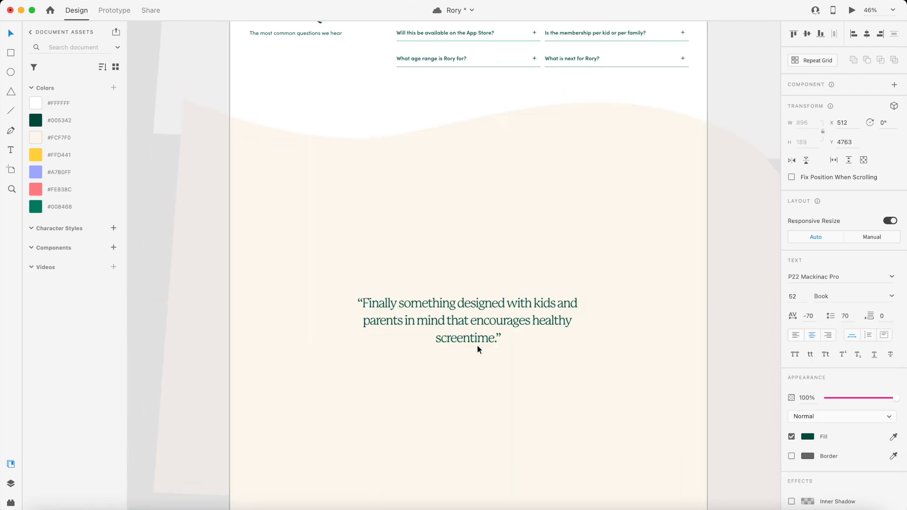
scroll(477, 320, "down", 3)
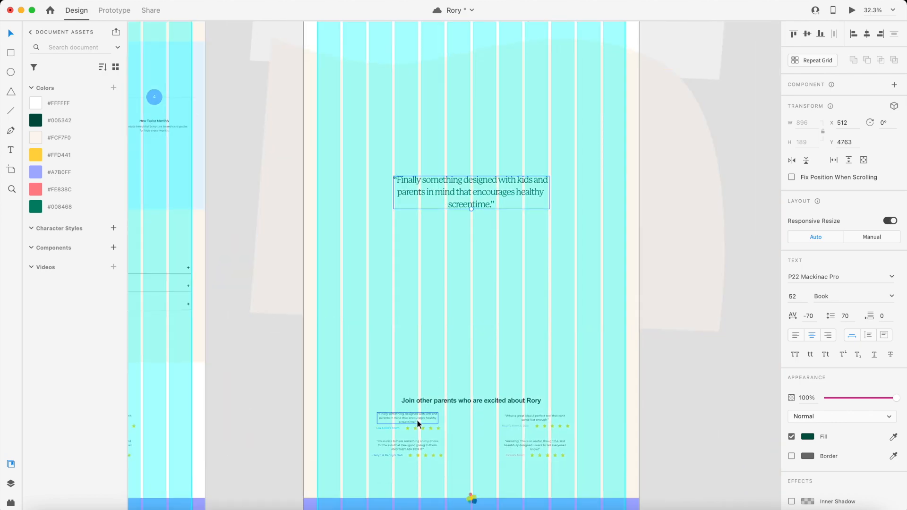
left_click_drag(395, 427, 475, 222)
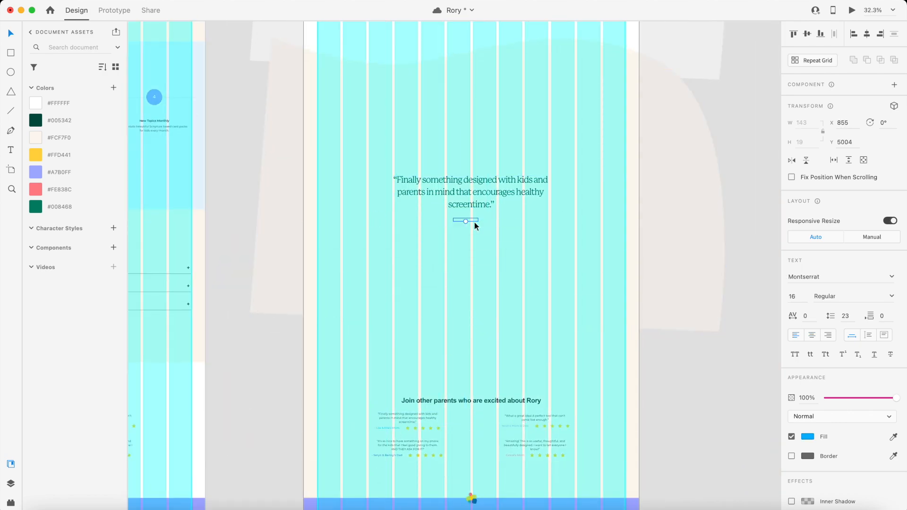
scroll(474, 222, "up", 5)
scroll(476, 225, "up", 2)
left_click_drag(465, 306, 475, 305)
Copy the text appearance of the "Why is it called Rory?" question onto the attribution beneath the large quote
scroll(475, 305, "down", 5)
scroll(475, 58, "up", 3)
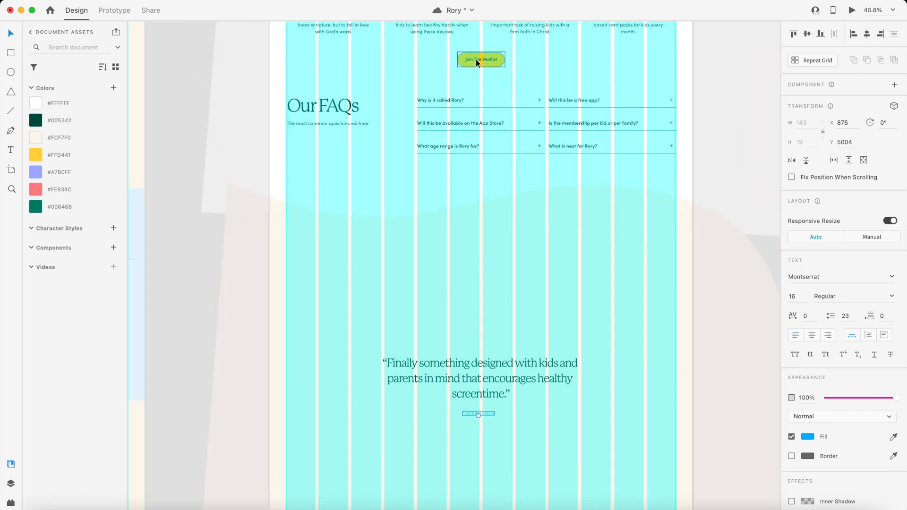
scroll(462, 79, "up", 1)
double_click(453, 194)
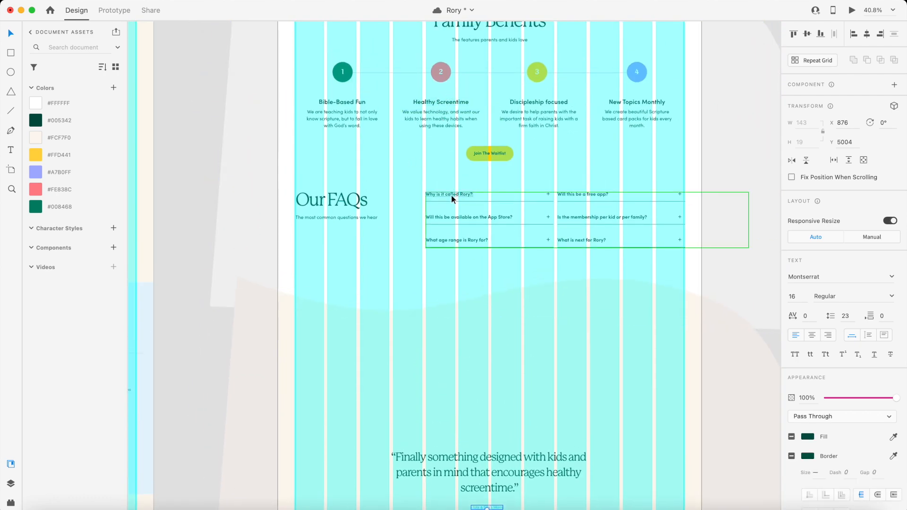
scroll(502, 297, "down", 4)
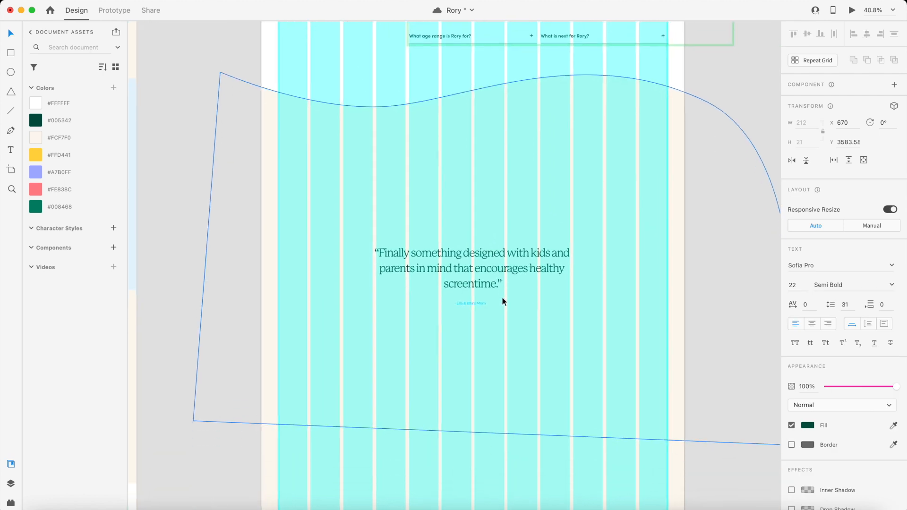
left_click(475, 304)
key("super+alt+v")
Color the attribution with the pink document color and set its font size to 28
scroll(474, 304, "up", 5)
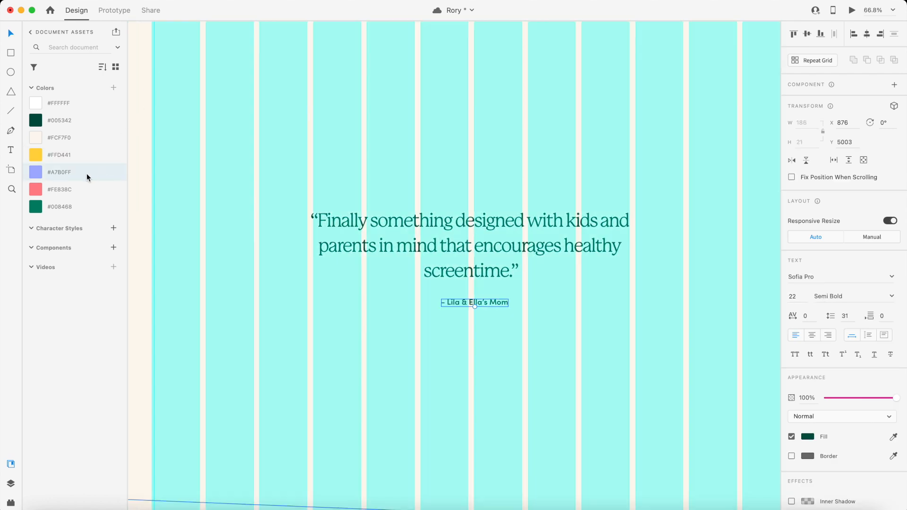
left_click(59, 189)
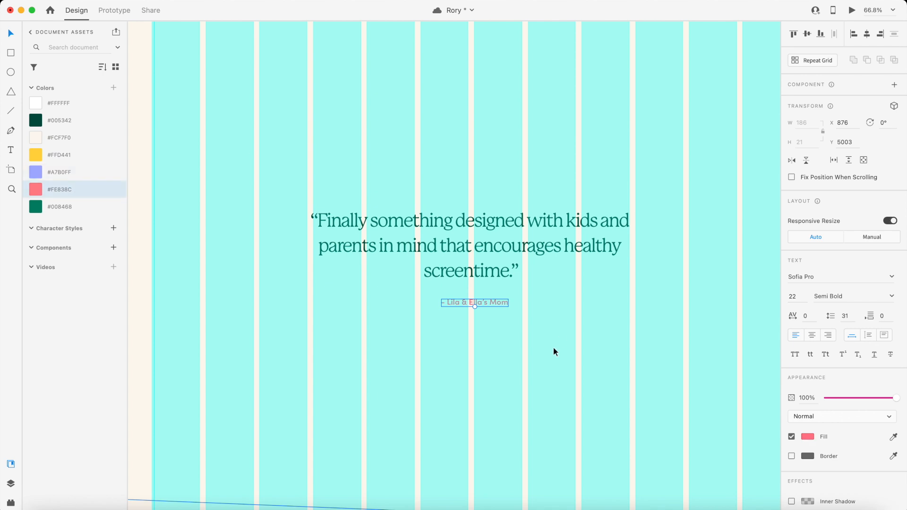
scroll(500, 303, "up", 3)
key("Up")
key("Up")
key("Up")
key("Up")
key("Up")
key("Up")
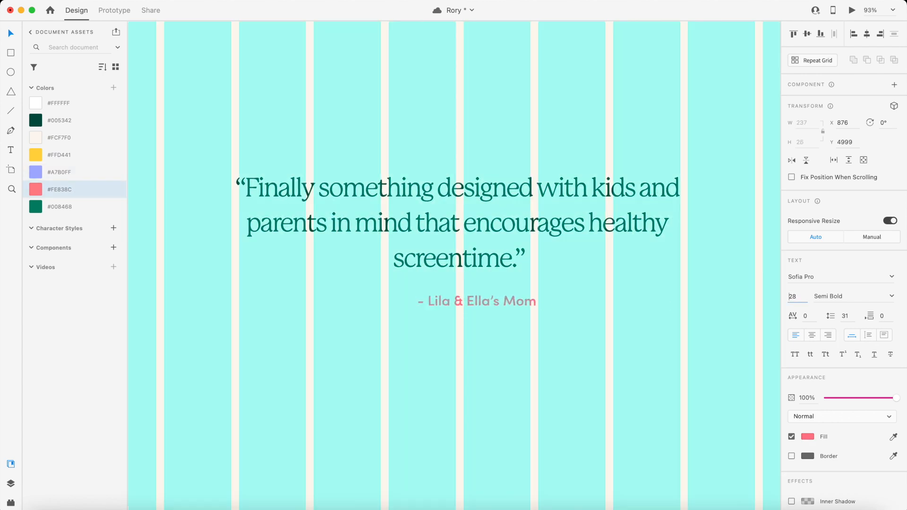
Re-center the enlarged attribution beneath the large quote
left_click_drag(491, 300, 475, 309)
left_click(490, 292)
scroll(490, 292, "down", 5)
scroll(490, 294, "down", 4)
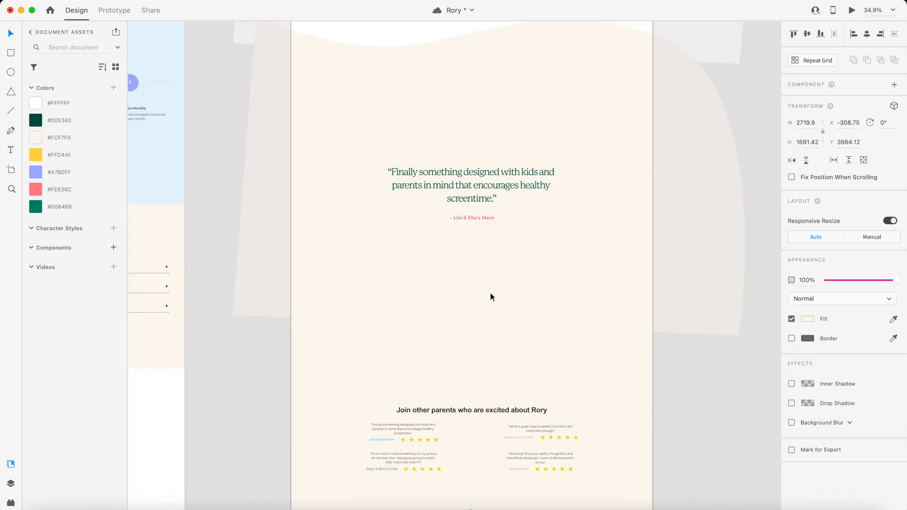
Move the first small testimonial's five-star row above the large quote
left_click(421, 361)
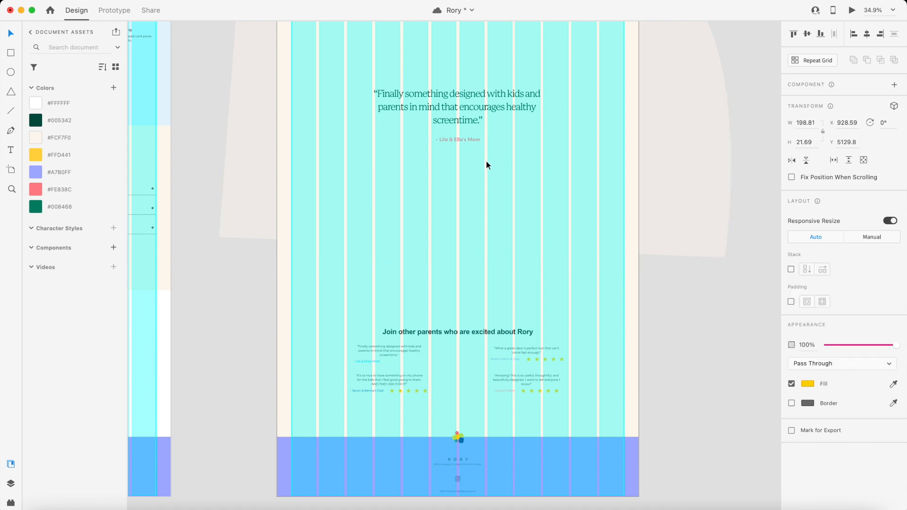
left_click_drag(468, 74, 467, 76)
scroll(467, 76, "up", 8)
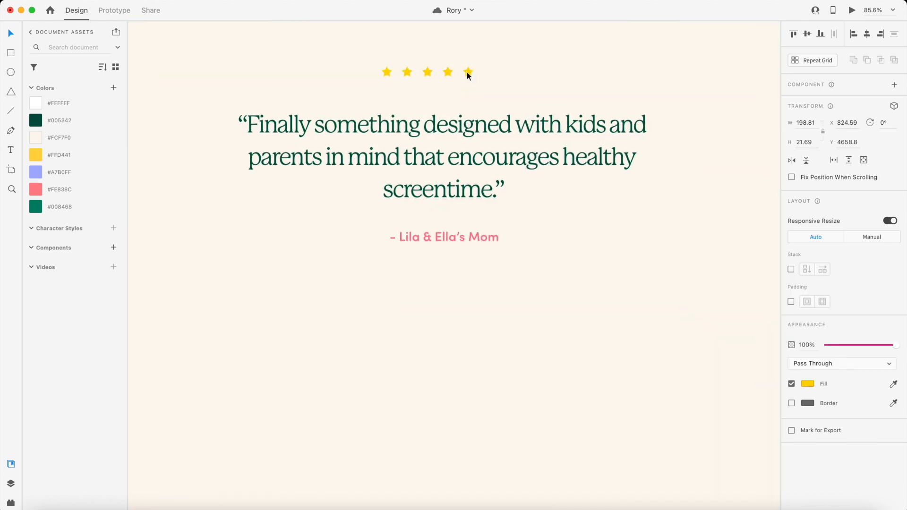
Recolor the star row with the pink document color, tighten its spacing to about 179 px wide, and center it above the quote
left_click(62, 185)
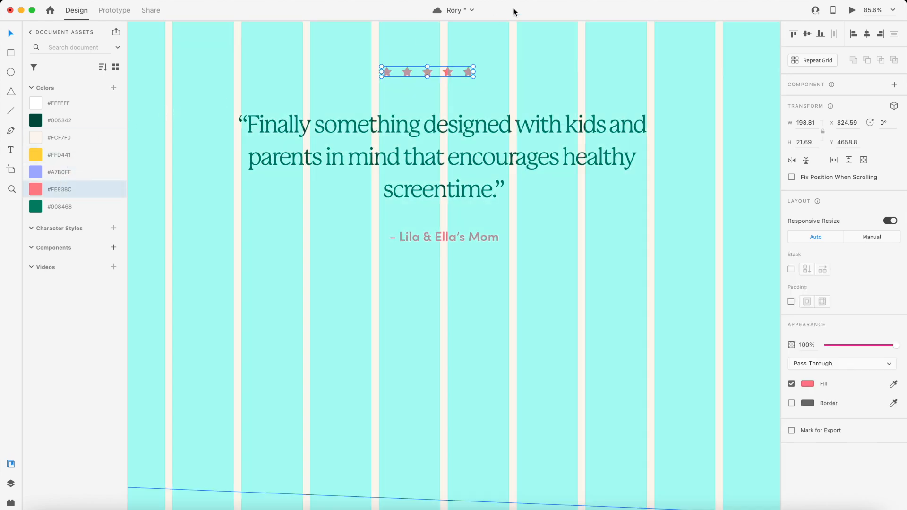
scroll(452, 70, "up", 5)
left_click_drag(495, 77, 497, 105)
scroll(469, 77, "down", 2)
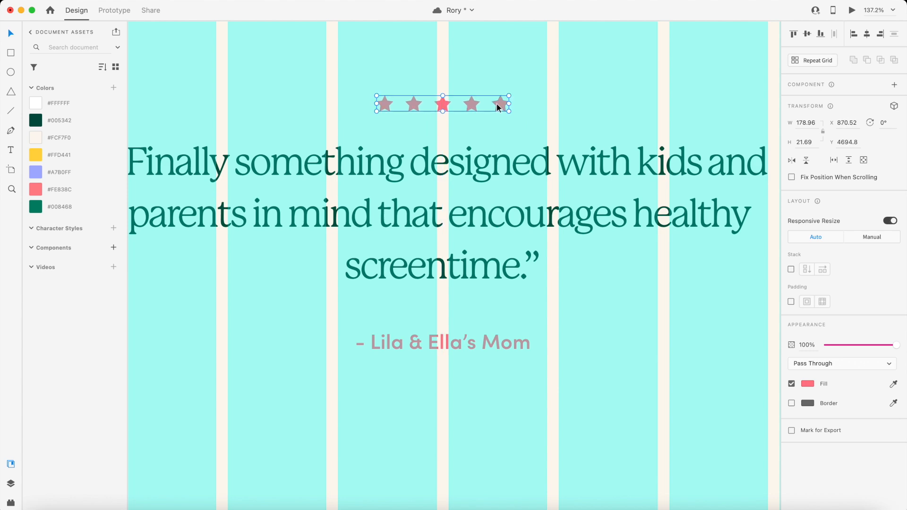
Check the quote section in the full-page preview and nudge the star row up to loosen its spacing from the quote
left_click(455, 342)
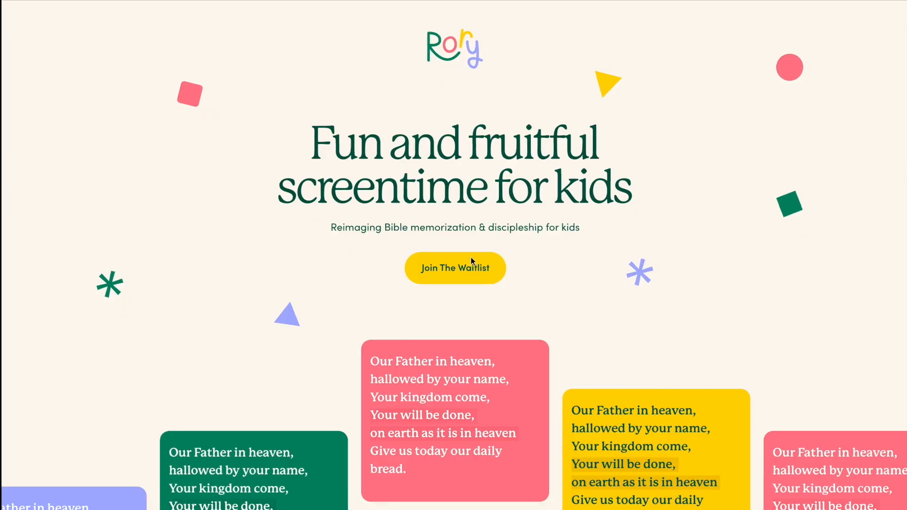
scroll(471, 258, "down", 20)
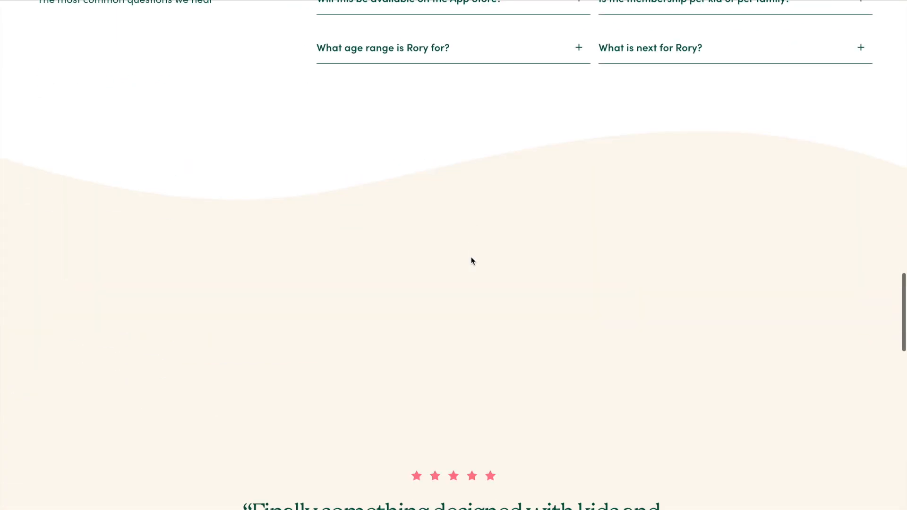
scroll(472, 257, "down", 5)
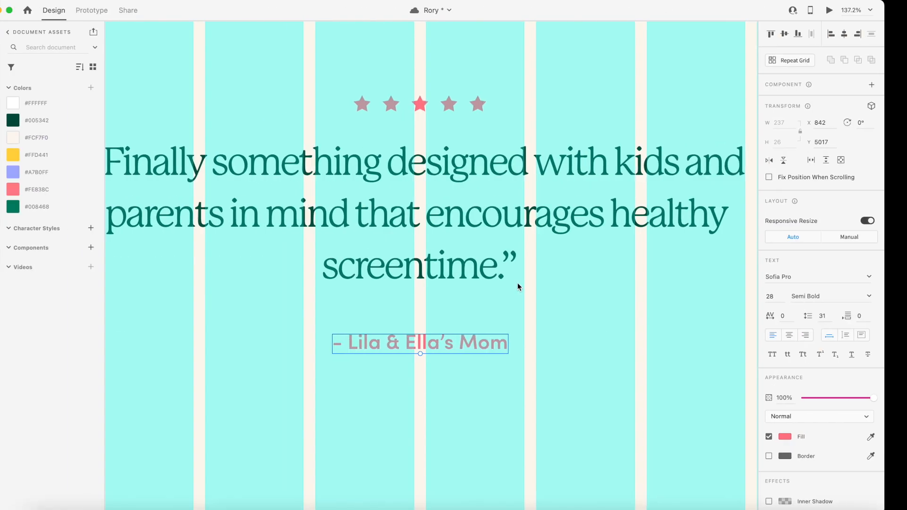
scroll(517, 282, "up", 3)
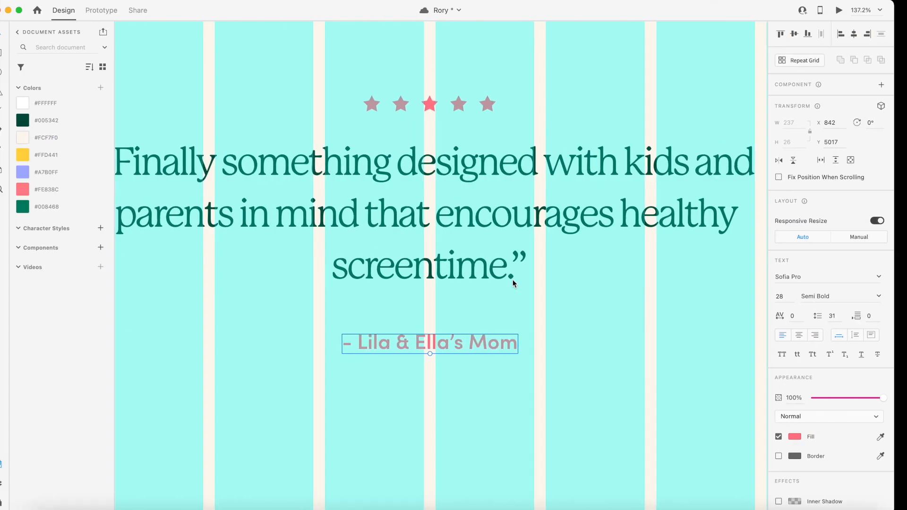
left_click(510, 176)
left_click_drag(509, 170, 508, 157)
scroll(509, 157, "down", 5)
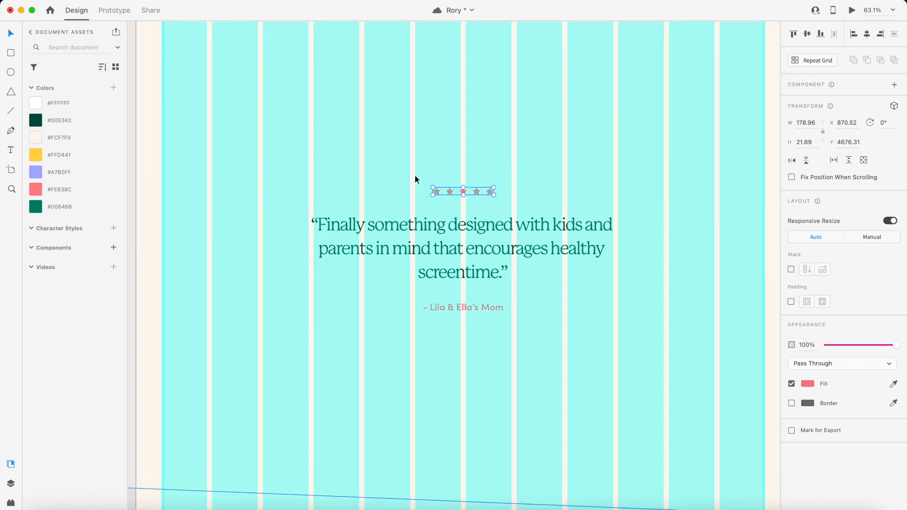
Draw a borderless white card about 1474 by 641 px around the quote, round its corners to 120, and send it behind the text
scroll(414, 179, "down", 2)
key("r")
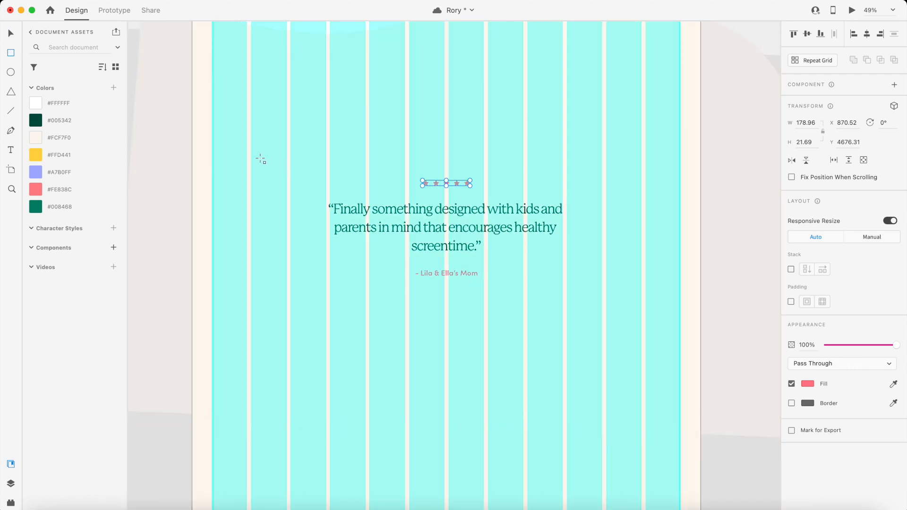
left_click_drag(251, 154, 641, 324)
left_click(792, 359)
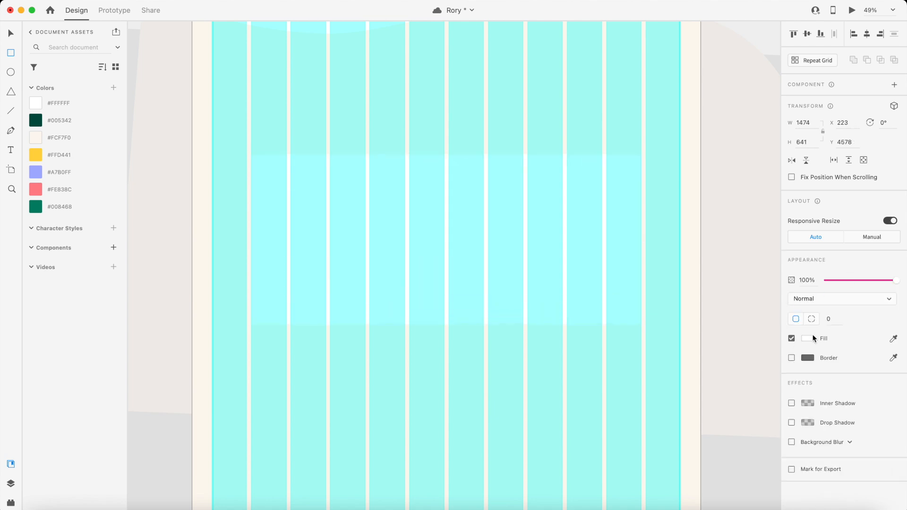
type("30")
key("shift+super+[")
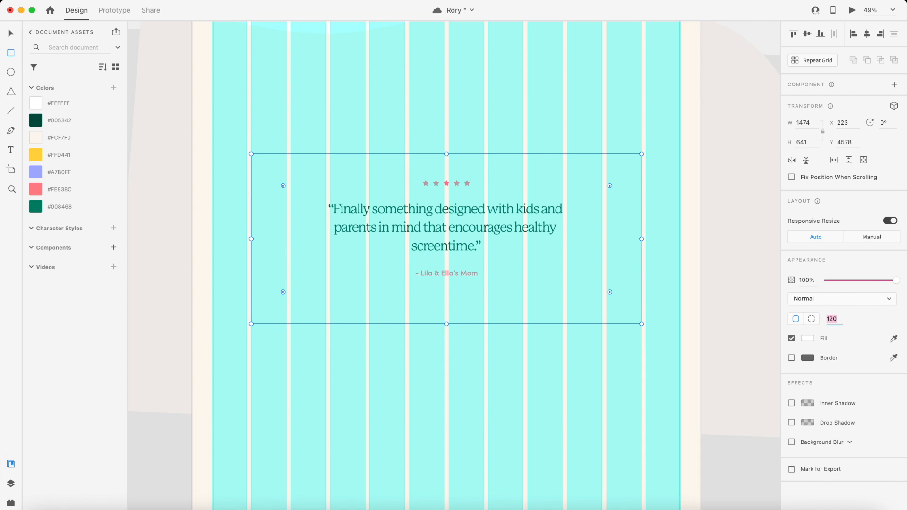
type("v")
scroll(432, 203, "down", 5)
scroll(432, 202, "up", 1)
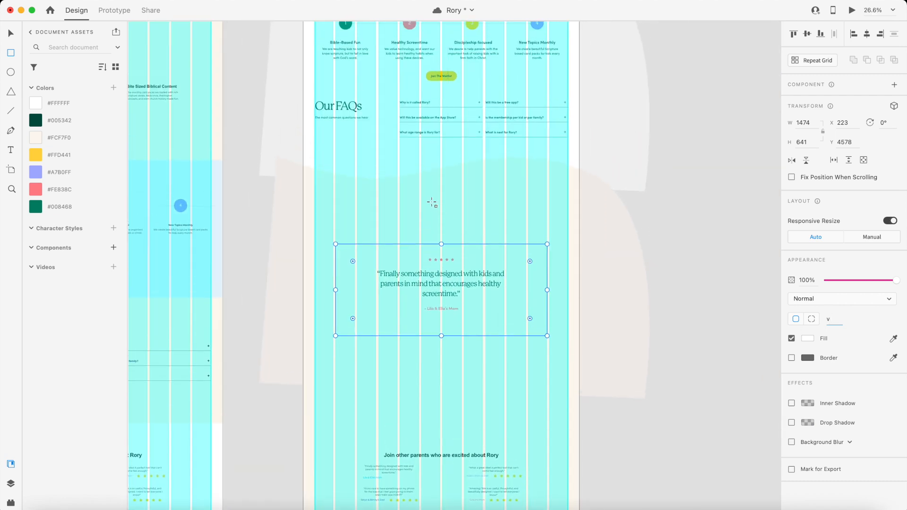
left_click(377, 208)
scroll(452, 268, "up", 3)
scroll(452, 274, "down", 2)
Select the stars, quote and attribution together and move them down to center them vertically in the white card
left_click(441, 304)
left_click(466, 341, "shift")
key("Delete")
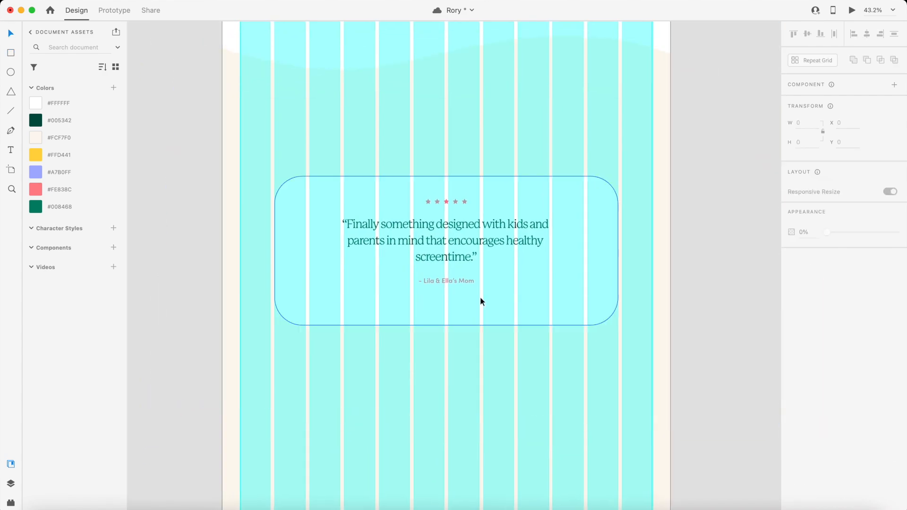
left_click(446, 223)
double_click(444, 281)
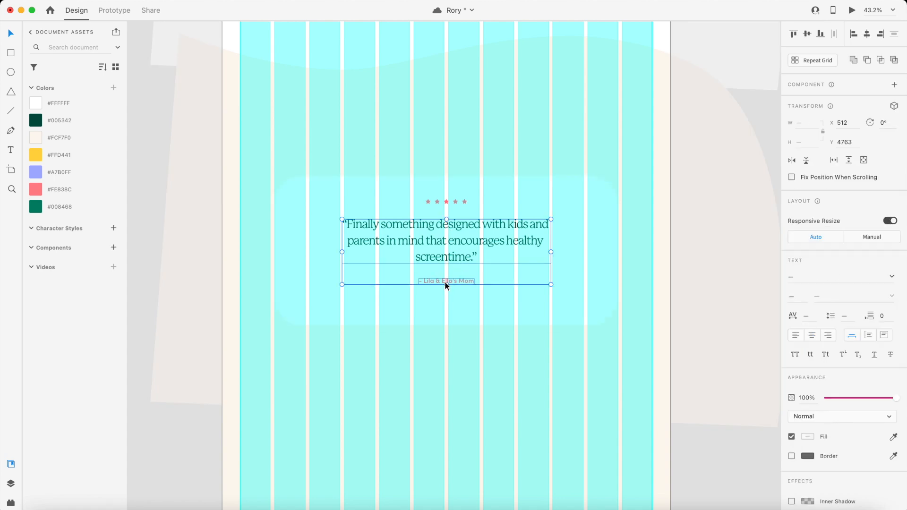
left_click(463, 206)
left_click(489, 242)
left_click_drag(489, 243, 490, 255)
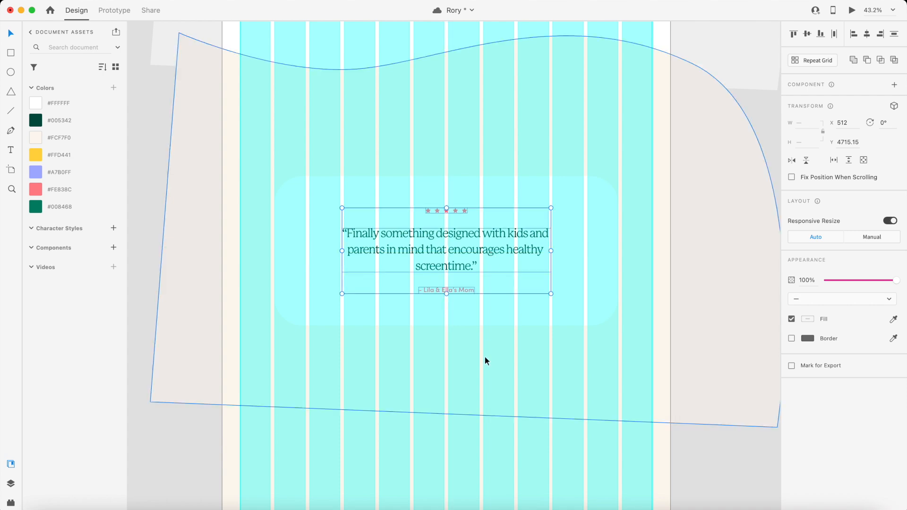
key("Escape")
Draw a circle about 135 px wide near the card's right edge, filled with green #008468 and without a border
left_click_drag(598, 252, 611, 266)
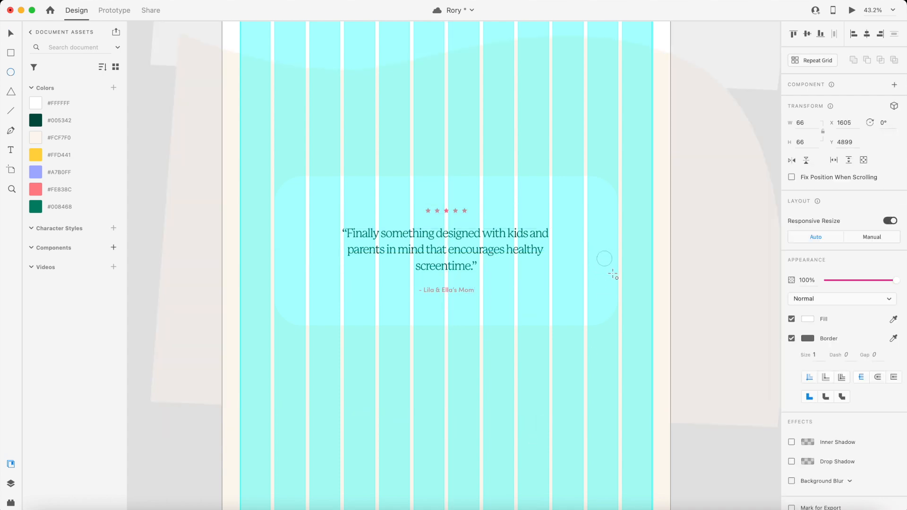
left_click(78, 118)
left_click(52, 206)
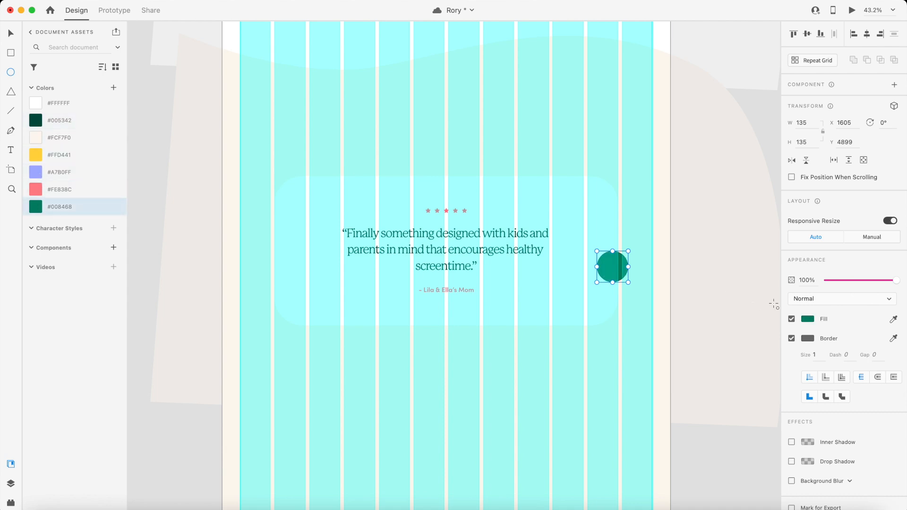
left_click(792, 319)
left_click(793, 319)
left_click(792, 338)
Center the green circle on the card's right edge, shrink it to about 131 px, and duplicate it onto the left edge
left_click_drag(609, 266, 613, 249)
scroll(614, 248, "up", 5)
left_click_drag(660, 216, 659, 216)
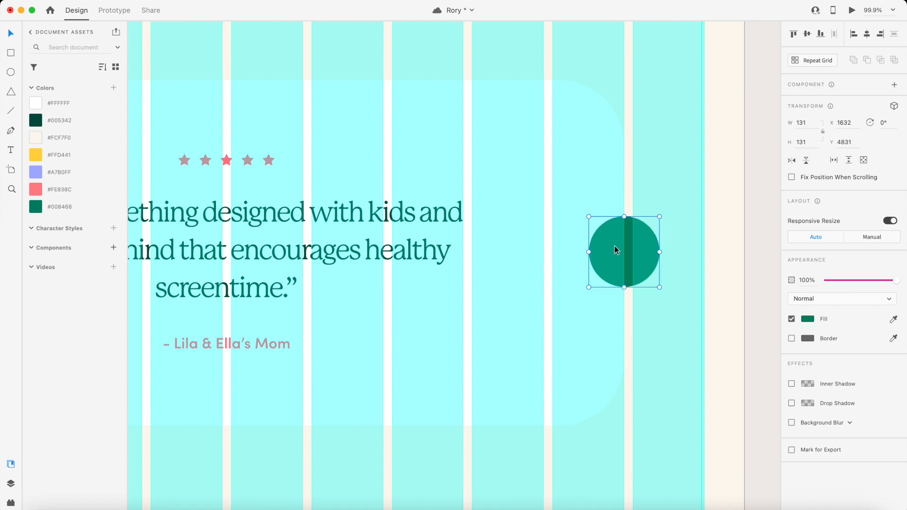
scroll(615, 250, "down", 5)
left_click_drag(616, 248, 177, 240)
Paste the left-pointing arrow icon onto the center of the left circle and shrink that circle slightly around it
scroll(177, 240, "up", 5)
key("super+v")
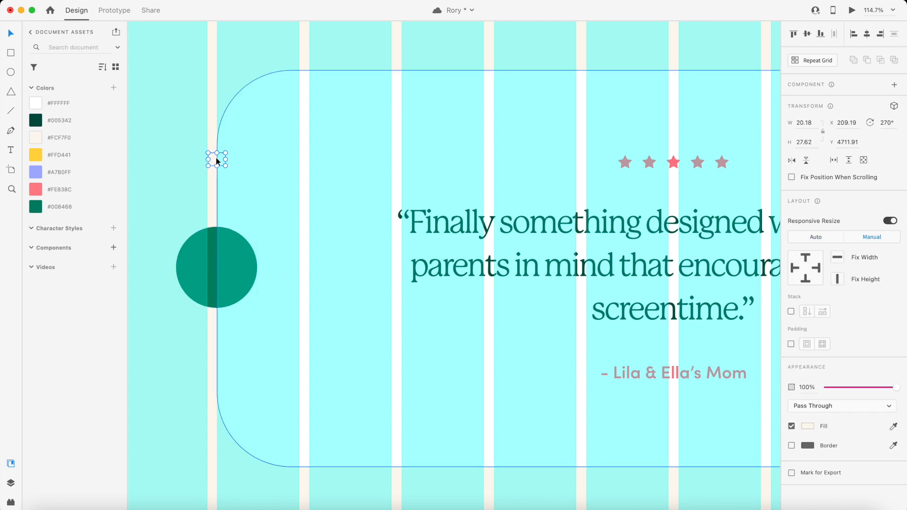
left_click_drag(223, 158, 239, 259)
scroll(223, 270, "up", 3)
left_click(238, 259, "shift")
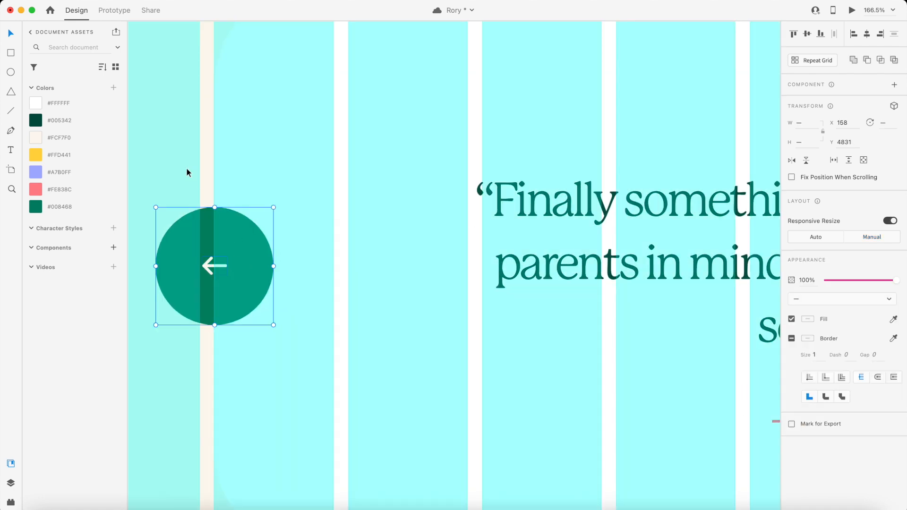
left_click(229, 235)
left_click_drag(274, 208, 267, 214)
left_click(209, 266, "shift")
Replace the plain right circle with a grouped copy of the left arrow button, turned to point right and centered on the card's edge
scroll(206, 239, "down", 5)
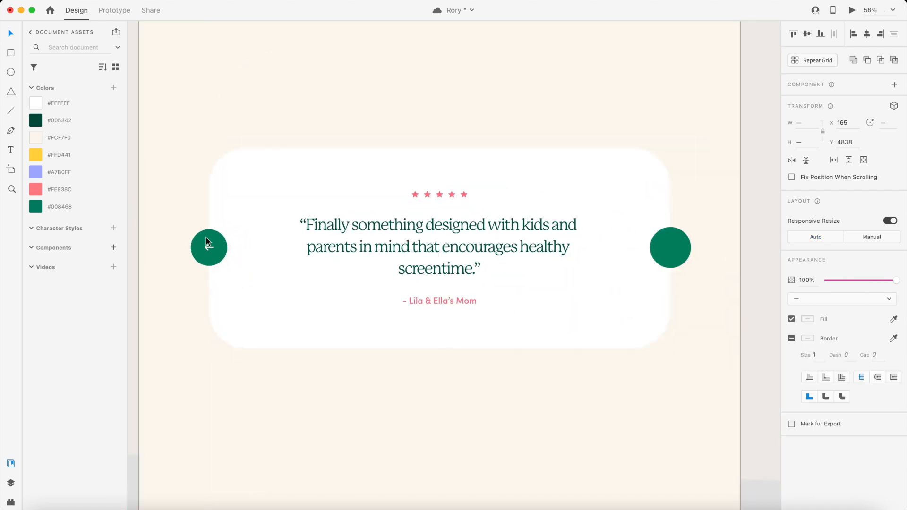
left_click_drag(208, 243, 637, 249)
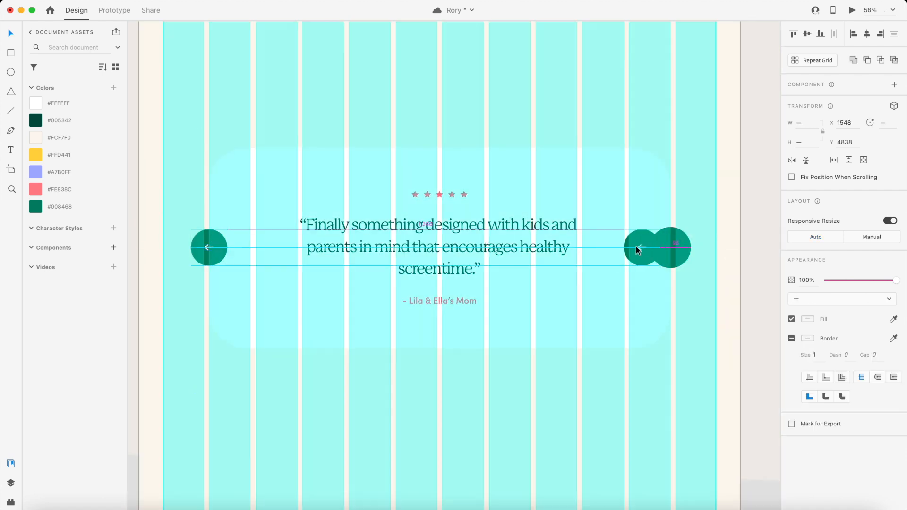
key("super+g")
left_click(671, 245)
key("Delete")
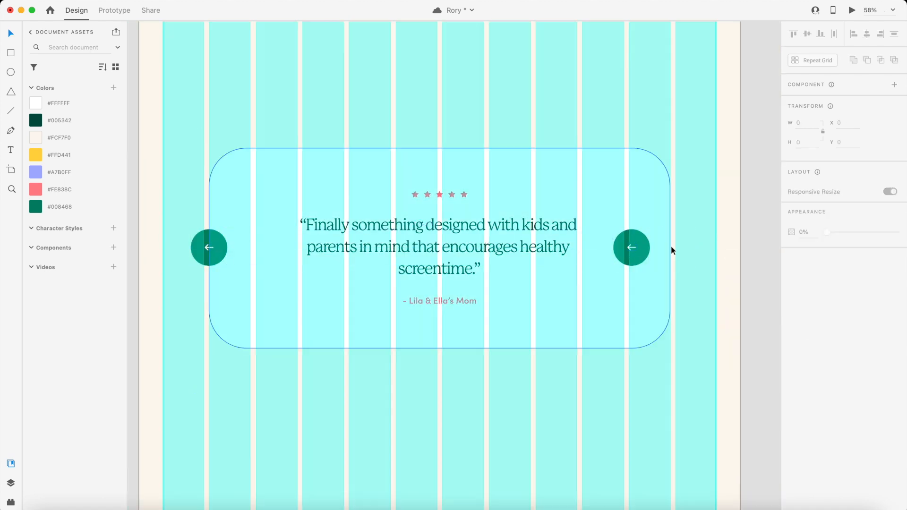
left_click(629, 248)
left_click_drag(653, 226, 573, 272)
left_click_drag(638, 246, 677, 246)
left_click(622, 116)
Place a copy of the hero section's scattered confetti shapes over the testimonial card
scroll(622, 115, "down", 4)
scroll(622, 118, "up", 1)
scroll(622, 119, "up", 10)
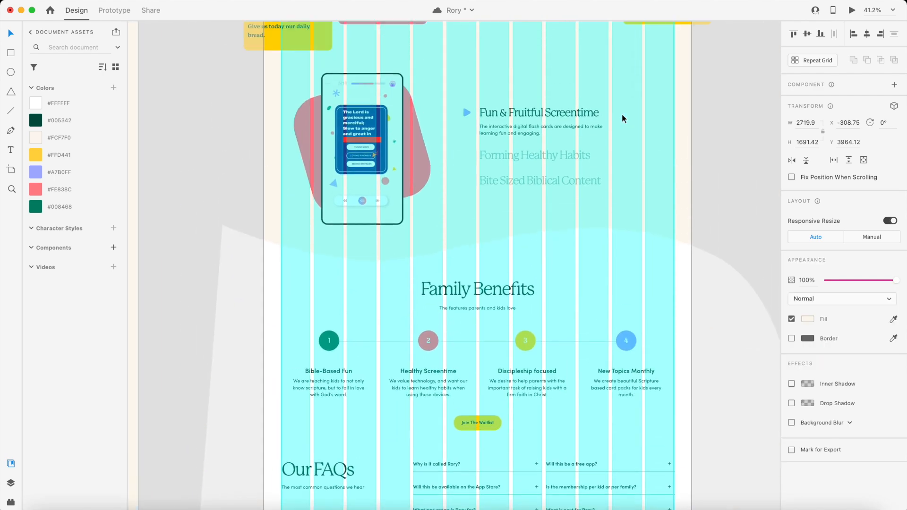
scroll(621, 115, "down", 5)
left_click_drag(608, 121, 601, 387)
scroll(614, 374, "up", 1)
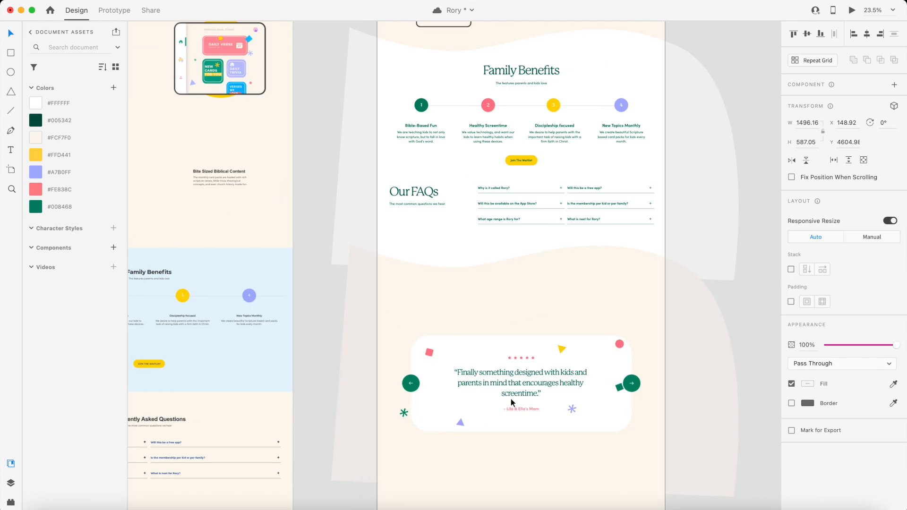
Color the confetti square near the card's upper-left corner lavender #A7B0FF, shift the green asterisk slightly inward, and color it pink
scroll(511, 399, "up", 5)
scroll(511, 398, "down", 1)
scroll(511, 399, "right", 1)
scroll(500, 312, "up", 1)
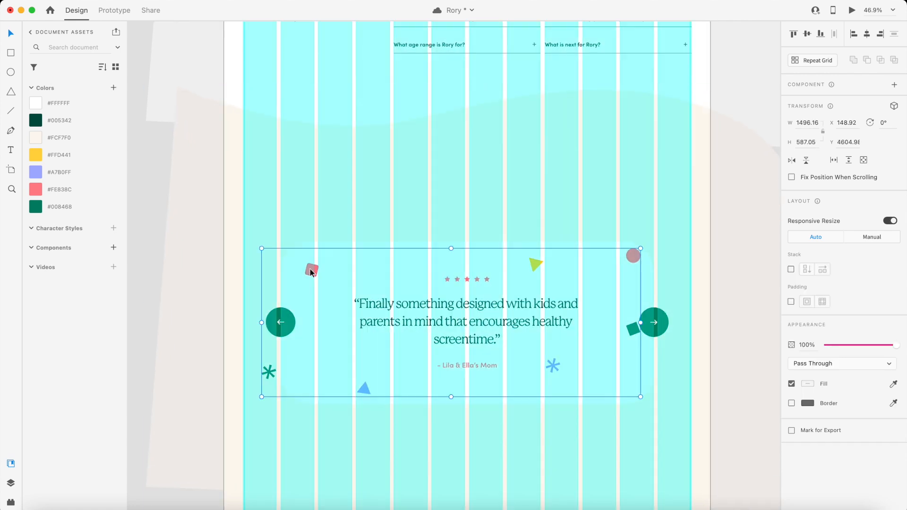
double_click(310, 271)
left_click_drag(81, 176, 308, 271)
left_click_drag(271, 371, 282, 366)
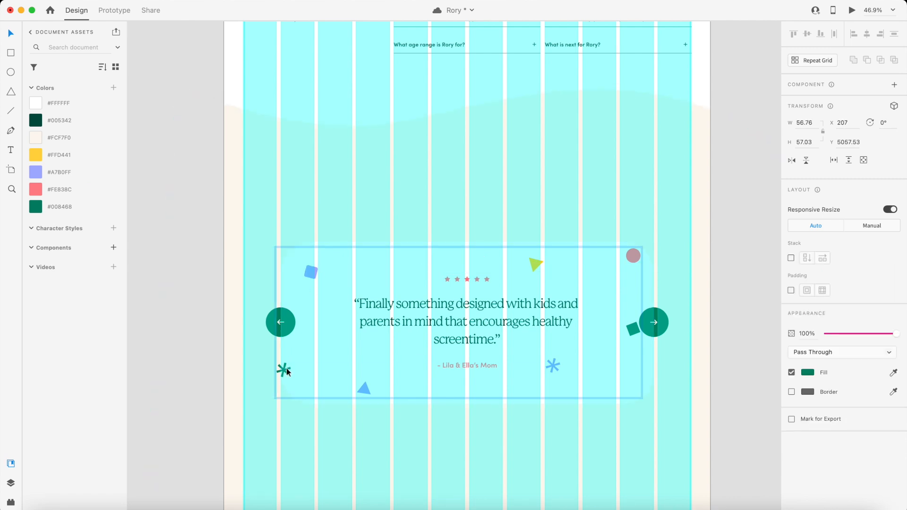
left_click(75, 189)
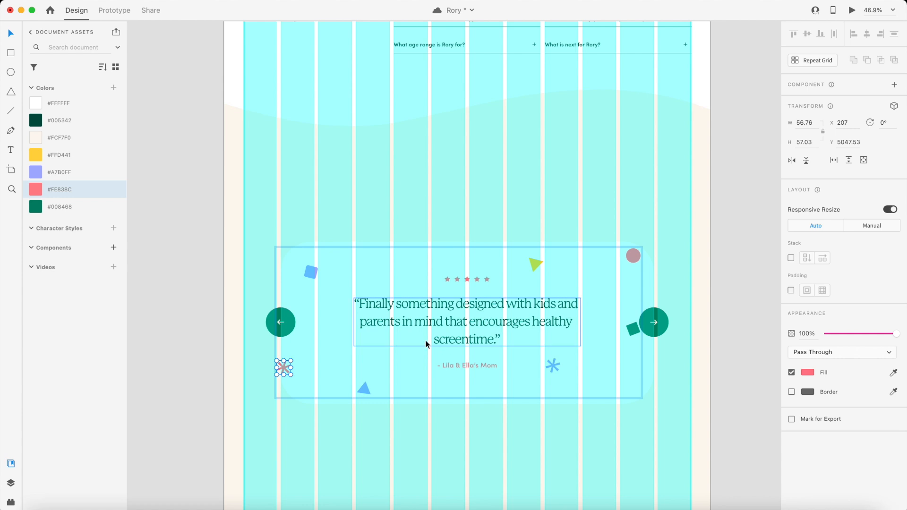
Delete the pink confetti circle, then move the green square inside the card's lower-right area and color it pink
left_click(634, 257)
key("Delete")
left_click(629, 329)
left_click(631, 327)
left_click_drag(630, 328, 612, 353)
Move the lavender asterisk down onto the card's bottom edge and delete the lavender triangle
left_click_drag(555, 367, 548, 403)
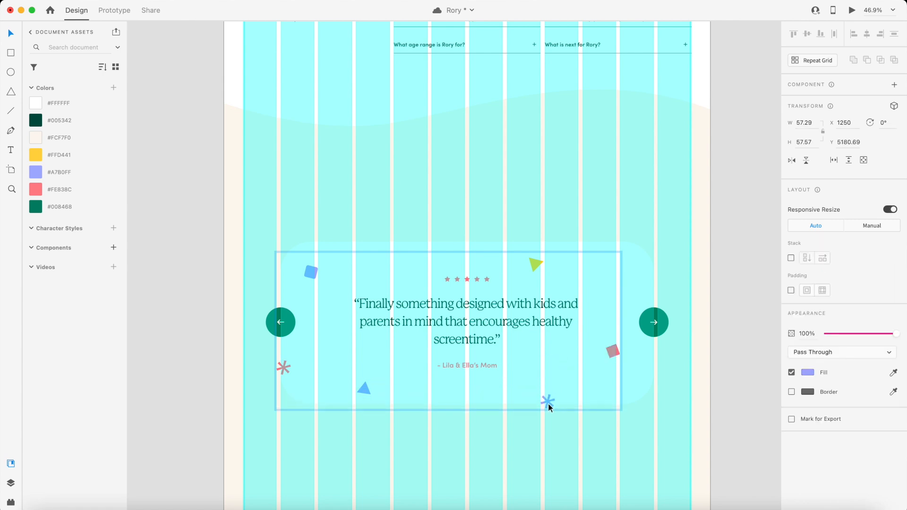
left_click(365, 388)
key("Delete")
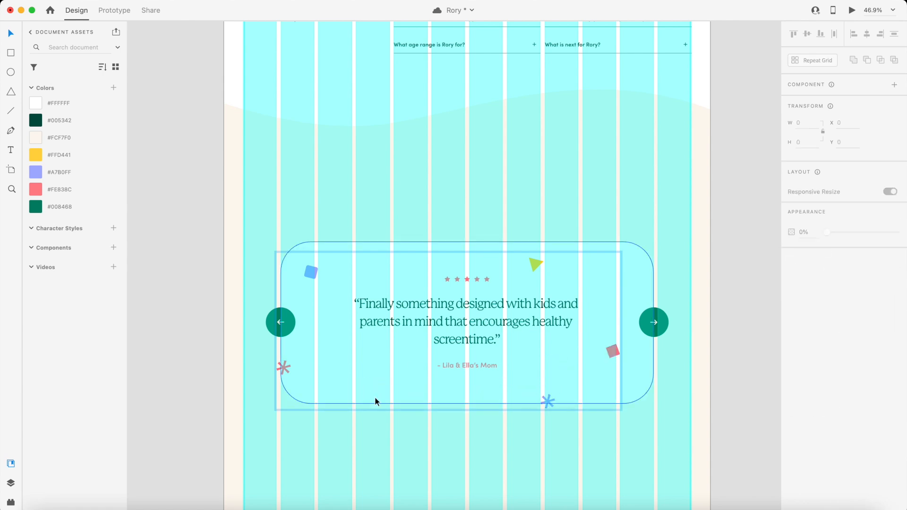
left_click(421, 455)
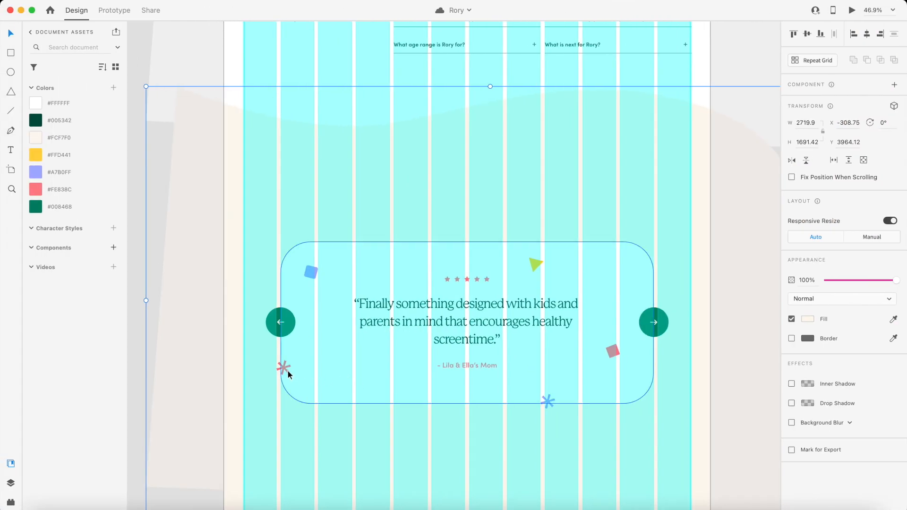
Move the pink asterisk farther inside the card, clear of its left edge
left_click(287, 370)
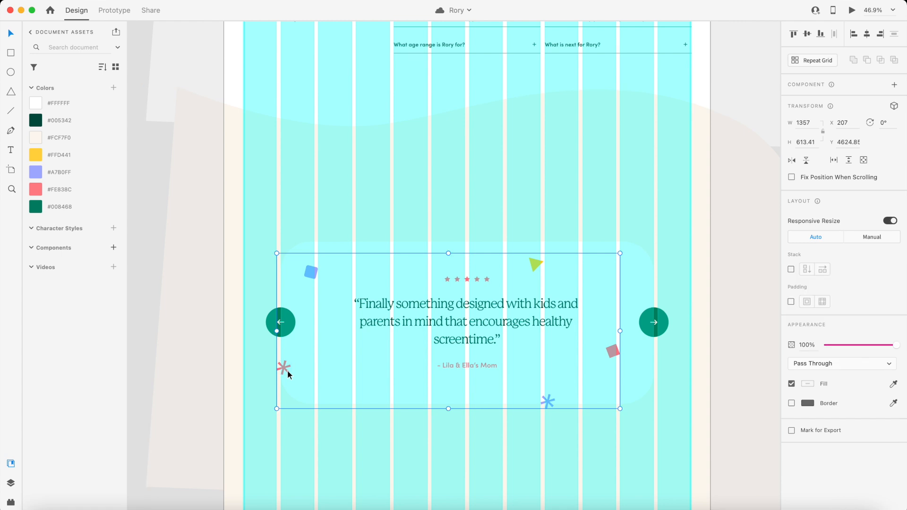
double_click(287, 370)
left_click_drag(288, 370, 340, 370)
left_click(412, 408)
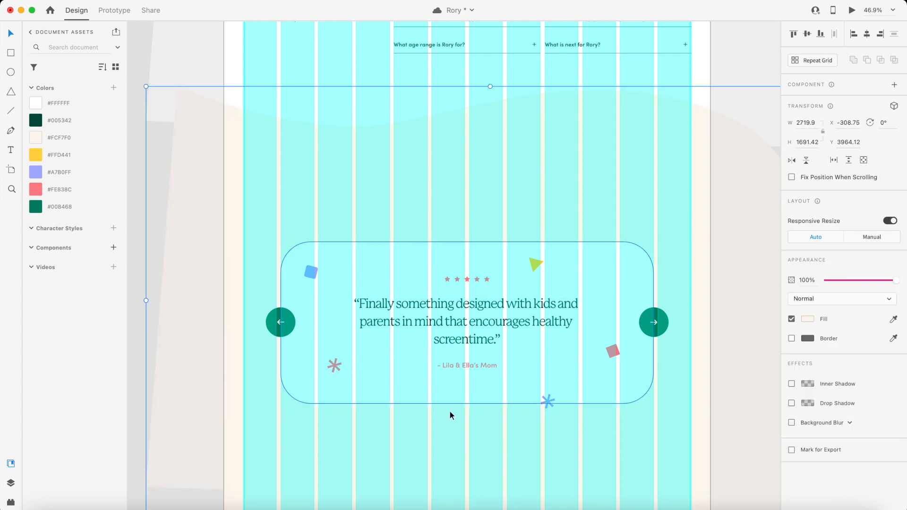
scroll(463, 369, "down", 1)
scroll(463, 370, "right", 1)
scroll(440, 397, "up", 1)
scroll(439, 397, "left", 1)
left_click(424, 384)
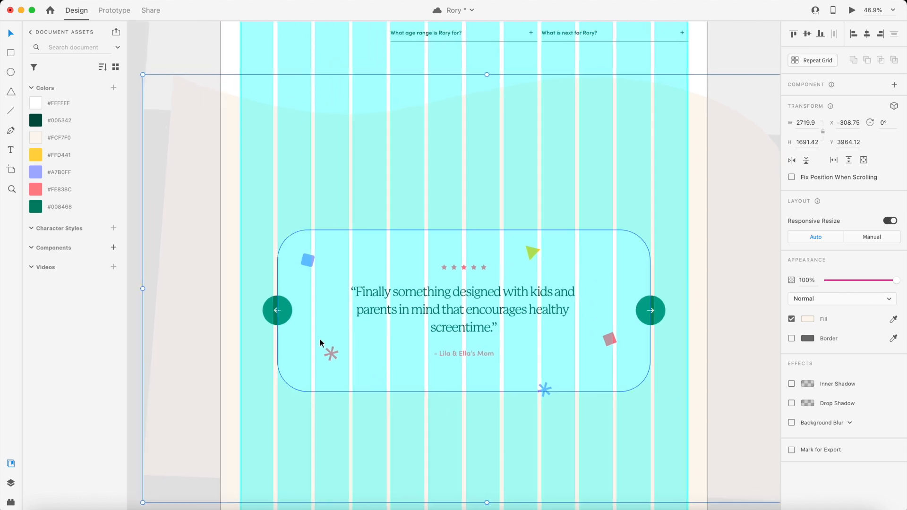
Move the whole testimonial card up beneath the wavy background edge and delete the leftover caption below it
double_click(334, 359)
left_click(293, 351, "shift")
left_click_drag(540, 322, 540, 257)
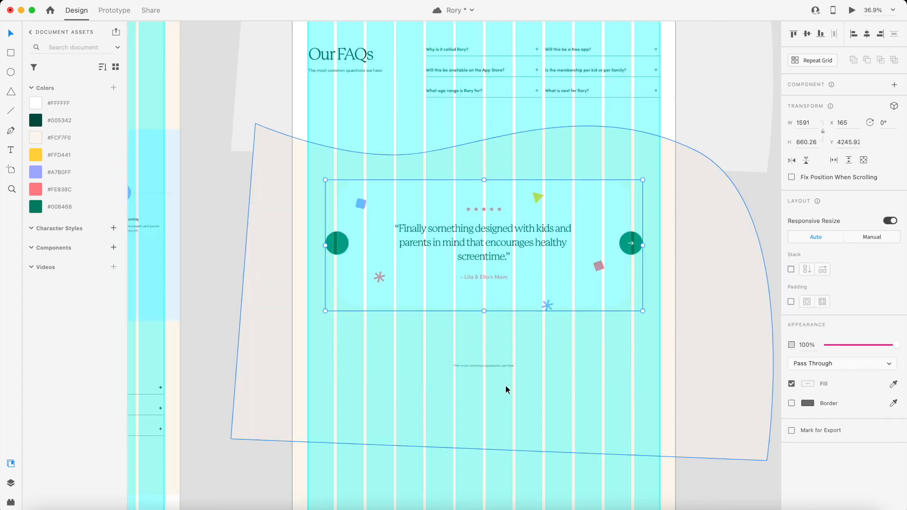
left_click(502, 367)
scroll(526, 166, "up", 2)
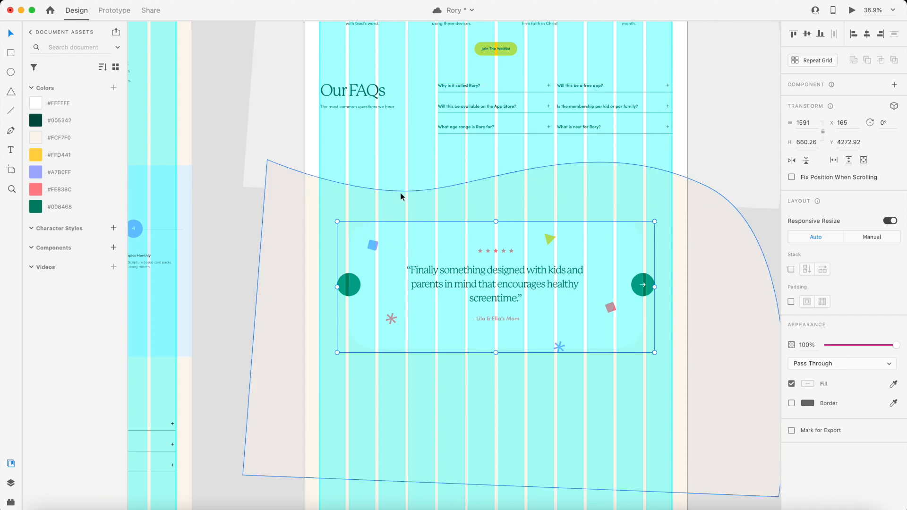
Place a copy of the "Join other parents who are excited about Rory" heading just above the testimonial card
left_click(429, 378)
scroll(430, 378, "down", 3)
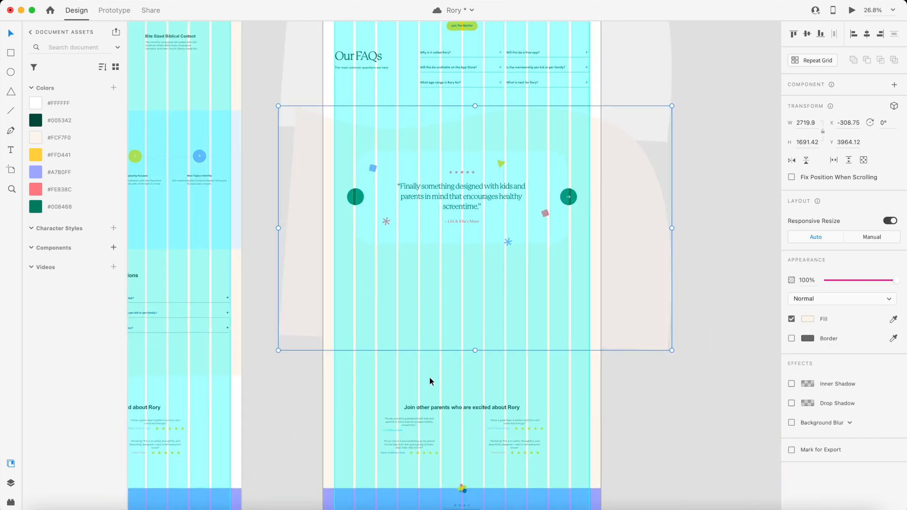
left_click_drag(461, 373, 479, 107)
Apply the FAQ question's text style to the copied testimonial heading and set its font size to 32
scroll(479, 107, "up", 2)
double_click(447, 118)
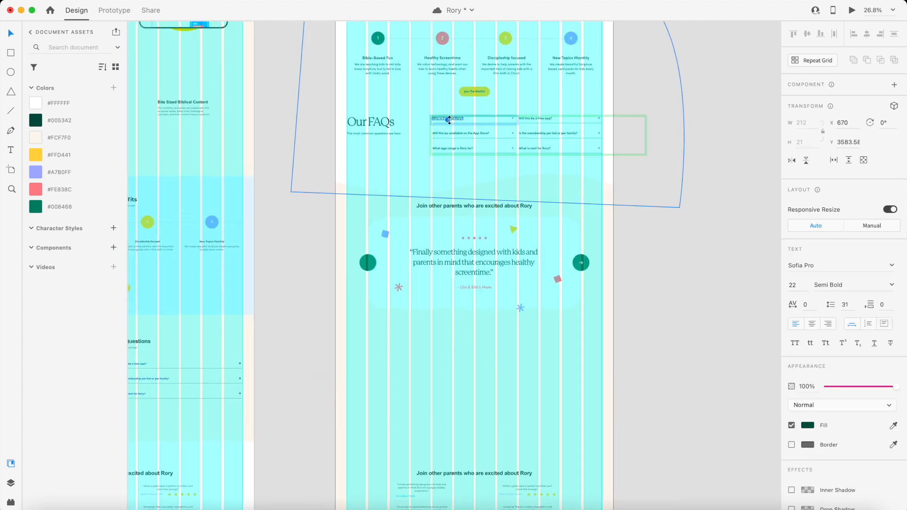
left_click(481, 204)
scroll(481, 204, "up", 5)
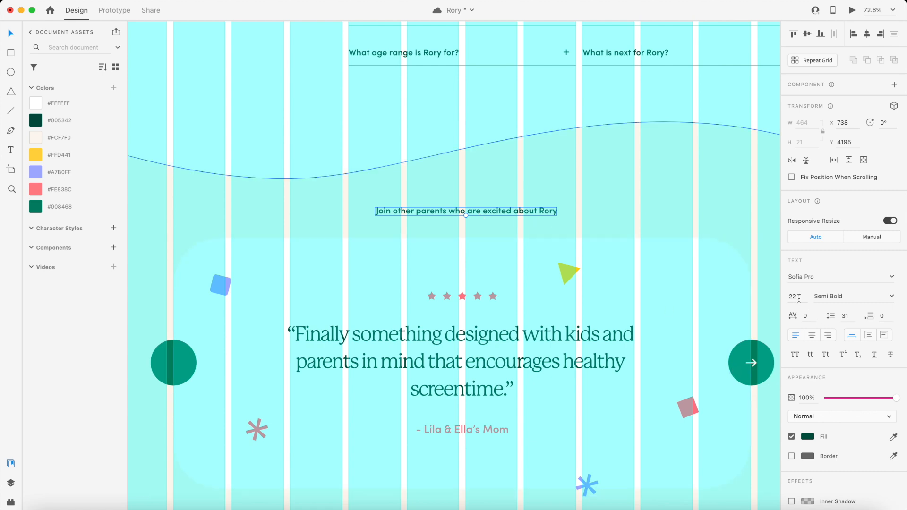
type("32")
key("Return")
Center the heading horizontally above the testimonial card and shift the heading and card slightly lower together
left_click_drag(515, 214, 469, 217)
scroll(469, 216, "down", 3)
left_click_drag(498, 250, 497, 256)
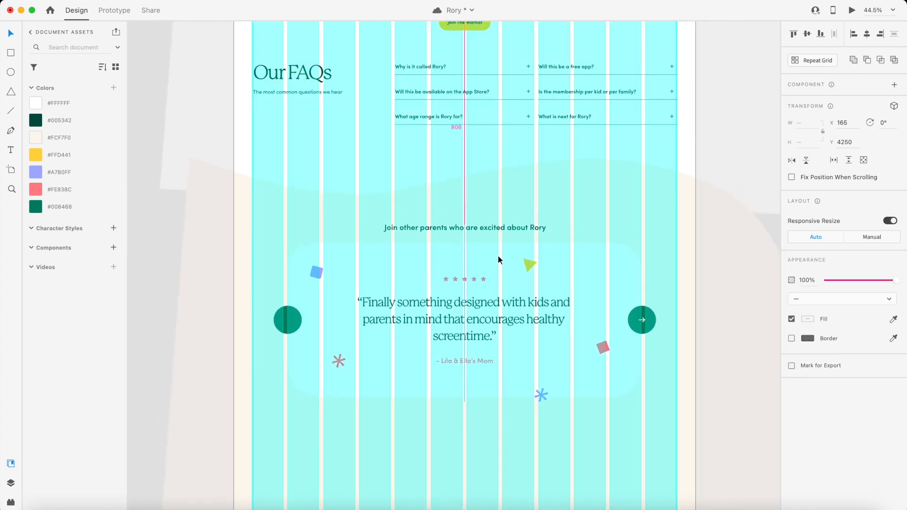
left_click(598, 167)
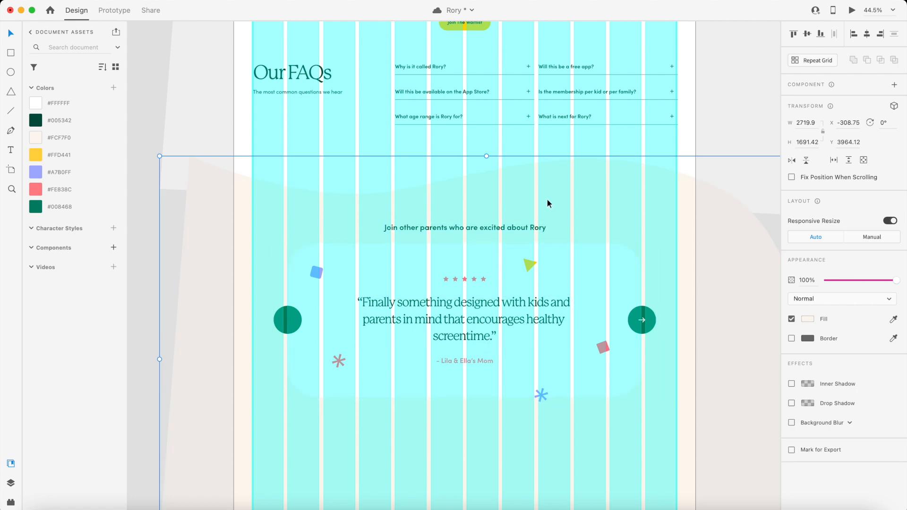
left_click(168, 256)
Turn off the layout grid on the redesigned artboard
scroll(169, 256, "down", 5)
scroll(169, 256, "up", 5)
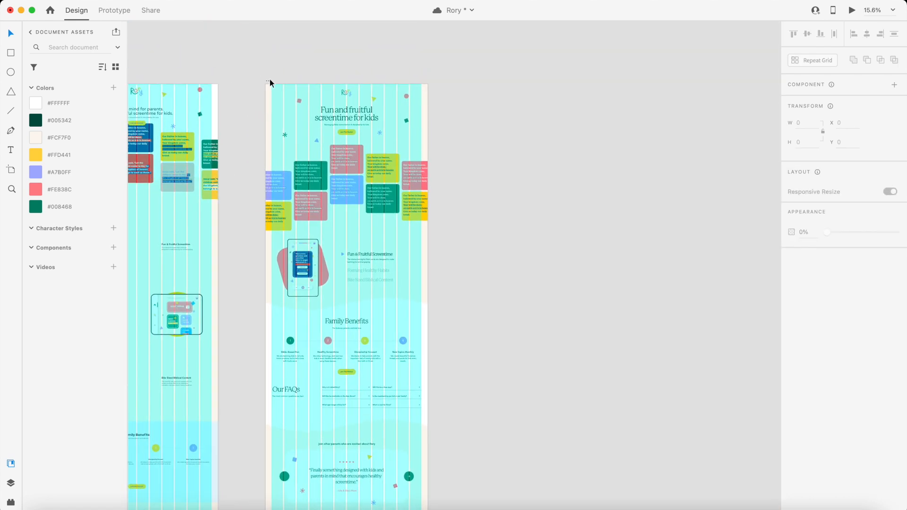
left_click(269, 82)
left_click(791, 339)
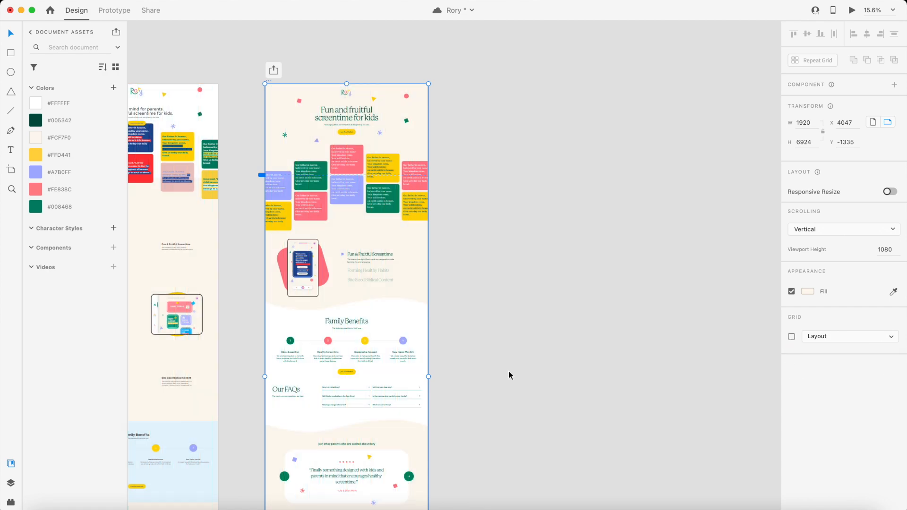
Delete the old "Join other parents who are excited about Rory" heading and its four testimonials below the new card
scroll(508, 371, "down", 3)
scroll(509, 370, "left", 2)
left_click(591, 305)
scroll(591, 305, "down", 3)
scroll(490, 275, "up", 5)
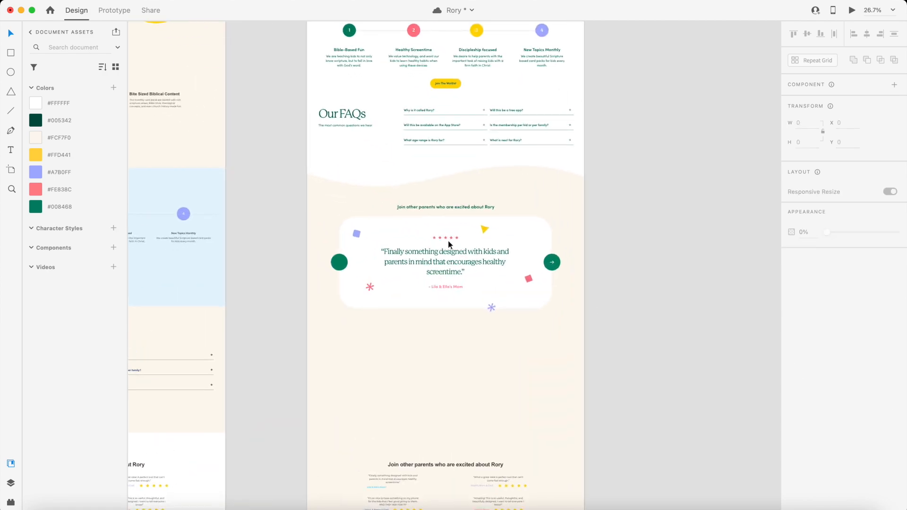
scroll(643, 305, "down", 5)
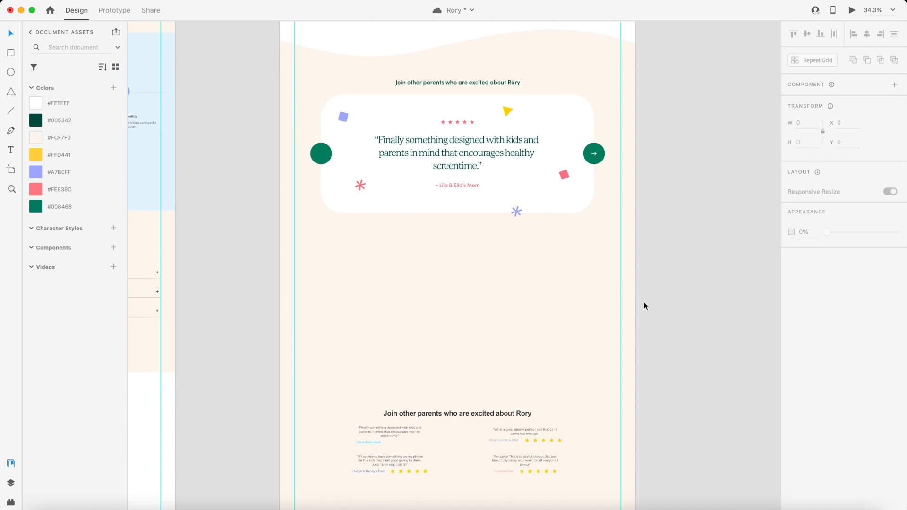
left_click_drag(207, 306, 672, 378)
key("Delete")
left_click_drag(346, 375, 529, 465)
key("Escape")
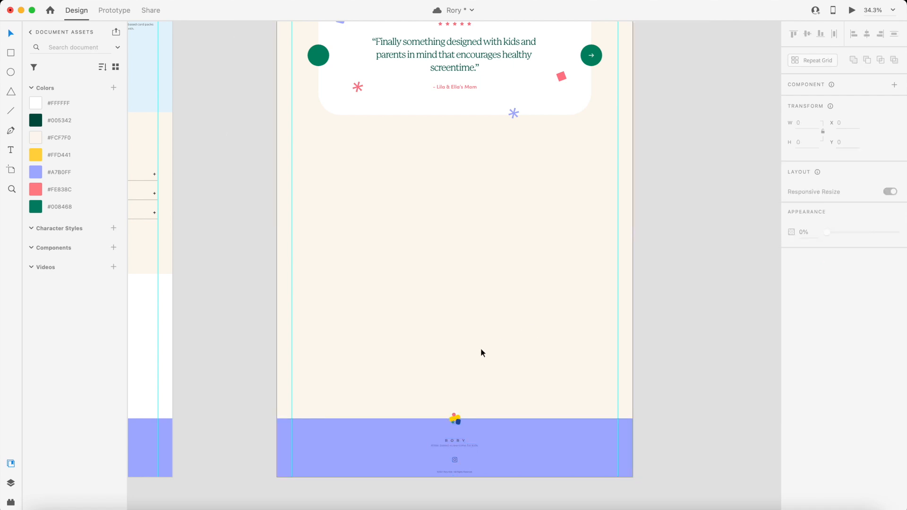
Move the footer's logo, texts and Instagram icon up onto the cream background and delete the lavender footer rectangle
scroll(450, 416, "down", 2)
scroll(451, 416, "up", 3)
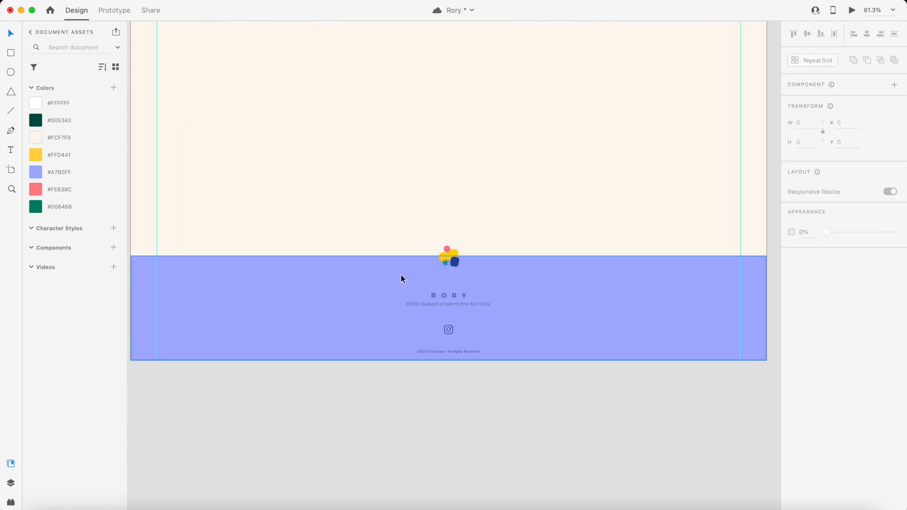
scroll(533, 311, "down", 4)
scroll(533, 312, "up", 3)
left_click_drag(411, 342, 528, 417)
left_click_drag(565, 361, 568, 220)
left_click(564, 285)
scroll(507, 220, "up", 5)
left_click(570, 198)
key("Delete")
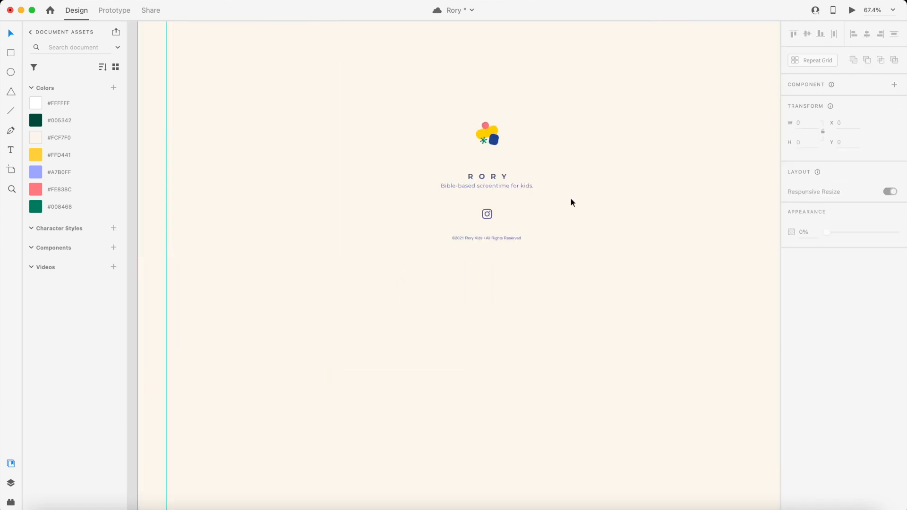
Arrange the footer's logo mark and RORY wordmark side by side on one row and color the wordmark #005342
scroll(571, 199, "up", 2)
scroll(571, 202, "up", 2)
left_click_drag(492, 223, 472, 233)
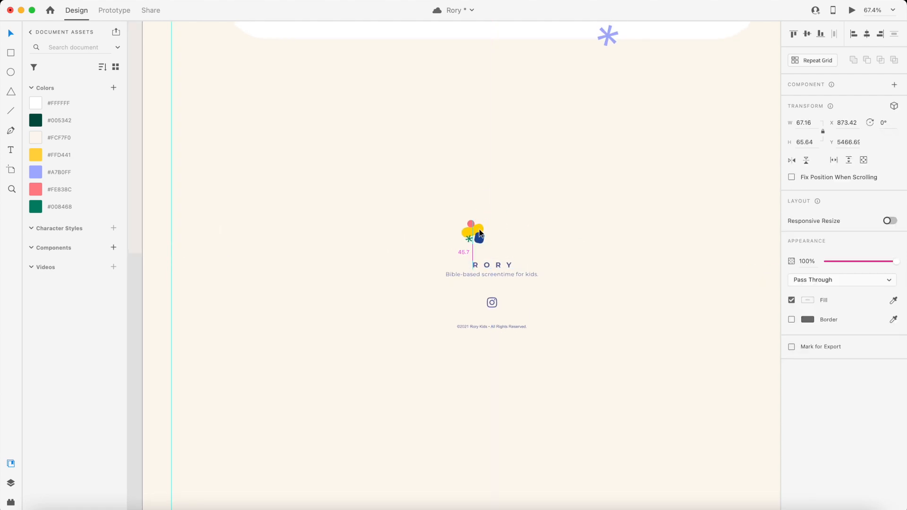
left_click(489, 264)
left_click_drag(489, 265, 506, 232)
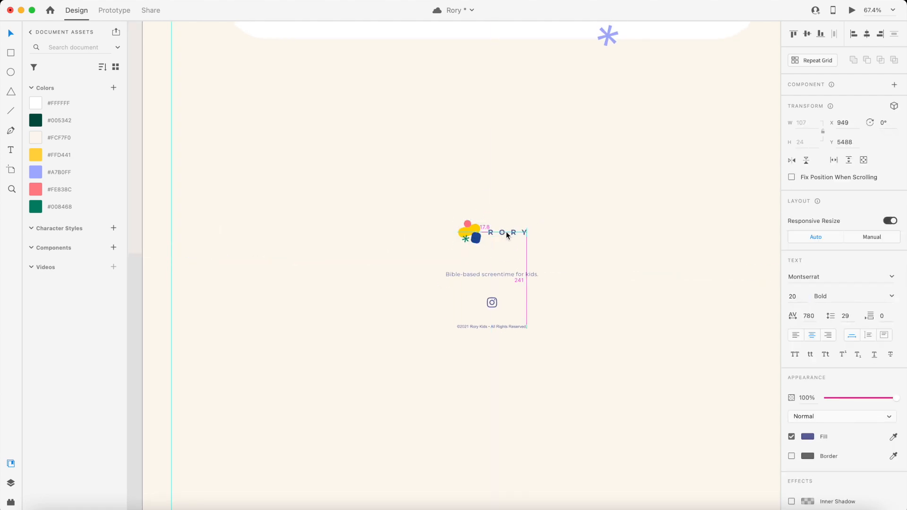
left_click(71, 126)
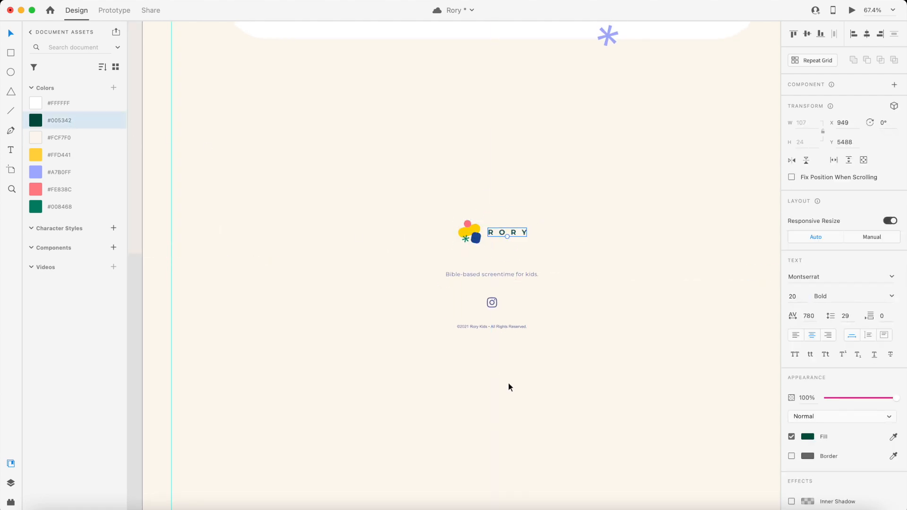
Add the line "Bible-based screentime for kids." above the footer's copyright line and right-align the text
left_click(492, 277)
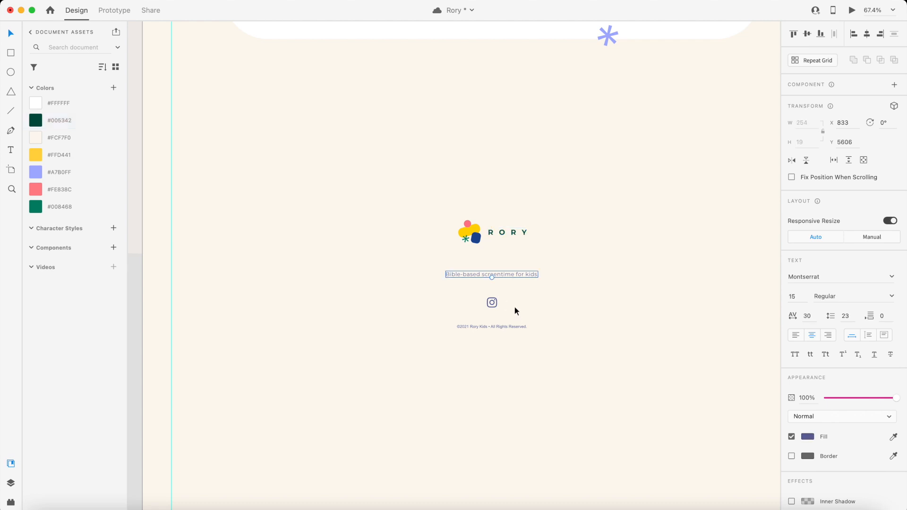
double_click(509, 275)
double_click(467, 327)
key("Left")
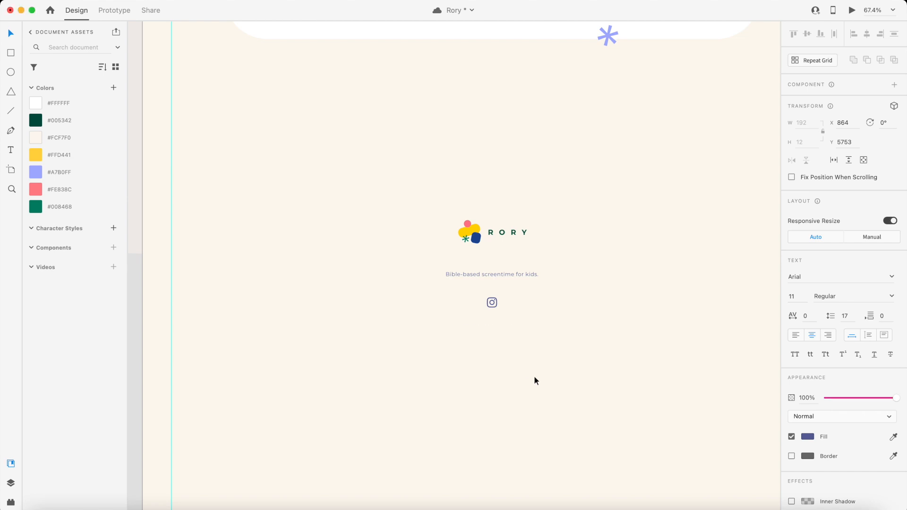
Apply the benefit description's green Sofia Pro text style to the two-line copyright text and right-align it
scroll(559, 314, "down", 5)
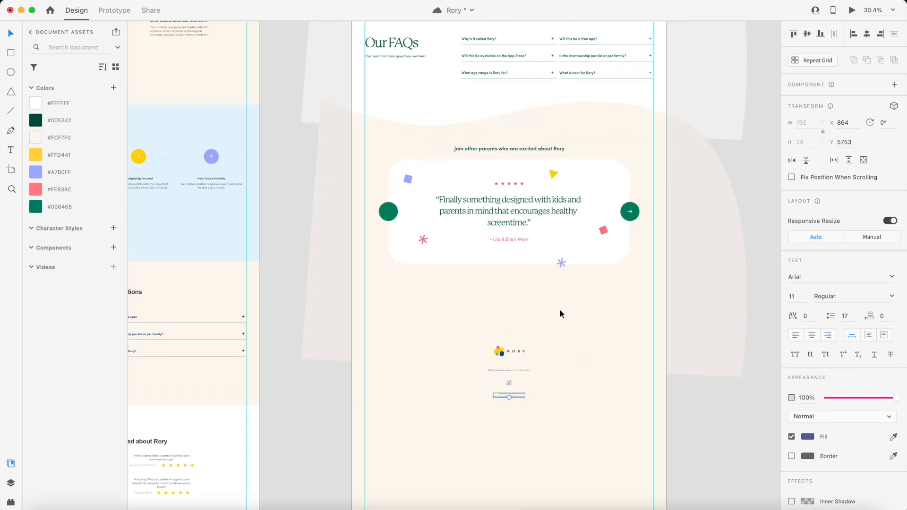
scroll(518, 177, "up", 2)
left_click(493, 96)
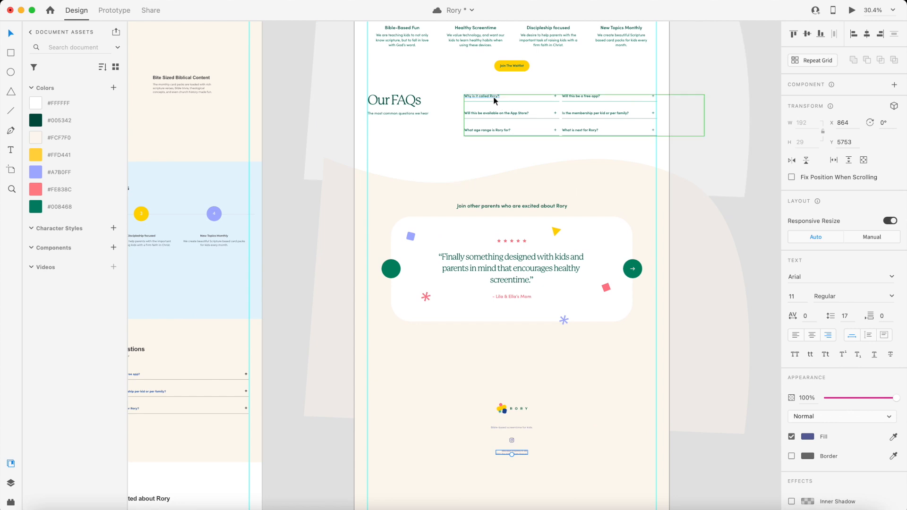
scroll(493, 96, "up", 1)
scroll(516, 277, "down", 4)
scroll(517, 299, "up", 5)
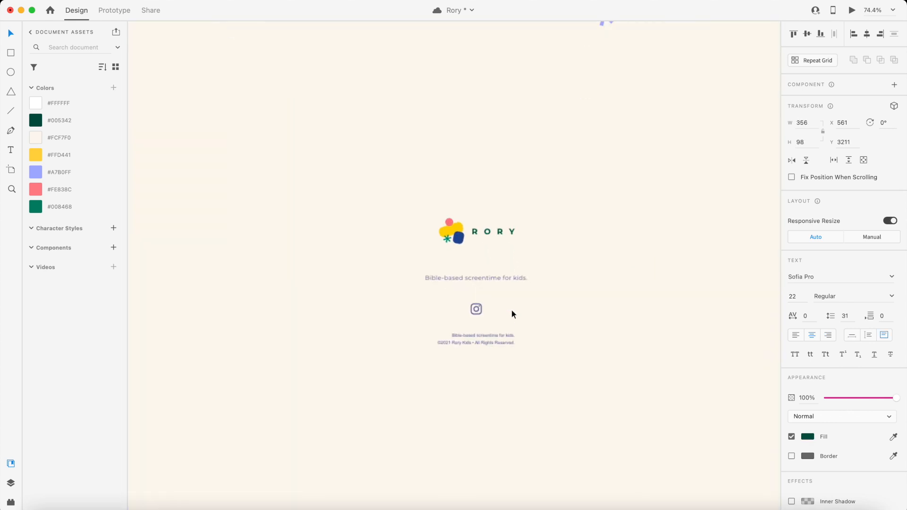
left_click(477, 345)
left_click(828, 336)
Set the copyright text's font size to 18 and its line spacing to 28
type("19")
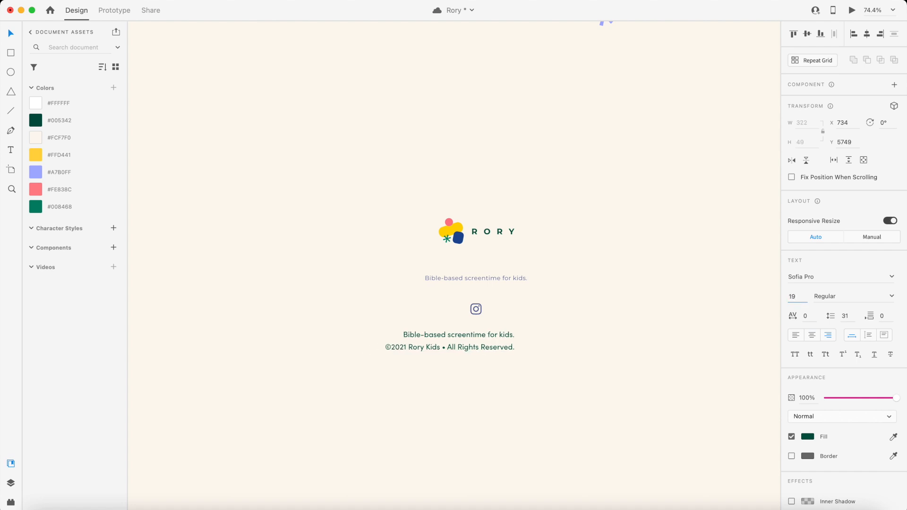
key("Down")
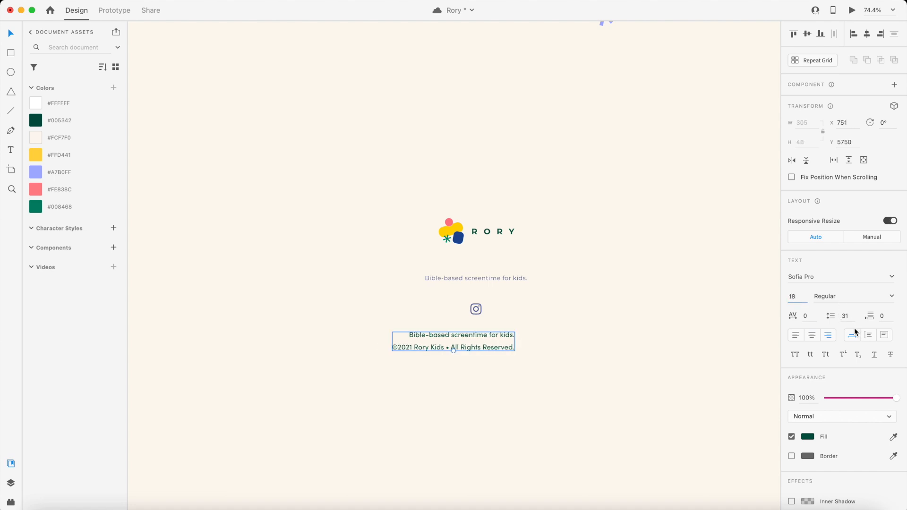
key("Down")
key("Down")
Move the copyright text to the footer's right margin guide, level with the logo
scroll(460, 358, "down", 3)
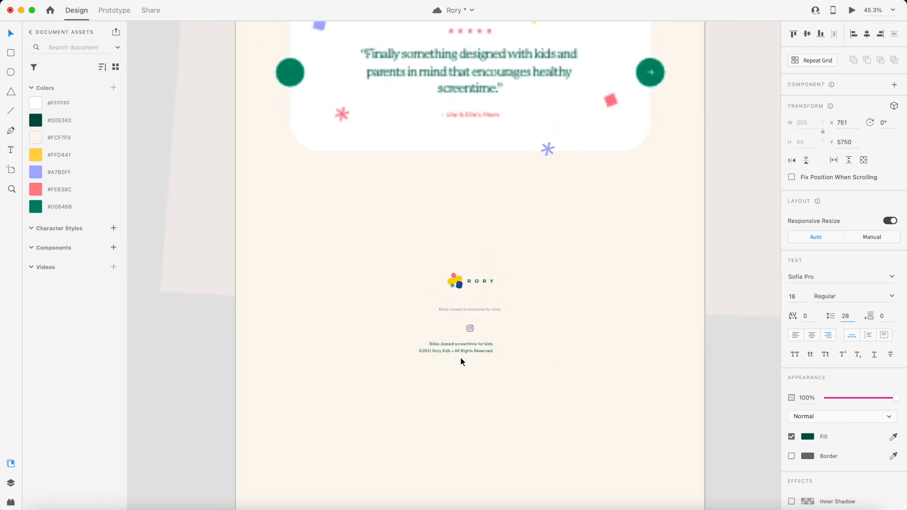
left_click_drag(467, 345, 657, 279)
scroll(489, 299, "up", 2)
scroll(490, 298, "up", 1)
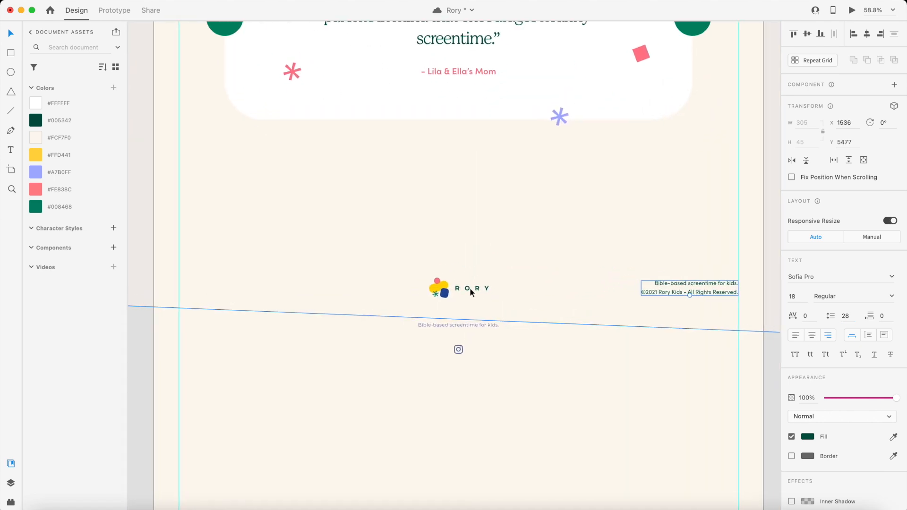
Center the footer's logo mark and RORY wordmark together horizontally on the artboard
left_click(443, 291)
left_click(470, 290, "shift")
scroll(470, 290, "down", 3)
left_click_drag(469, 290, 469, 289)
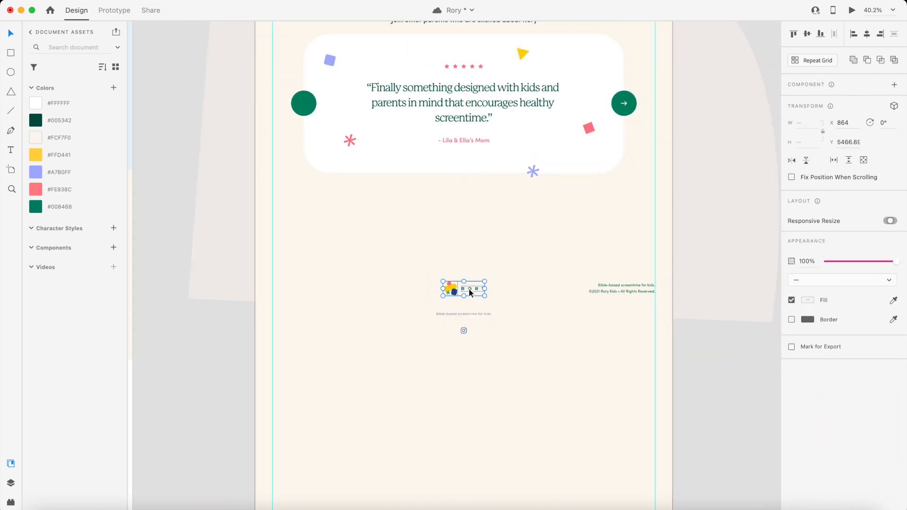
Delete the separate "Bible-based screentime for kids." tagline between the footer logo and the Instagram icon
left_click(466, 333)
left_click(469, 314)
key("Delete")
Draw a circle about 88 px wide to the right of the Instagram icon and remove its fill
scroll(467, 339, "up", 3)
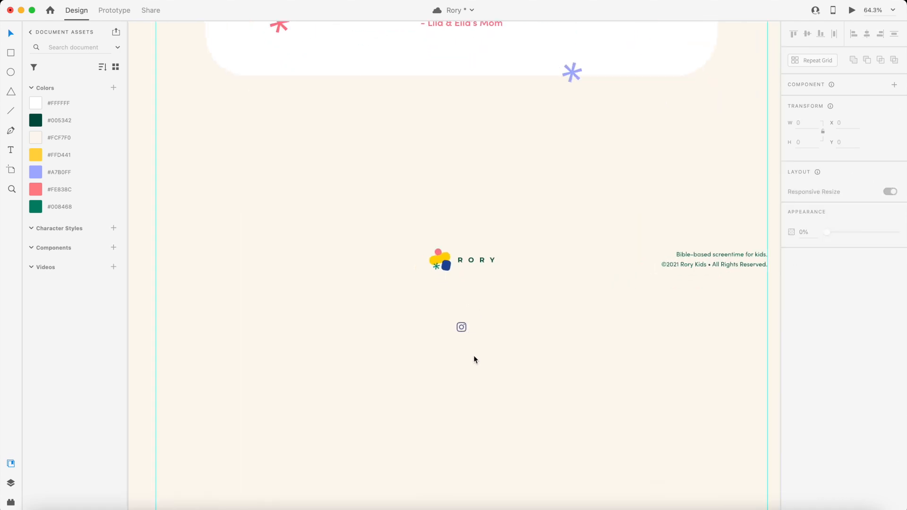
key("e")
left_click_drag(516, 338, 534, 356)
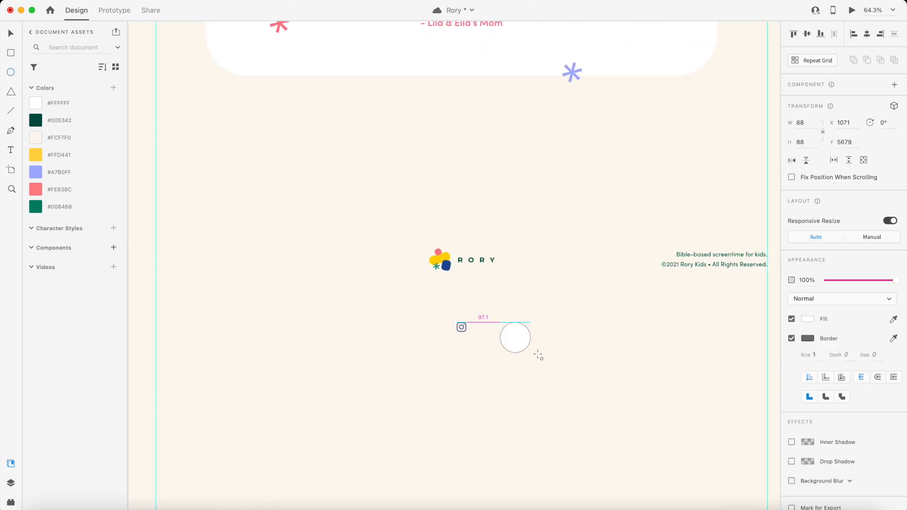
left_click(790, 319)
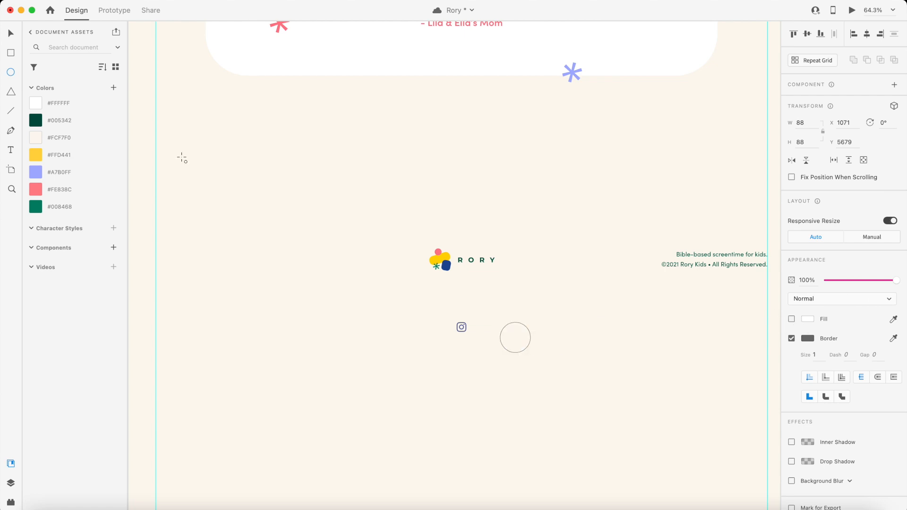
Color the circle's border #005342 and set the circle's opacity to 30%
right_click(73, 121)
left_click(105, 141)
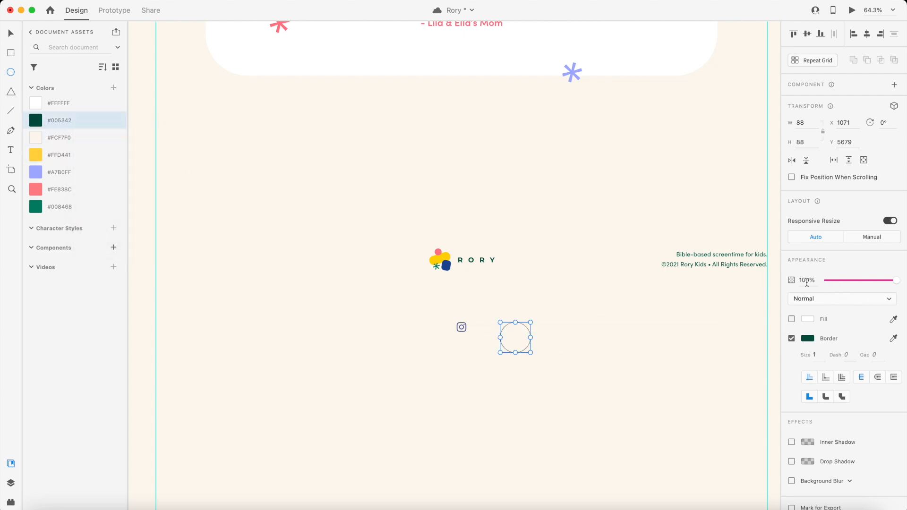
type("30")
key("Return")
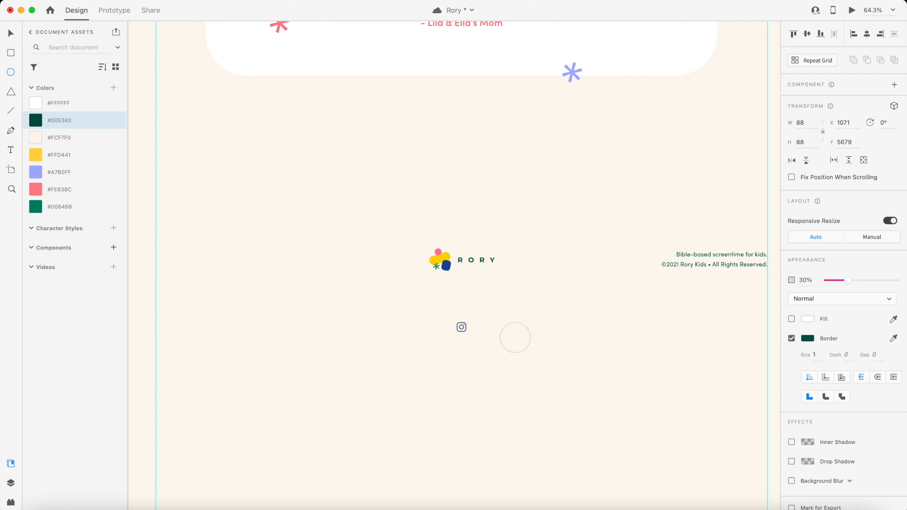
Color the Instagram icon #005342 and center it inside the outlined circle
key("v")
left_click(462, 327)
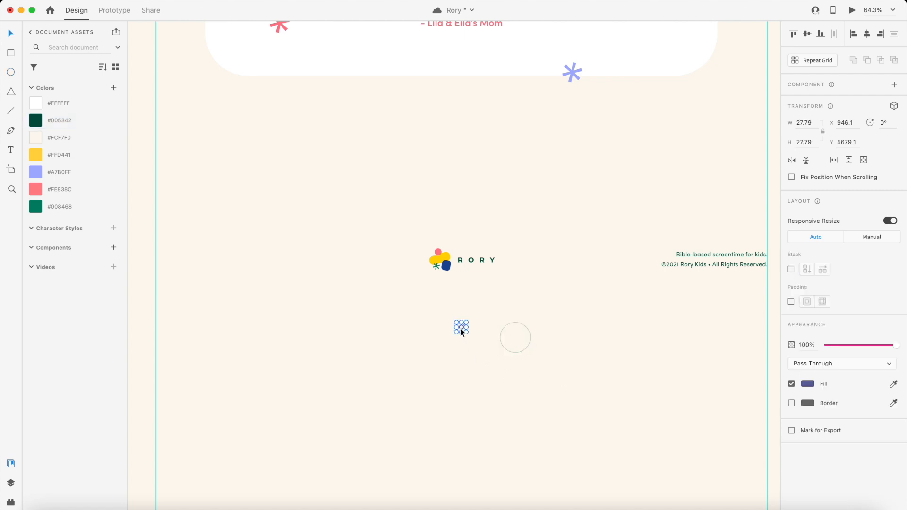
scroll(437, 327, "up", 5)
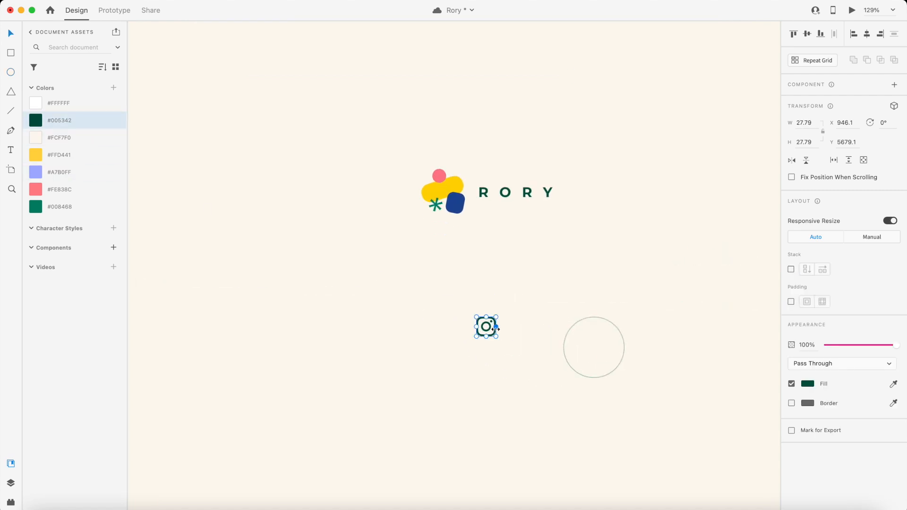
left_click_drag(489, 327, 600, 353)
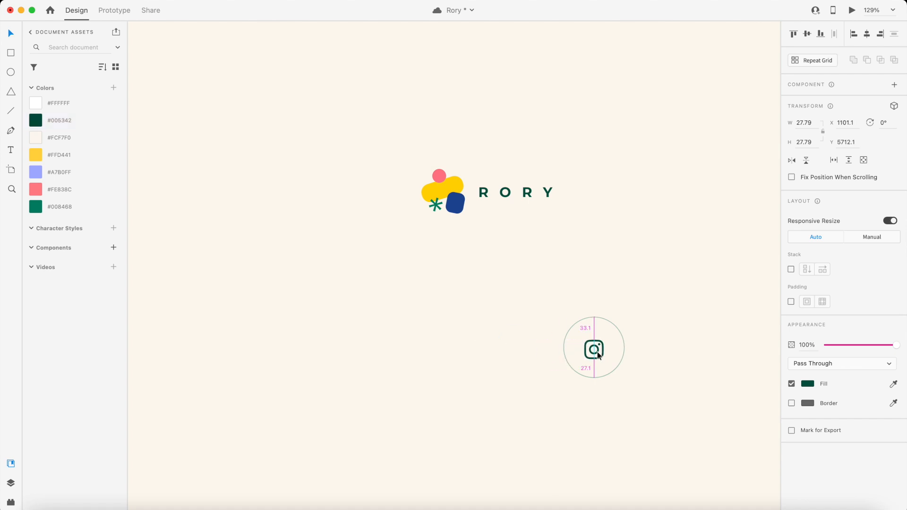
scroll(598, 351, "down", 4)
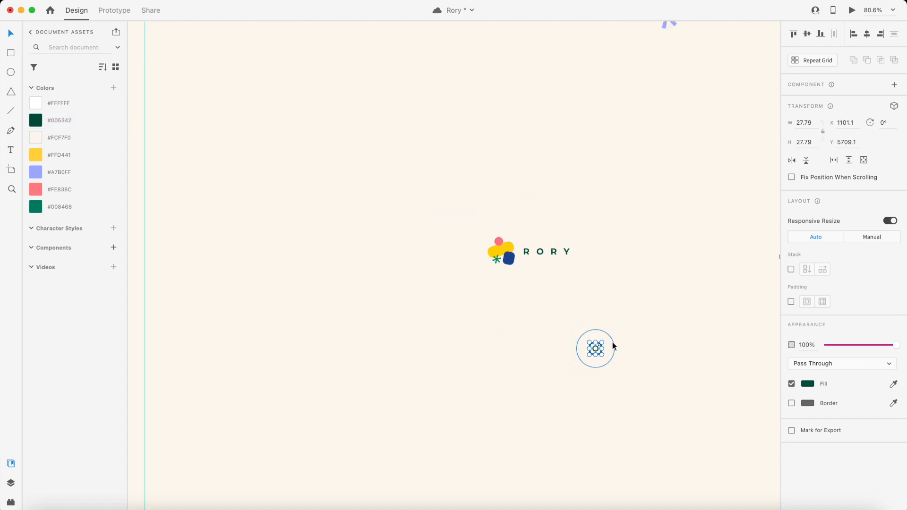
Shrink the circle around the Instagram icon to 82 px and group the circle with the icon
left_click(613, 342)
scroll(613, 334, "up", 4)
left_click_drag(614, 324, 612, 326)
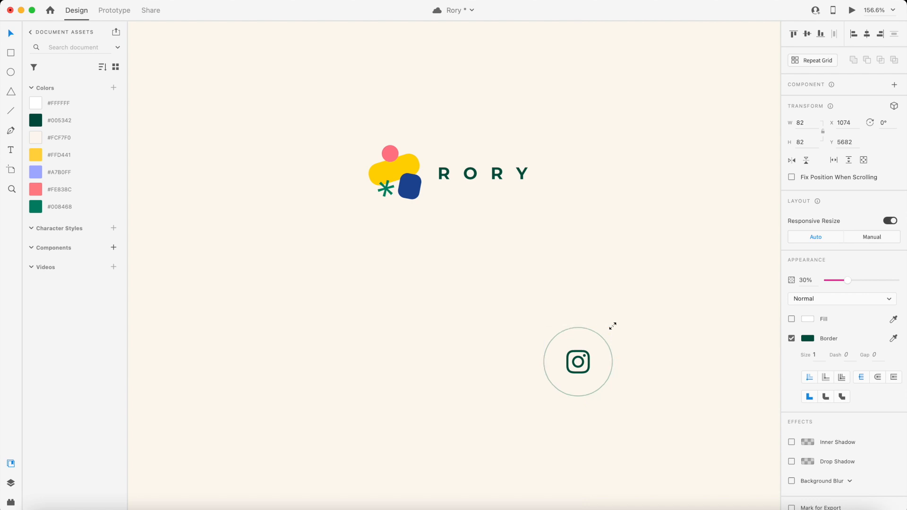
left_click(588, 369, "shift")
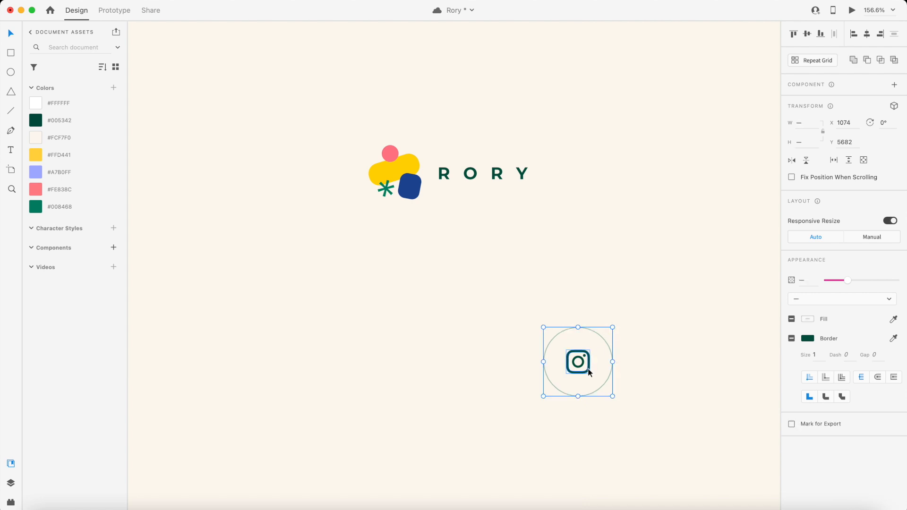
key("super+g")
Move the Instagram button to the footer's left margin guide and align it vertically with the logo, wordmark and copyright text
scroll(588, 368, "down", 5)
left_click_drag(587, 369, 274, 303)
scroll(274, 303, "down", 3)
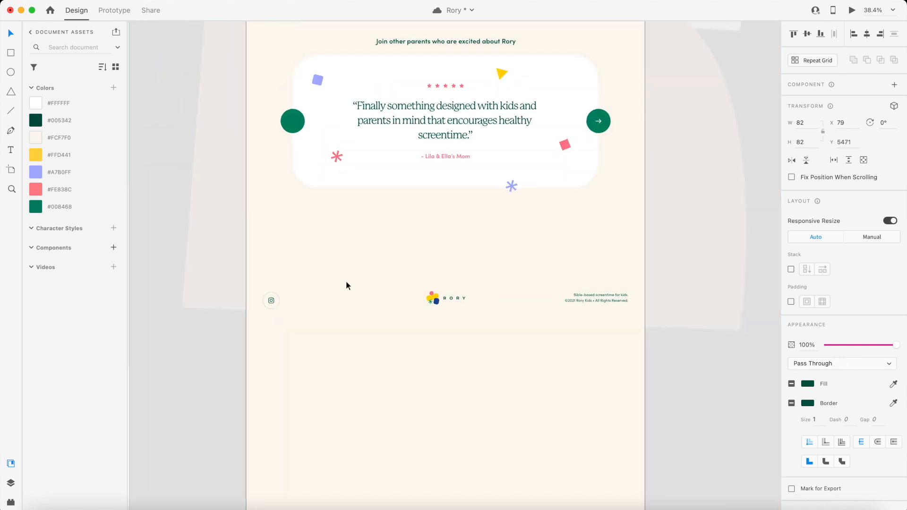
left_click(437, 301, "shift")
left_click(609, 298, "shift")
left_click(807, 35)
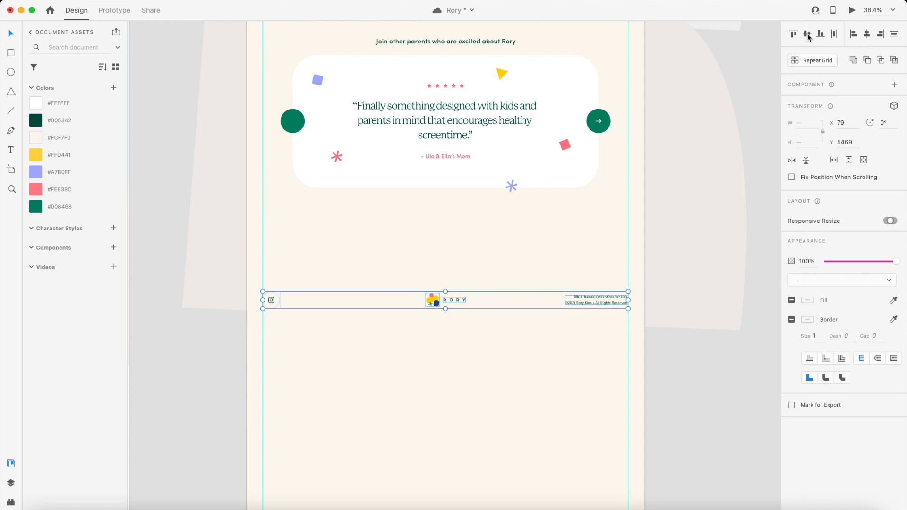
Draw a horizontal divider line about 1762 px wide above the footer content, spanning from margin guide to margin guide
left_click(377, 330)
key("p")
left_click(263, 274)
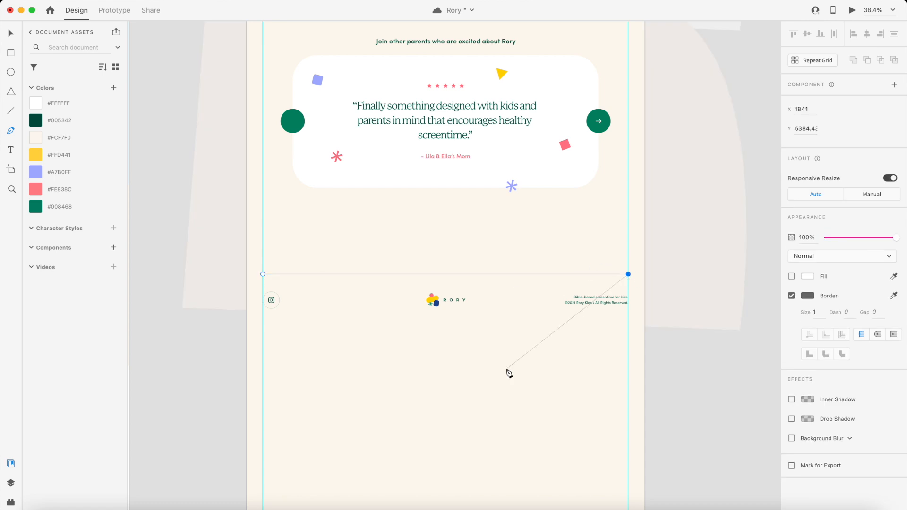
key("v")
left_click(413, 324)
Apply the Instagram circle's appearance to the divider line, a #005342 border at 30% opacity
scroll(379, 302, "up", 5)
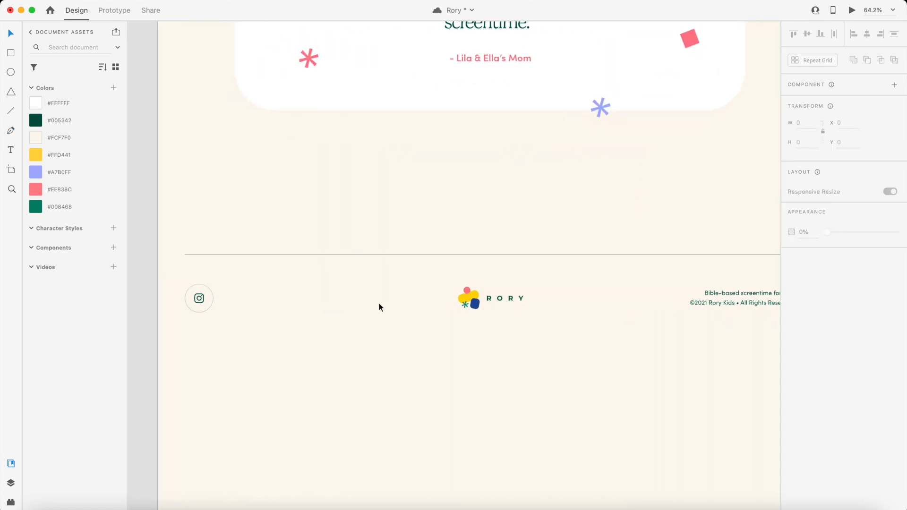
scroll(179, 280, "up", 5)
left_click(218, 289)
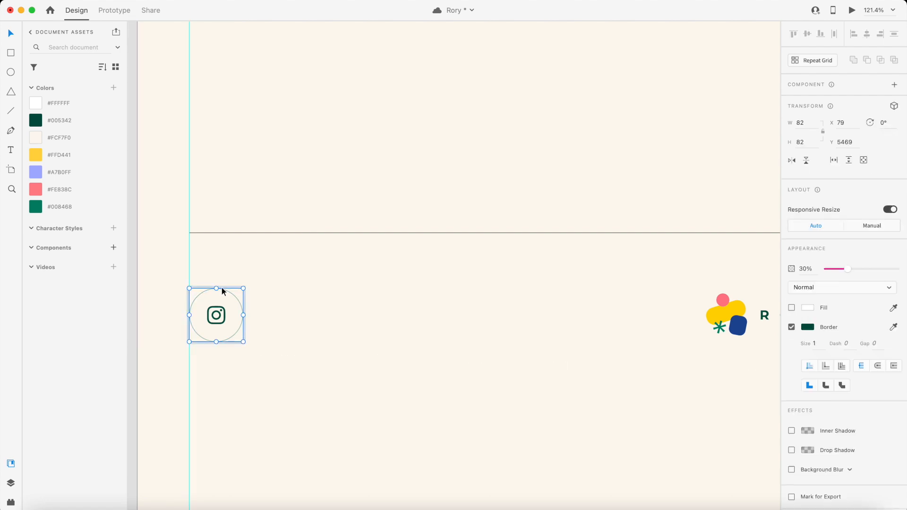
left_click(270, 234)
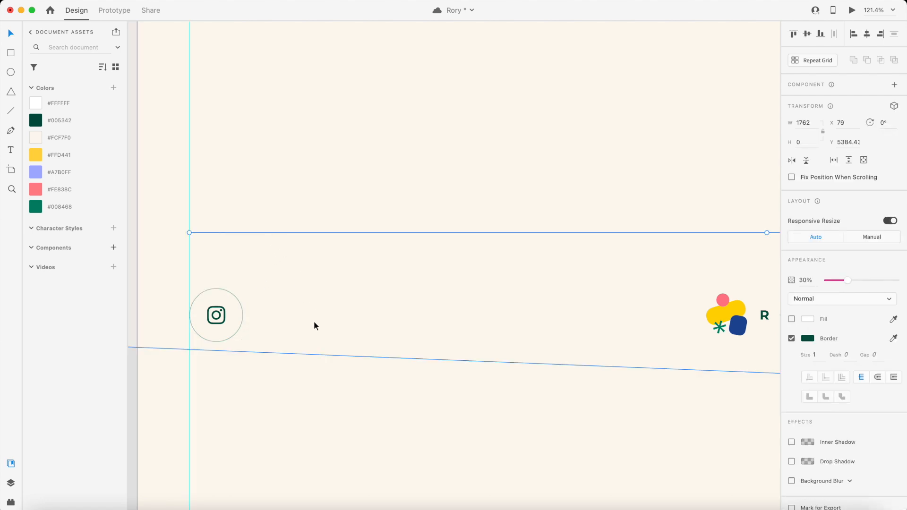
Move the divider line down slightly, closer to the footer content
left_click_drag(308, 232, 306, 248)
scroll(306, 248, "down", 5)
scroll(306, 248, "down", 1)
scroll(306, 248, "right", 2)
left_click(365, 353)
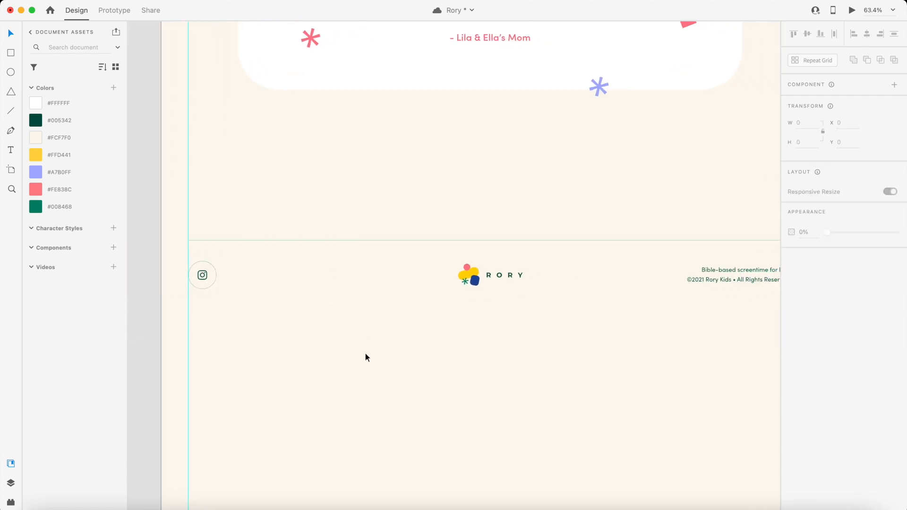
Group the footer's logo, wordmark, divider line and copyright text with the Instagram button and move them up toward the testimonial card
scroll(365, 354, "down", 3)
left_click(442, 295)
left_click(463, 296, "shift")
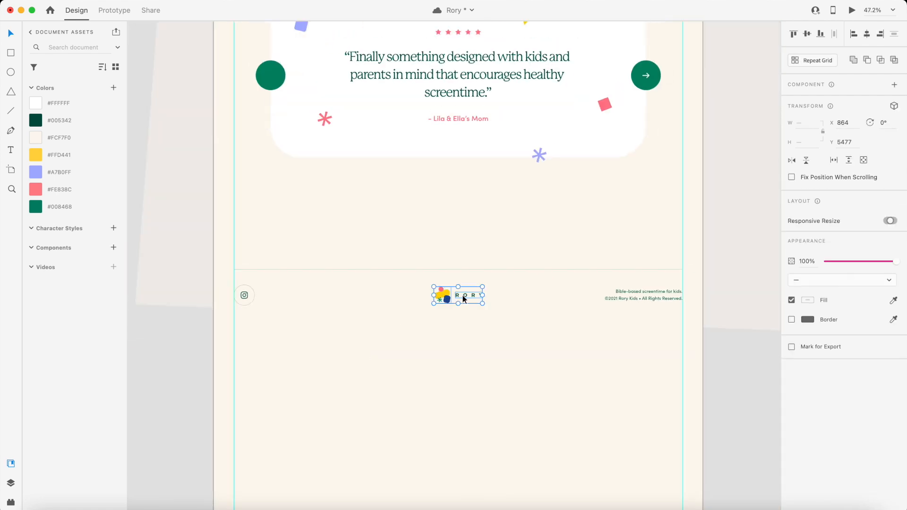
left_click(481, 270, "shift")
left_click(636, 298, "shift")
key("super+g")
left_click_drag(446, 299, 447, 223)
Shorten the redesigned artboard to a height of 5315 px so it ends just below the footer
scroll(447, 222, "down", 5)
left_click_drag(399, 297, 532, 367)
scroll(496, 288, "up", 15)
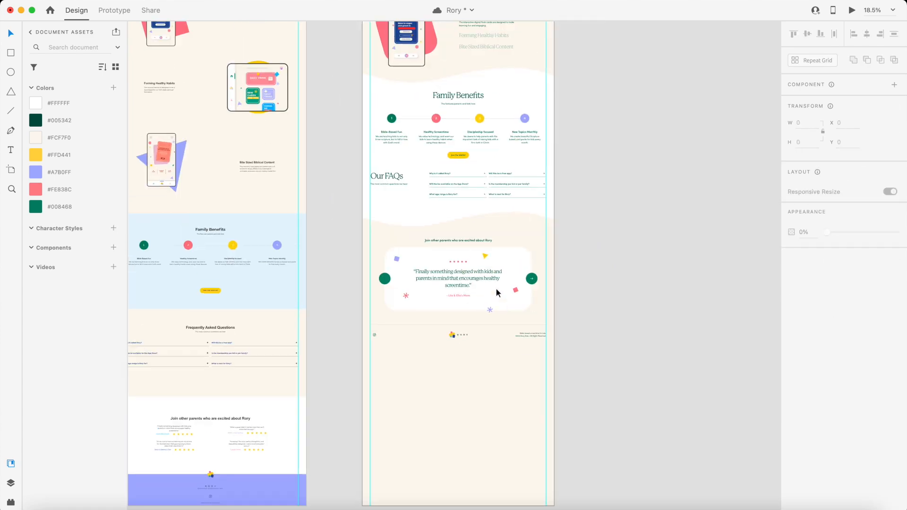
left_click(419, 113)
scroll(420, 114, "down", 10)
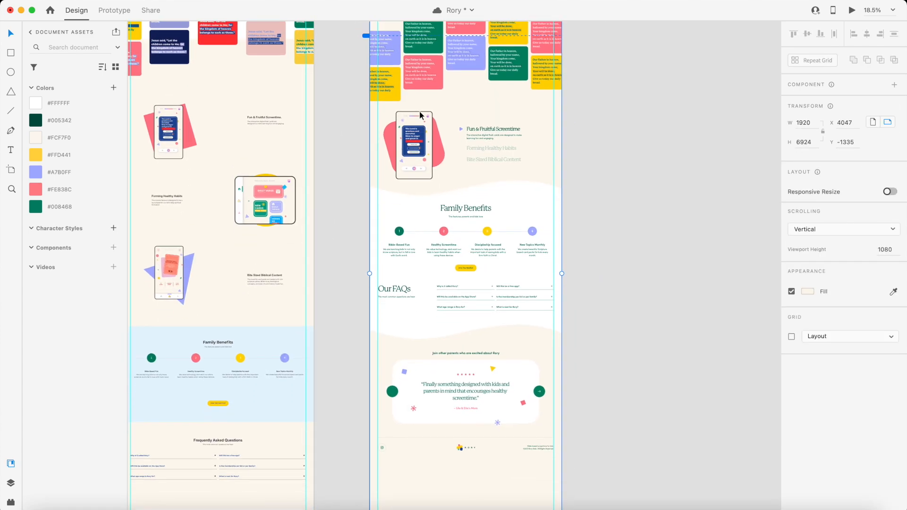
left_click_drag(452, 413, 466, 253)
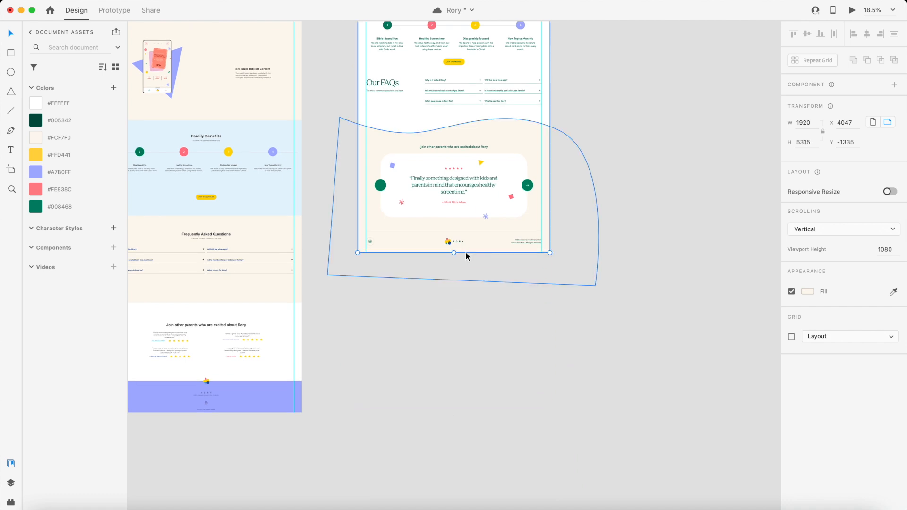
scroll(466, 251, "up", 5)
scroll(448, 321, "down", 5)
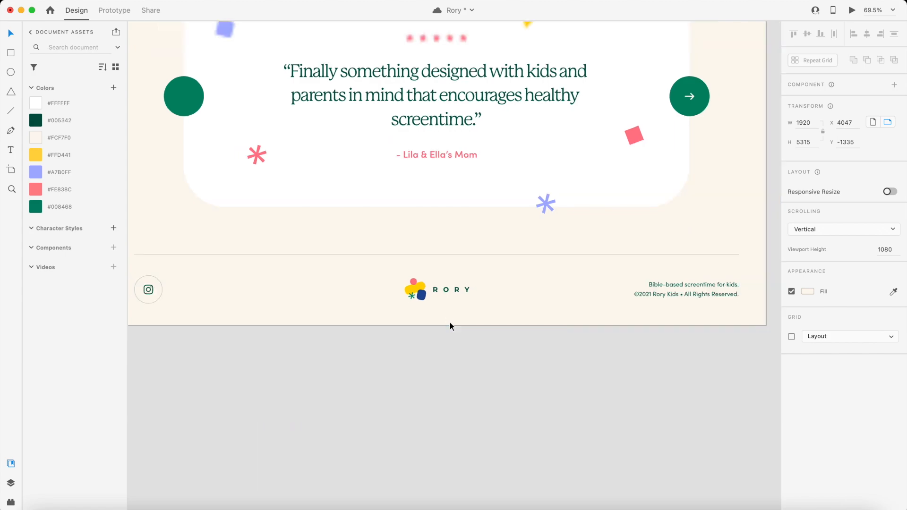
left_click(453, 403)
Review the original landing page in full-screen view, from the hero through the features, benefits, FAQ and testimonials to the footer
scroll(447, 333, "up", 4)
scroll(448, 333, "down", 5)
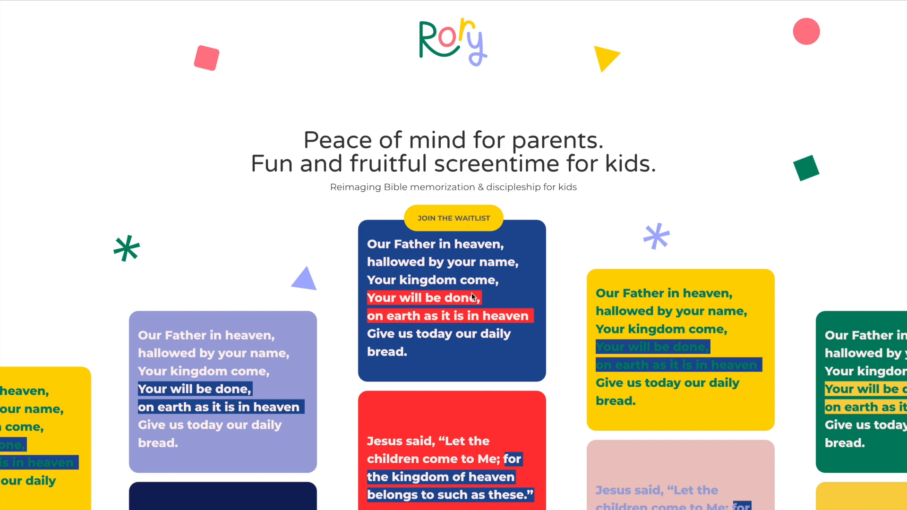
scroll(472, 293, "down", 10)
scroll(472, 297, "down", 10)
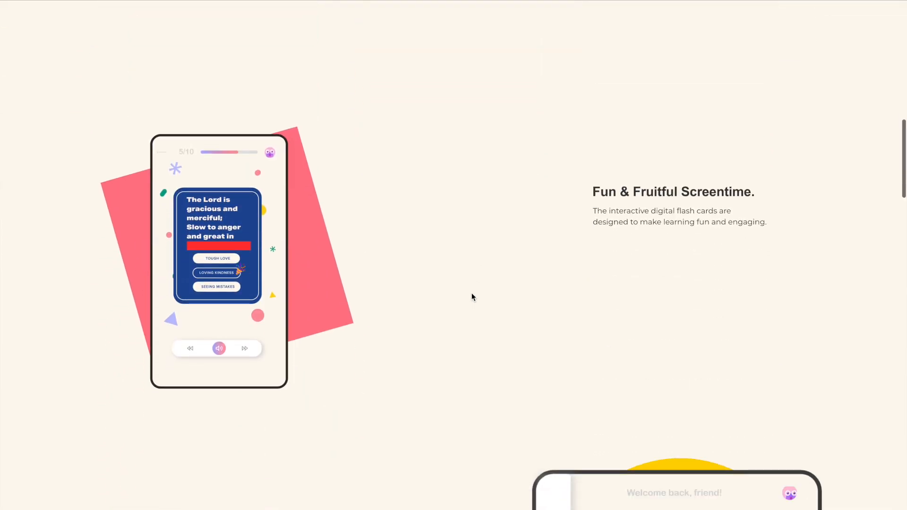
scroll(368, 328, "down", 14)
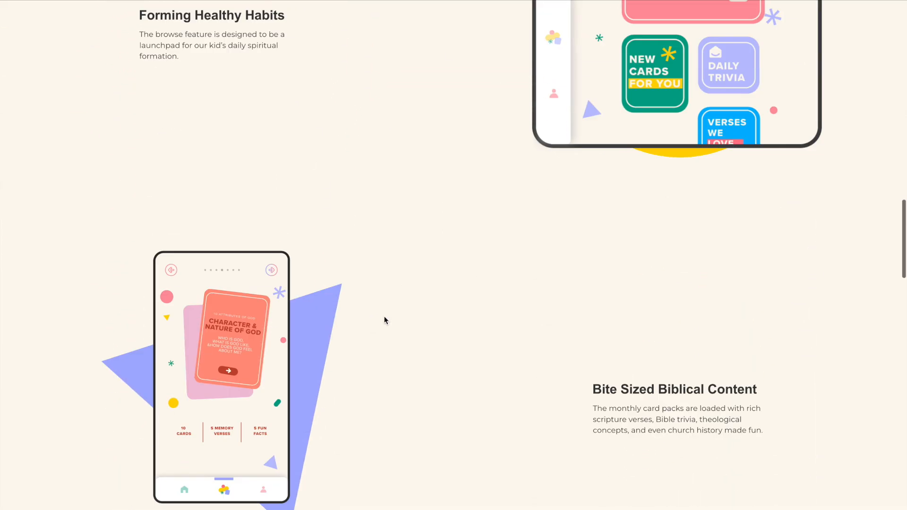
scroll(384, 316, "down", 5)
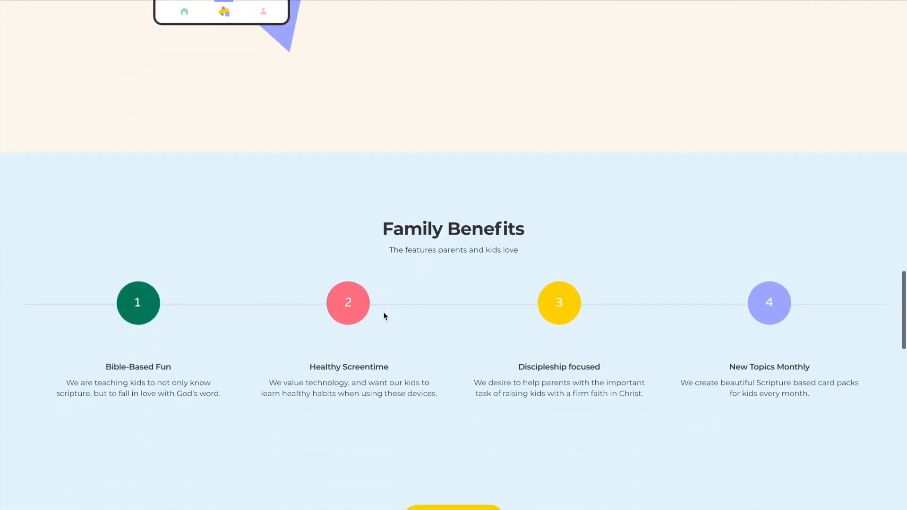
scroll(385, 317, "up", 2)
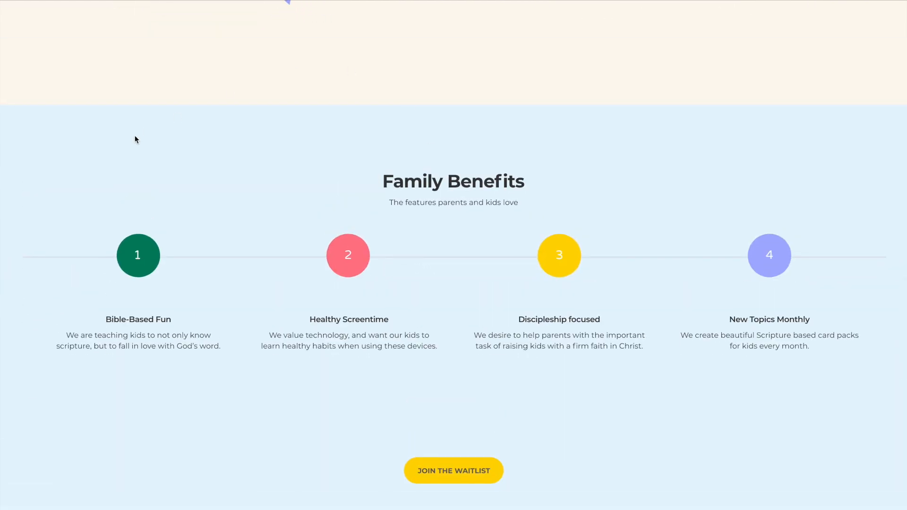
scroll(225, 261, "down", 2)
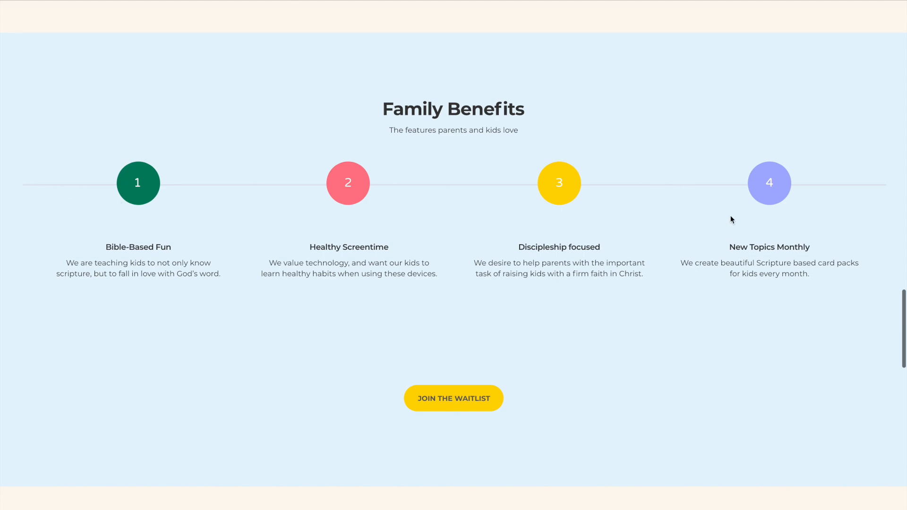
scroll(468, 331, "down", 2)
scroll(457, 247, "up", 2)
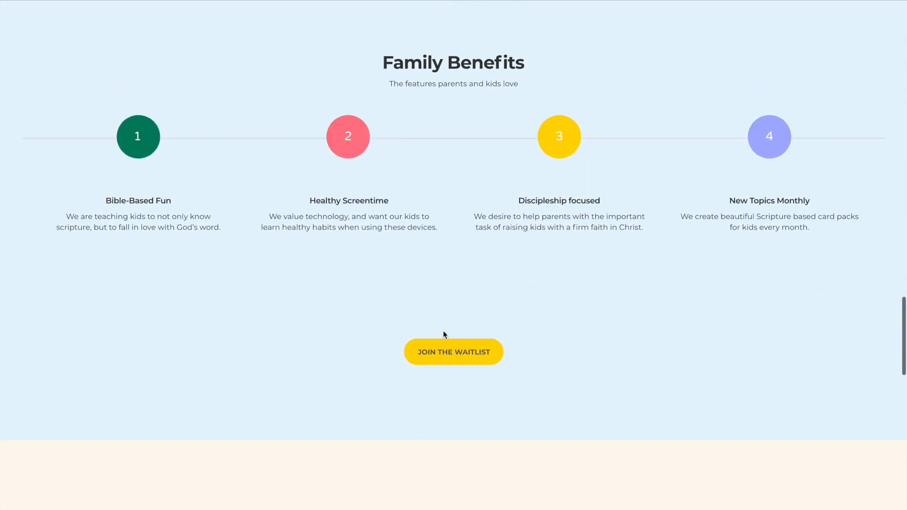
scroll(471, 339, "down", 7)
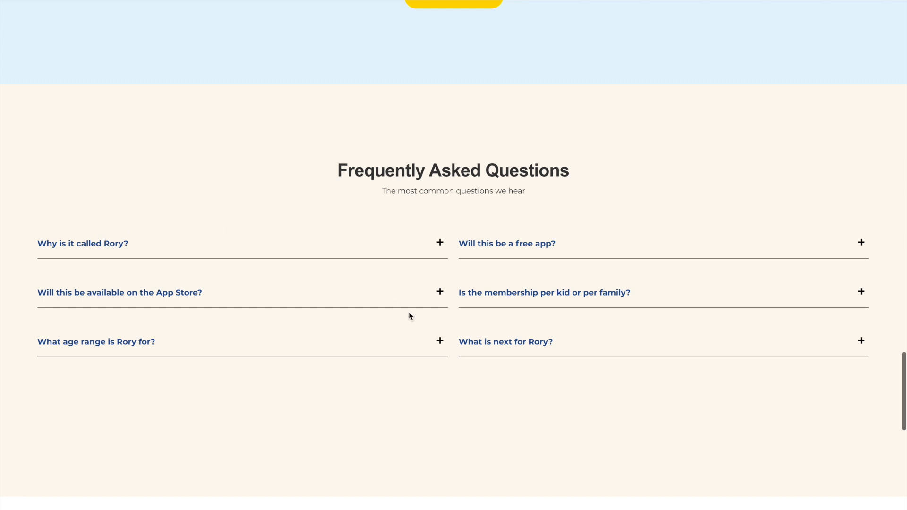
scroll(410, 317, "down", 8)
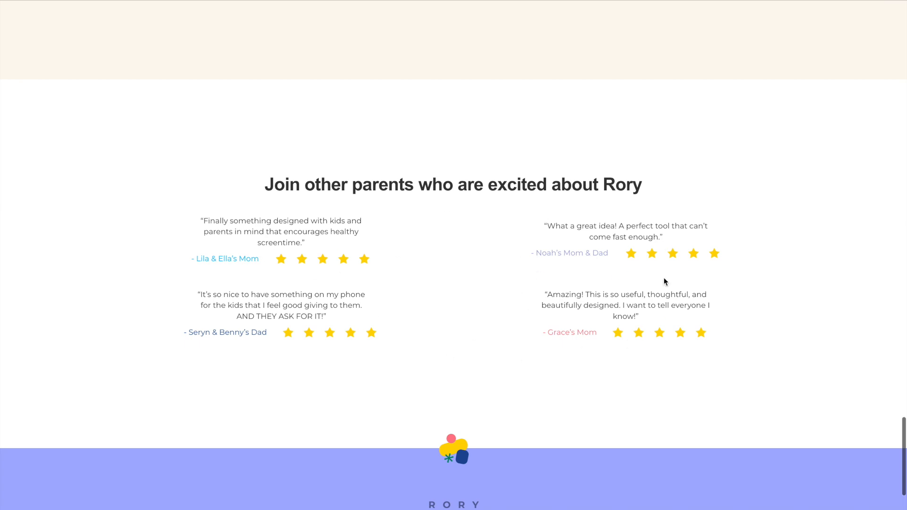
scroll(527, 390, "down", 2)
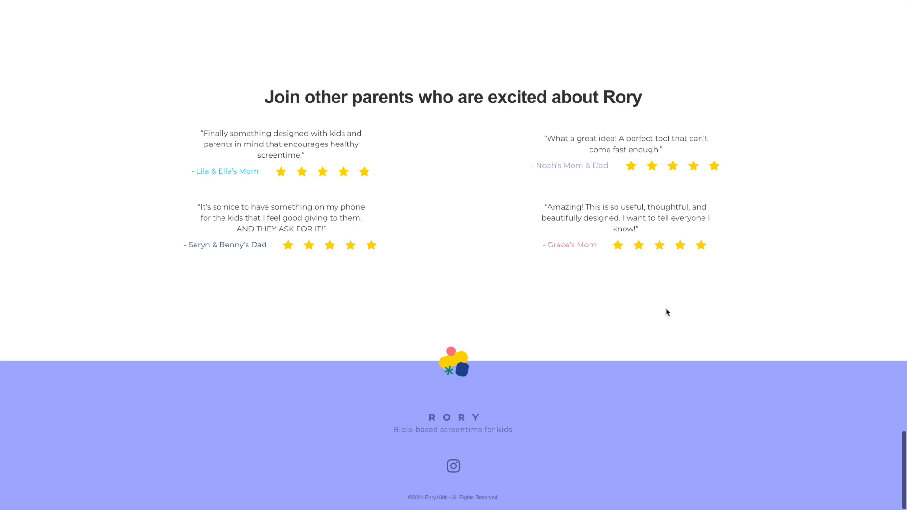
Review the redesigned landing page in full-screen view, from the hero and verse cards through the features and Family Benefits to the FAQs
scroll(667, 313, "up", 20)
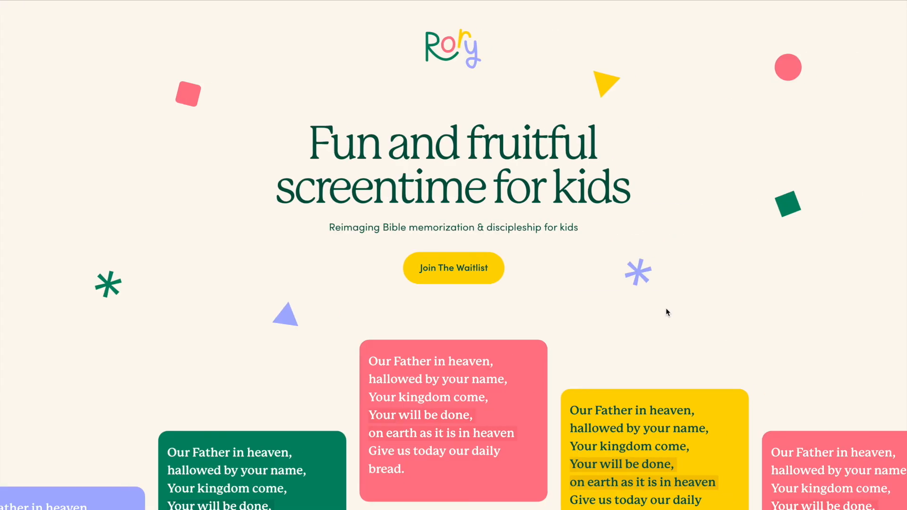
scroll(526, 294, "down", 3)
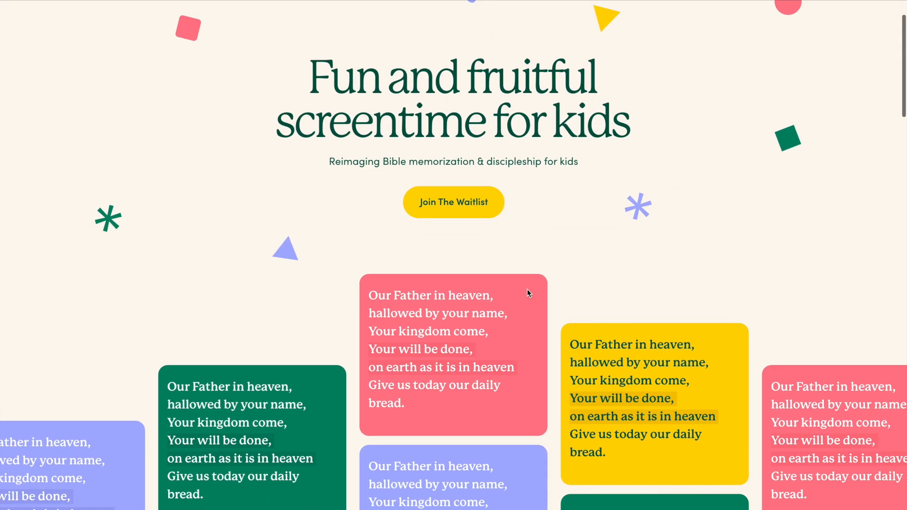
scroll(527, 289, "down", 10)
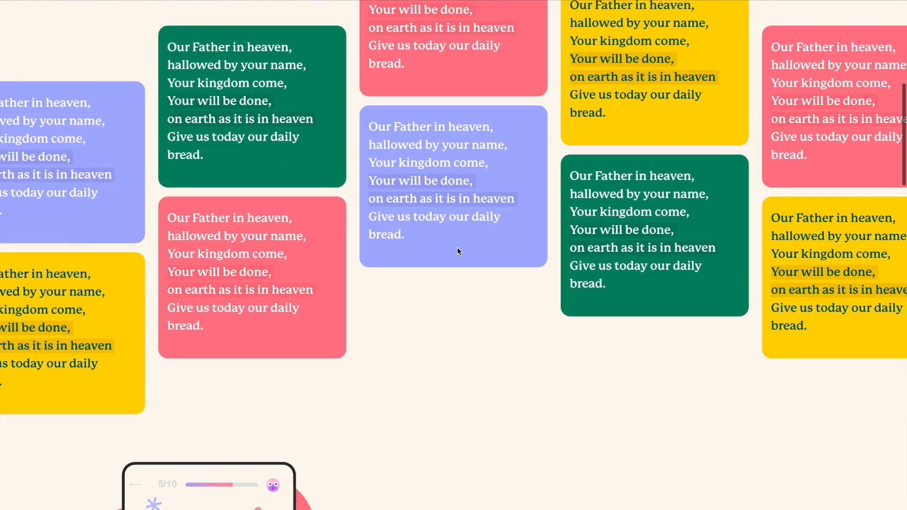
scroll(457, 250, "down", 10)
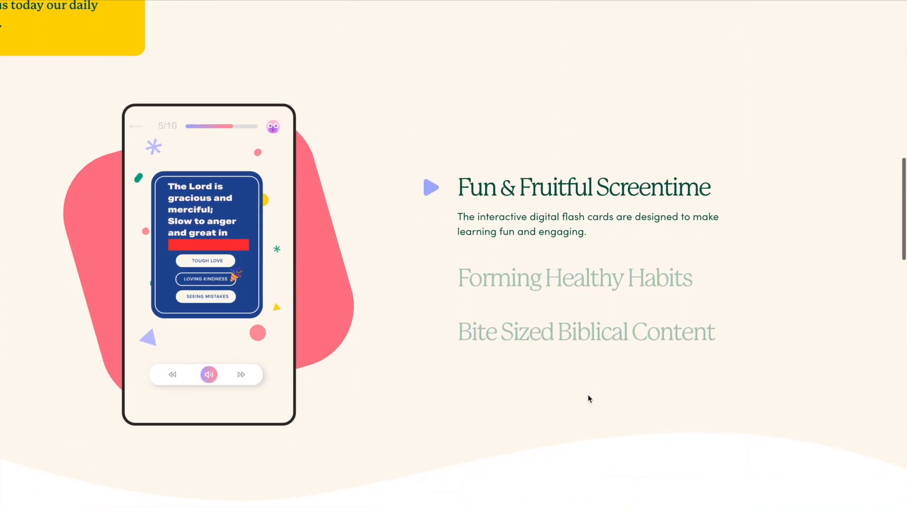
scroll(421, 282, "down", 2)
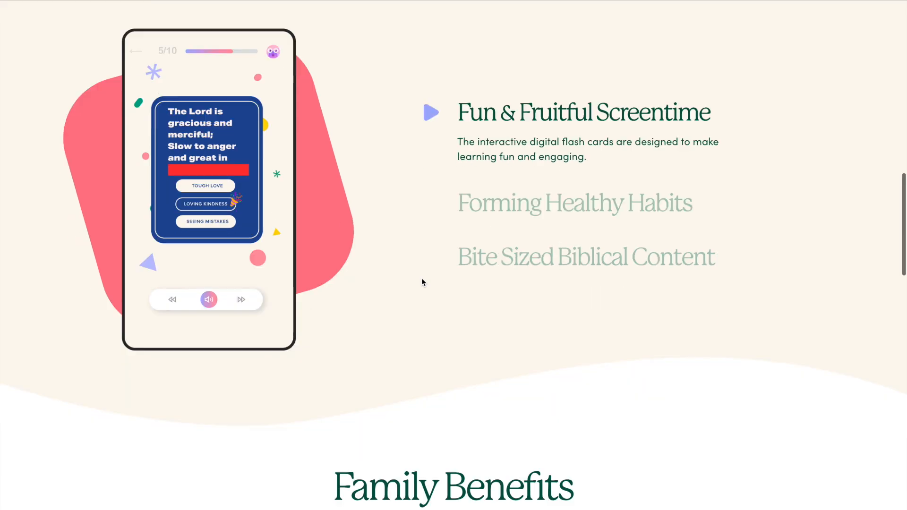
scroll(422, 282, "down", 9)
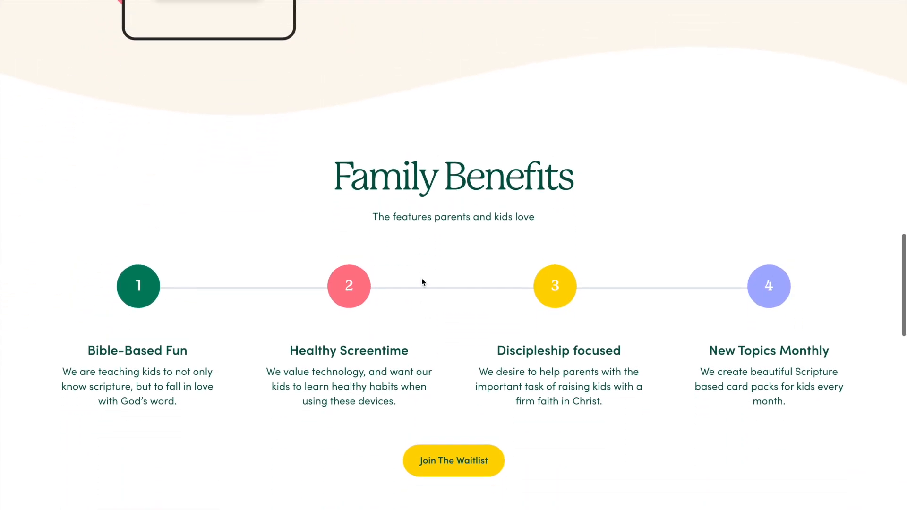
scroll(419, 279, "up", 1)
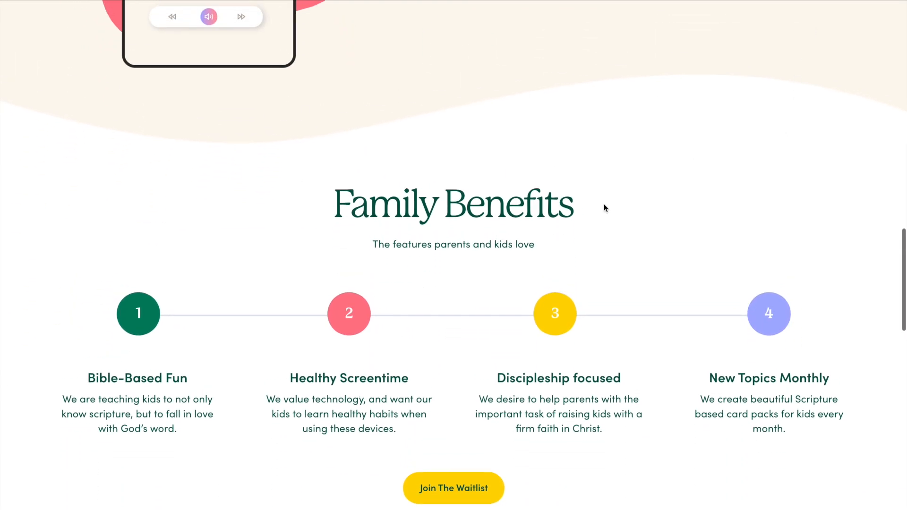
scroll(604, 208, "down", 4)
scroll(367, 191, "up", 3)
scroll(682, 24, "down", 1)
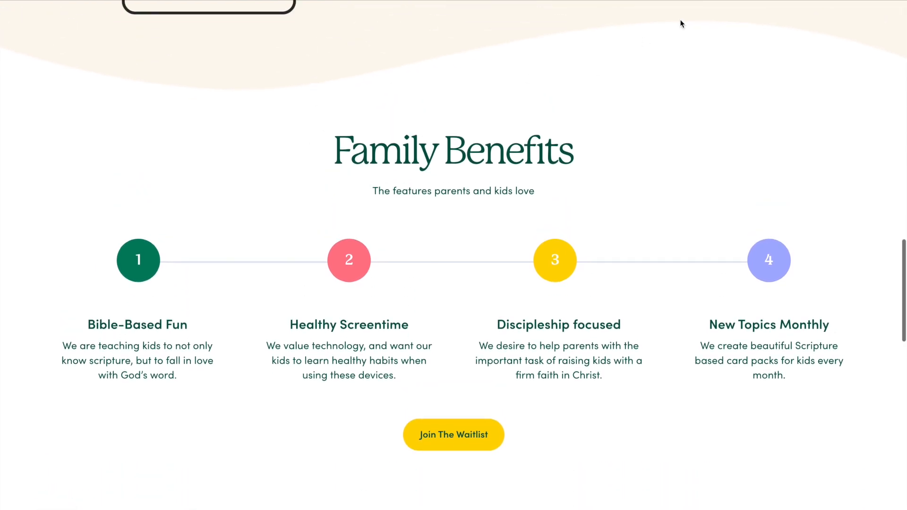
scroll(472, 222, "down", 2)
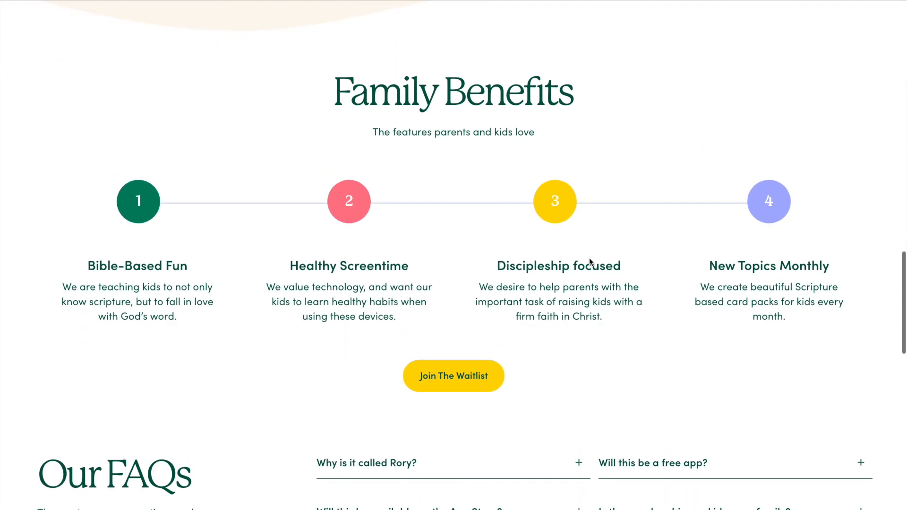
scroll(425, 358, "down", 1)
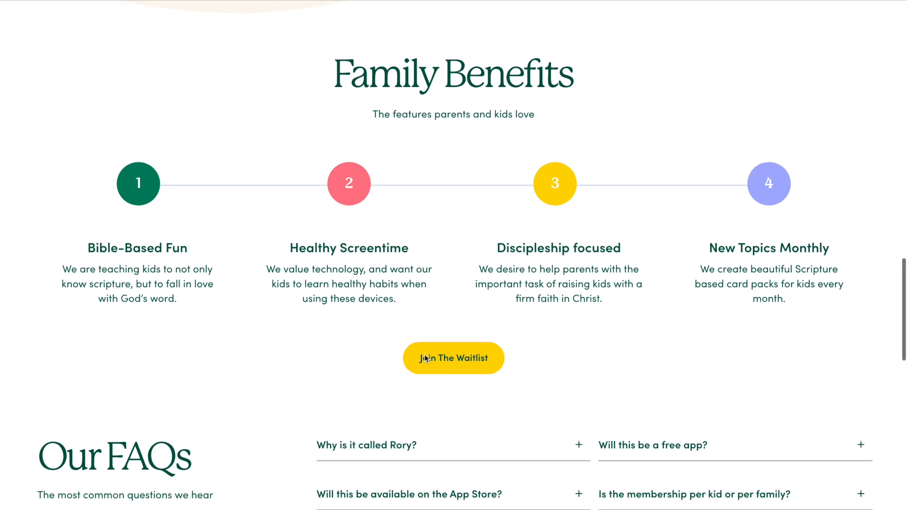
scroll(425, 358, "down", 4)
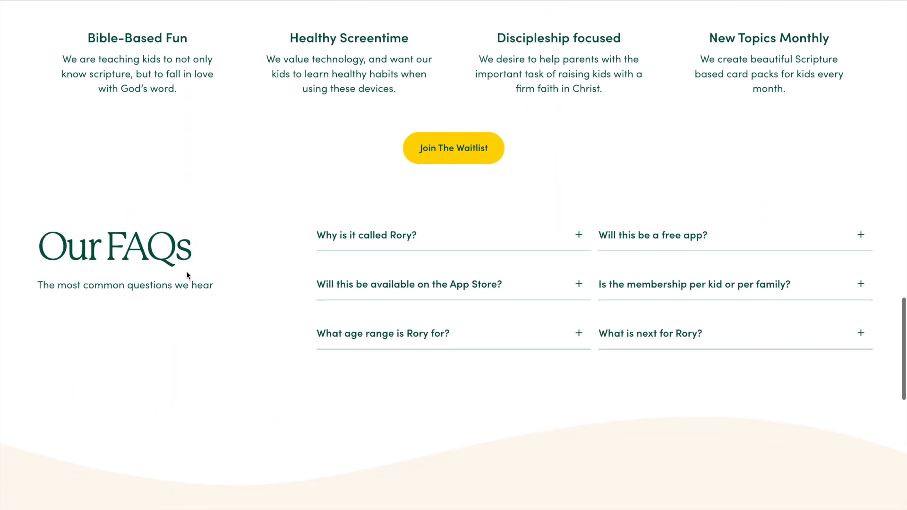
scroll(415, 367, "down", 4)
scroll(415, 366, "down", 5)
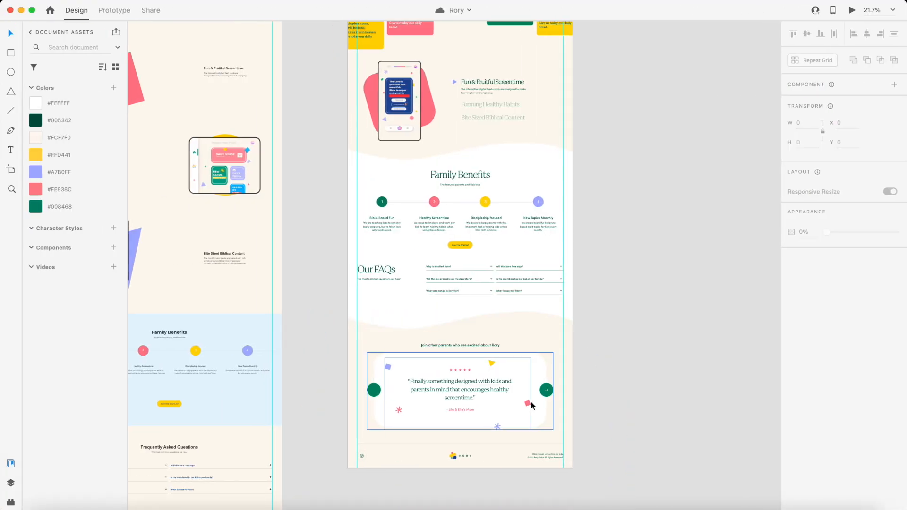
Replace the blank green circle on the testimonial card's left edge with a copy of the right arrow button, its arrow pointing left
scroll(531, 405, "up", 3)
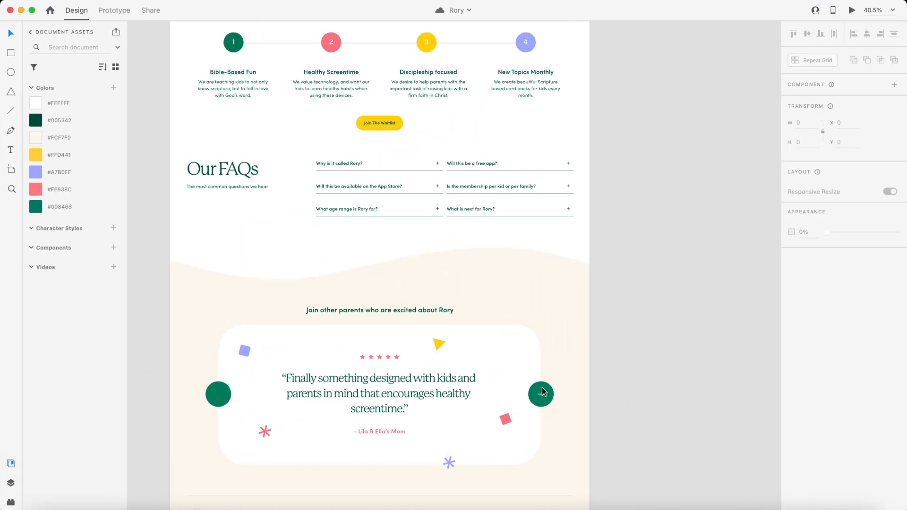
left_click(542, 392)
left_click_drag(543, 396, 274, 401)
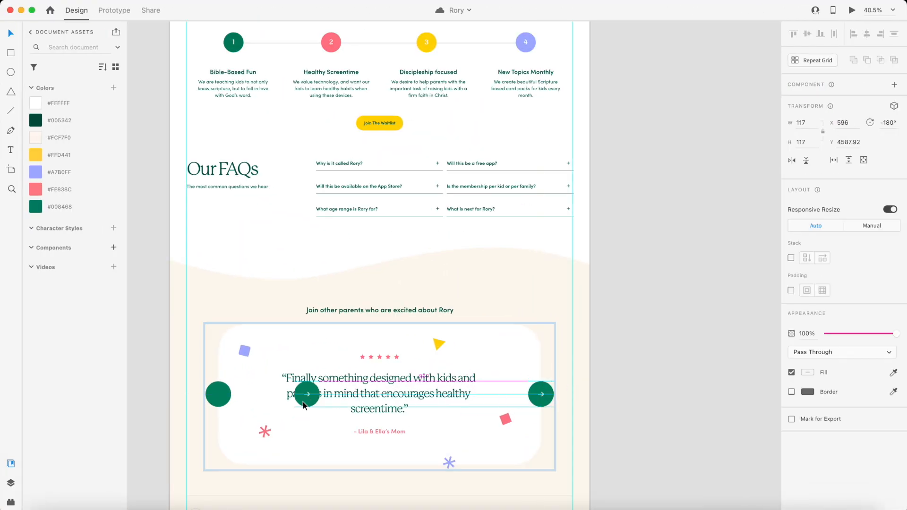
left_click(217, 395)
left_click(289, 381)
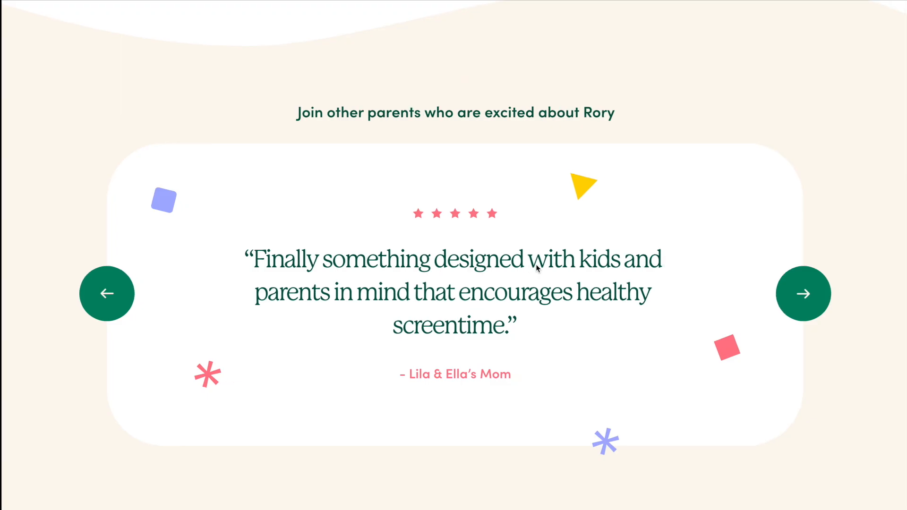
Review the redesigned testimonial section in full-screen view, down toward the footer divider
scroll(614, 317, "down", 3)
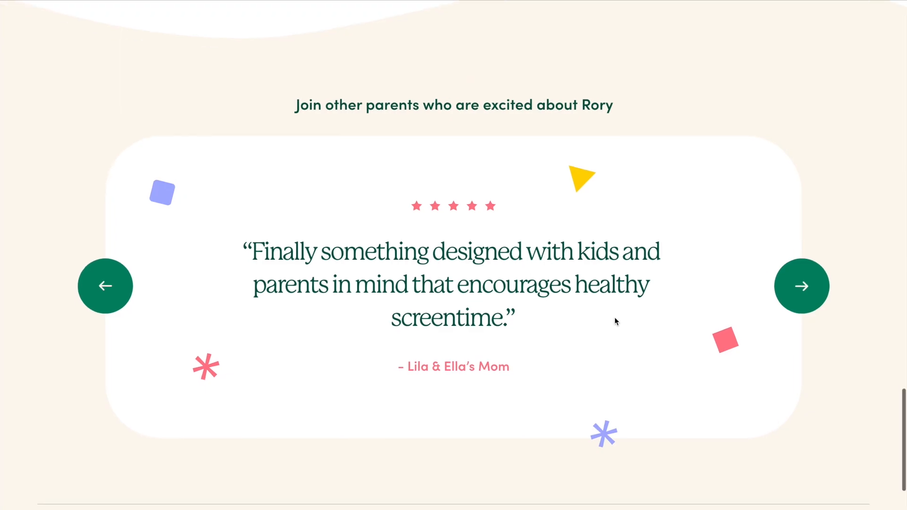